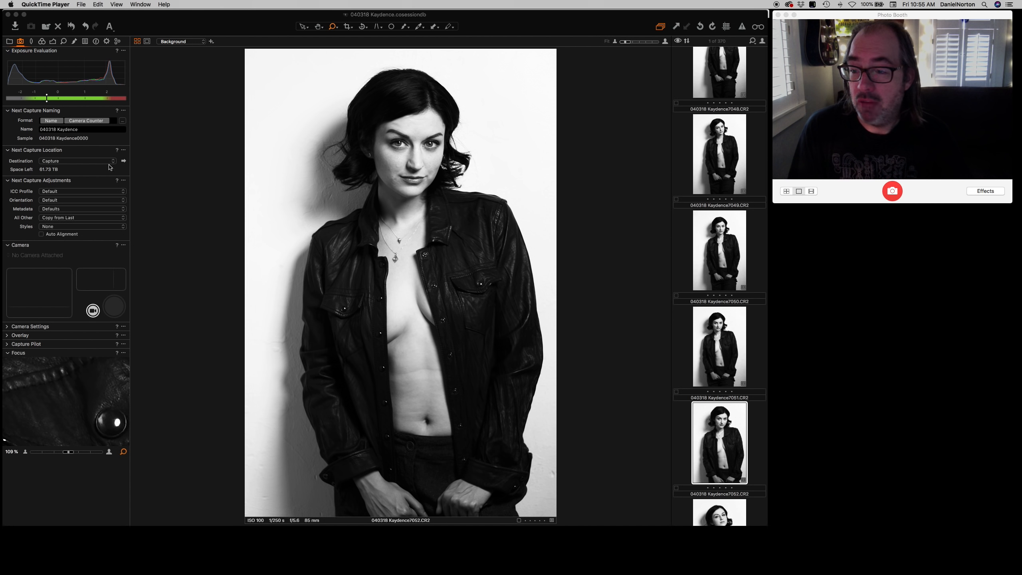
Compare the photo ending in 7049 with the one ending in 7052 in the session's viewer
left_click(86, 131)
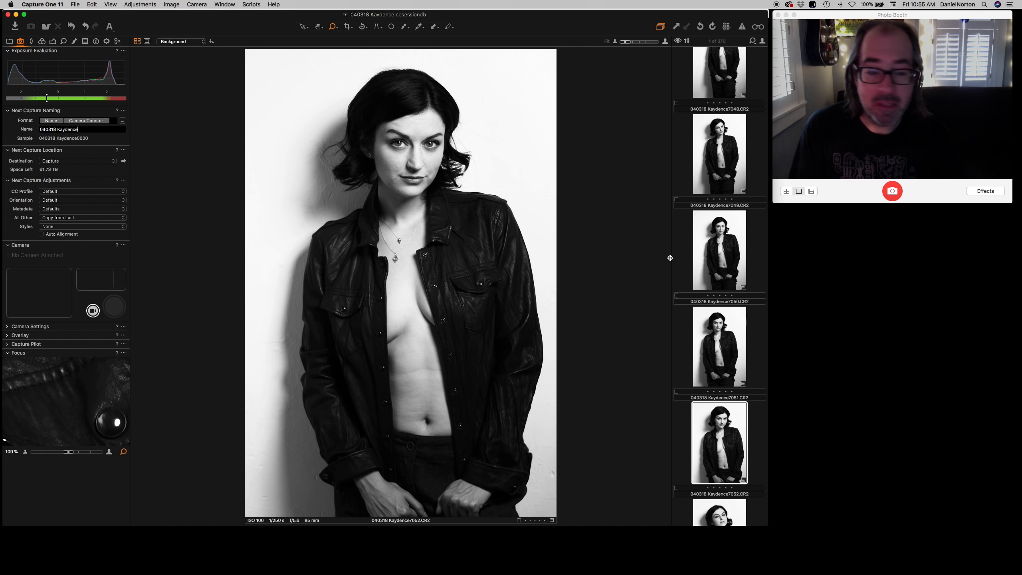
left_click(688, 258)
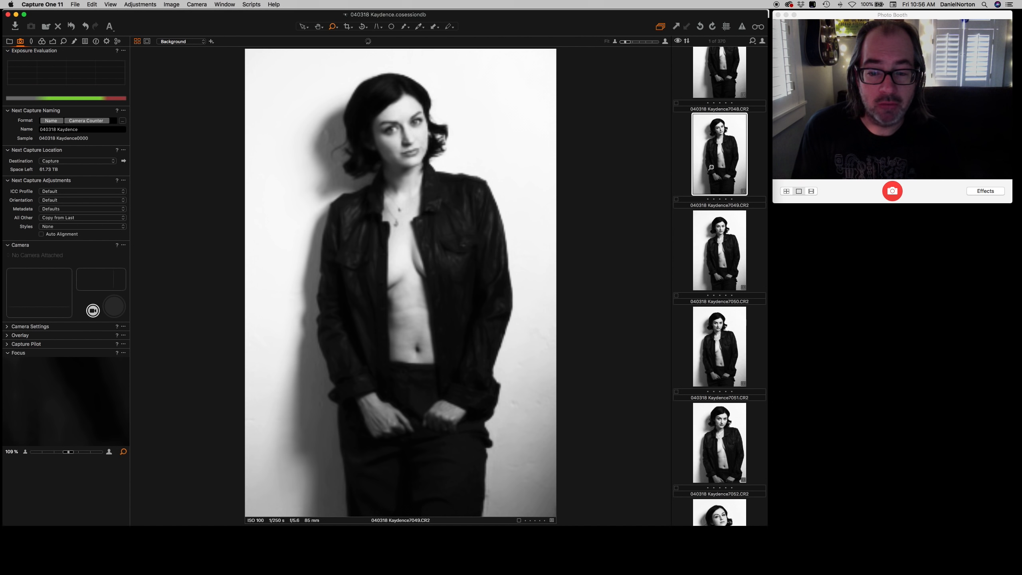
left_click(717, 424)
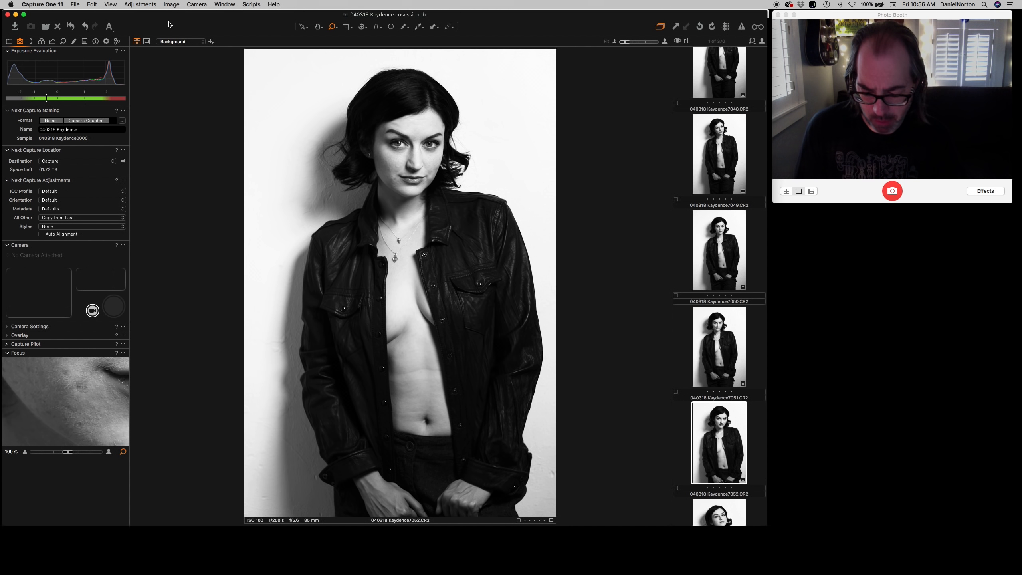
Switch to Lightroom Classic's import window and exclude the nearly black third photo from the import
key("super+h")
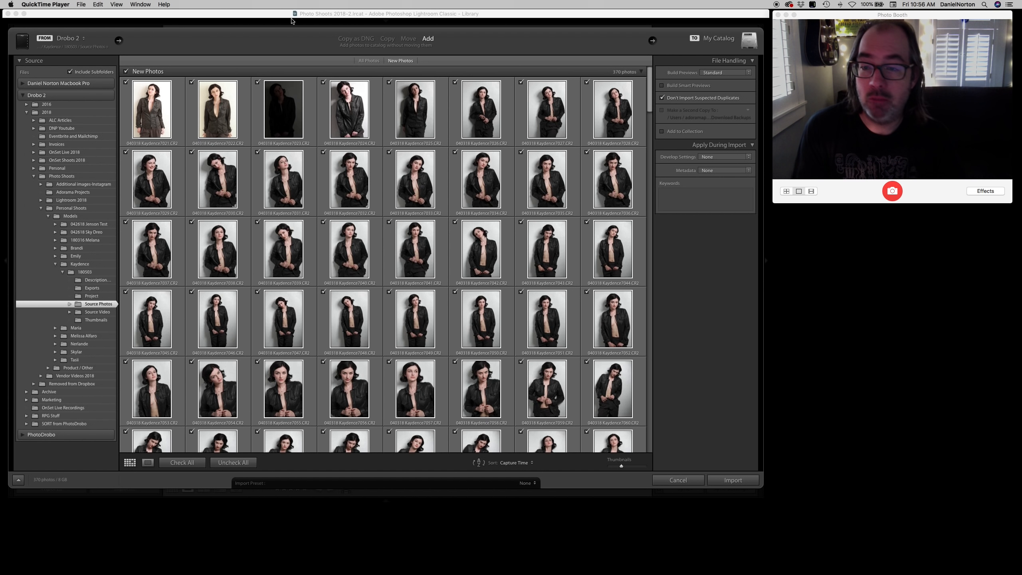
left_click(281, 16)
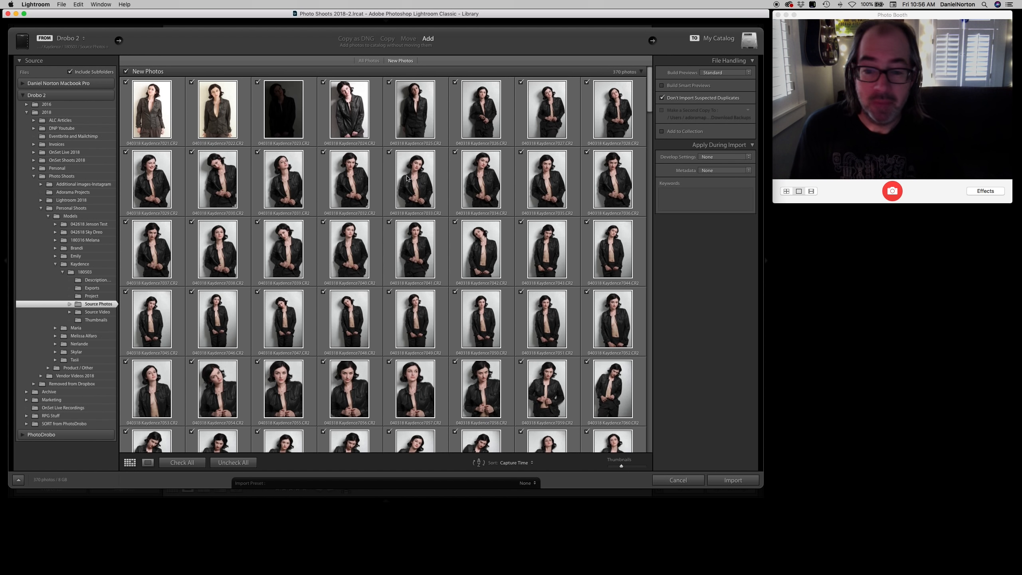
scroll(467, 290, "down", 5)
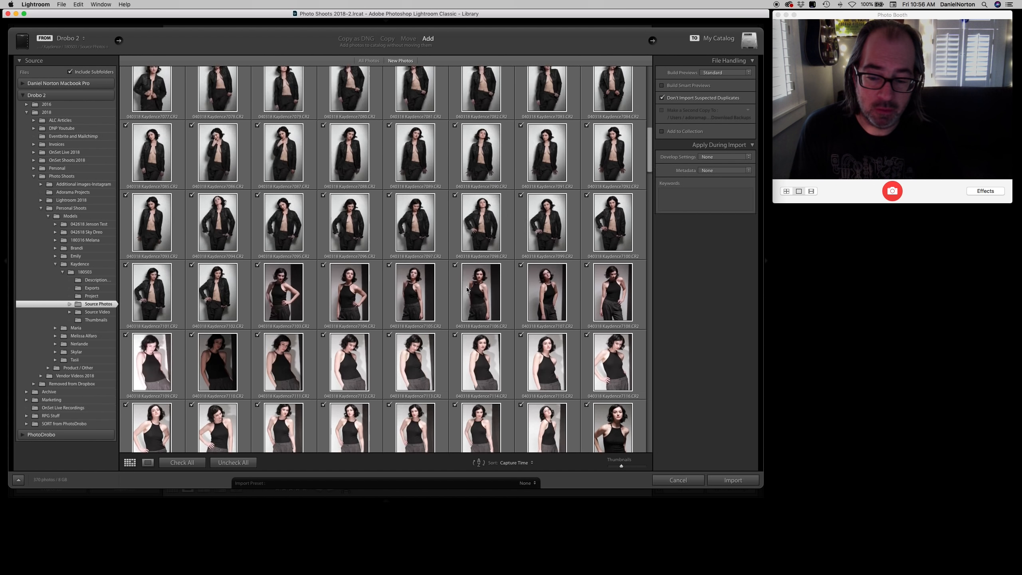
scroll(467, 289, "up", 5)
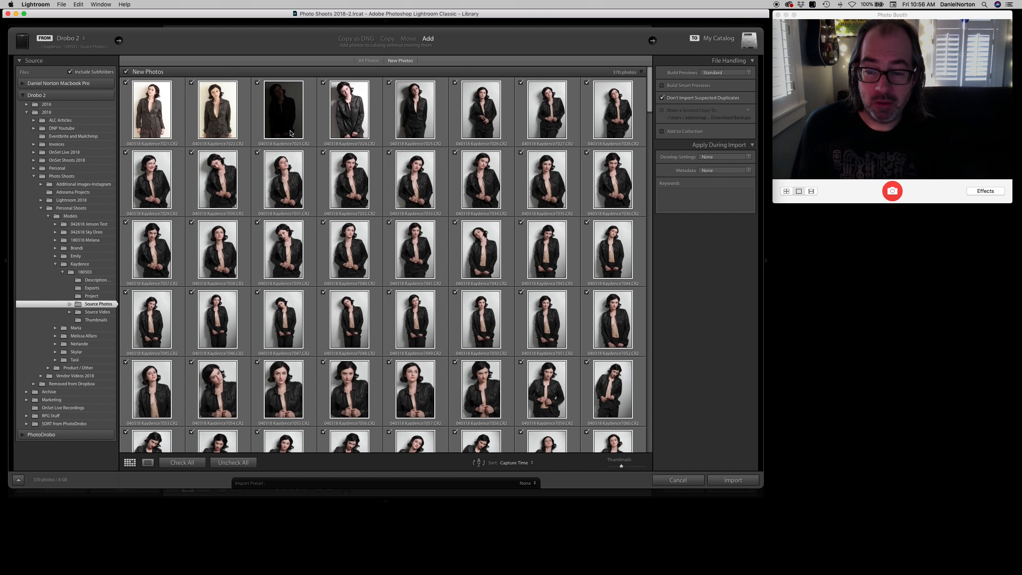
left_click(304, 134)
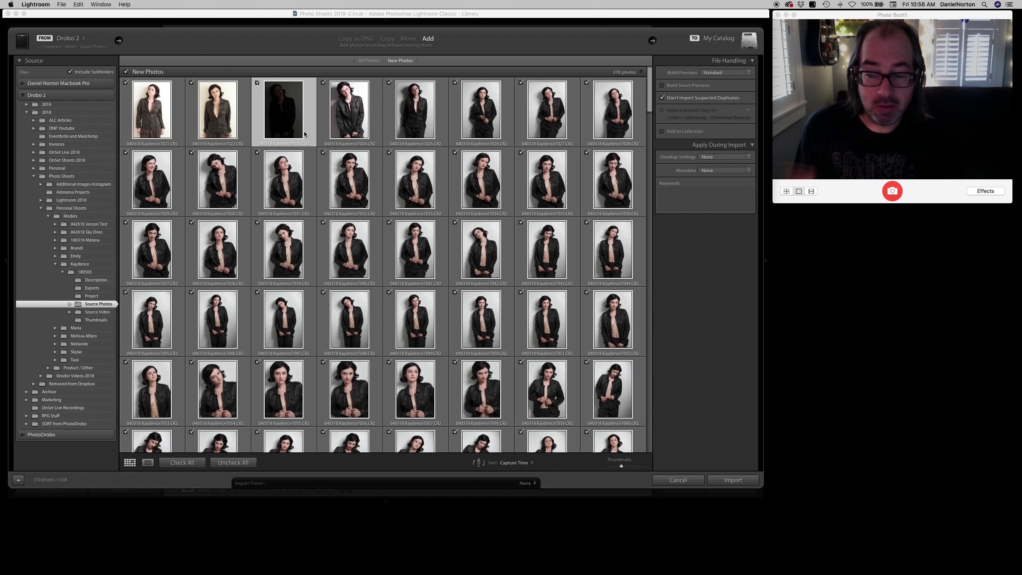
left_click(257, 83)
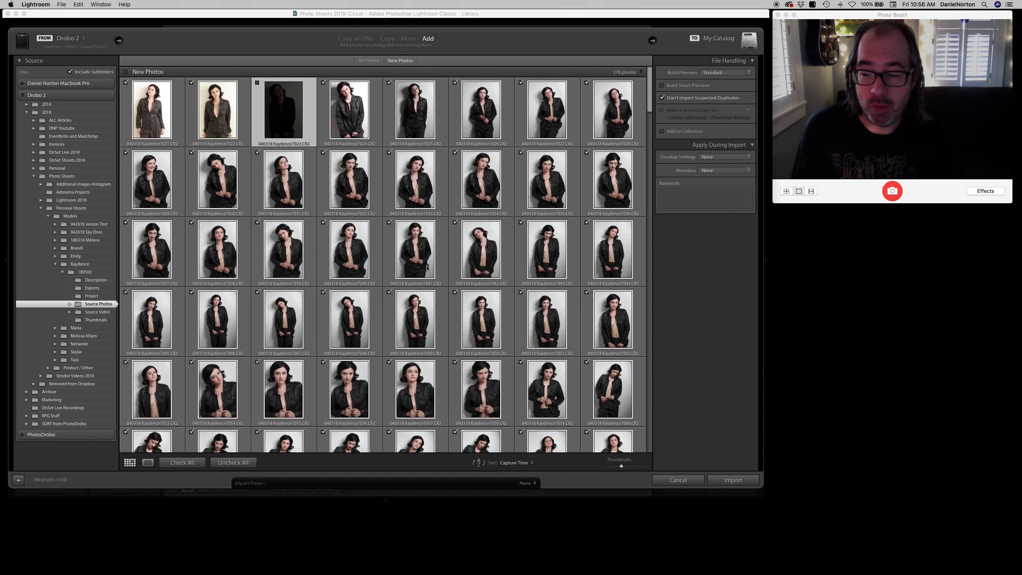
Import all the checked photos into the catalog with the Add method, without copying or moving the files
scroll(427, 269, "down", 1)
scroll(427, 269, "down", 20)
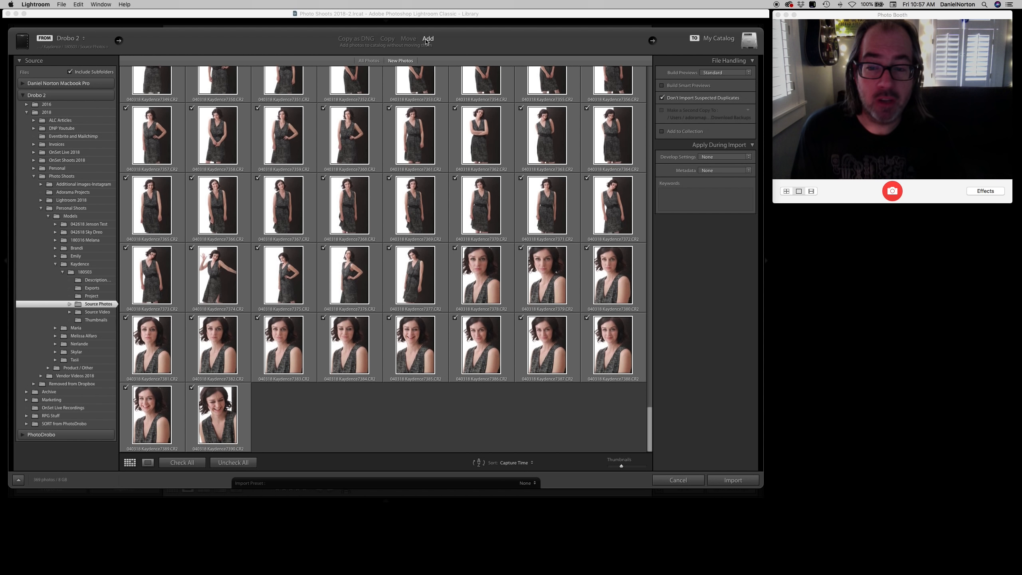
left_click(387, 40)
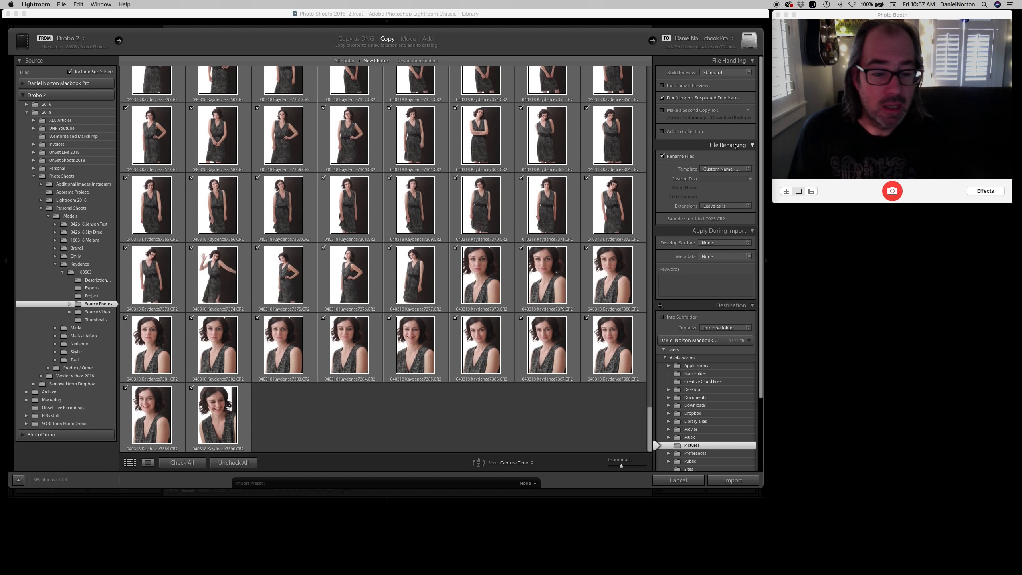
left_click(431, 41)
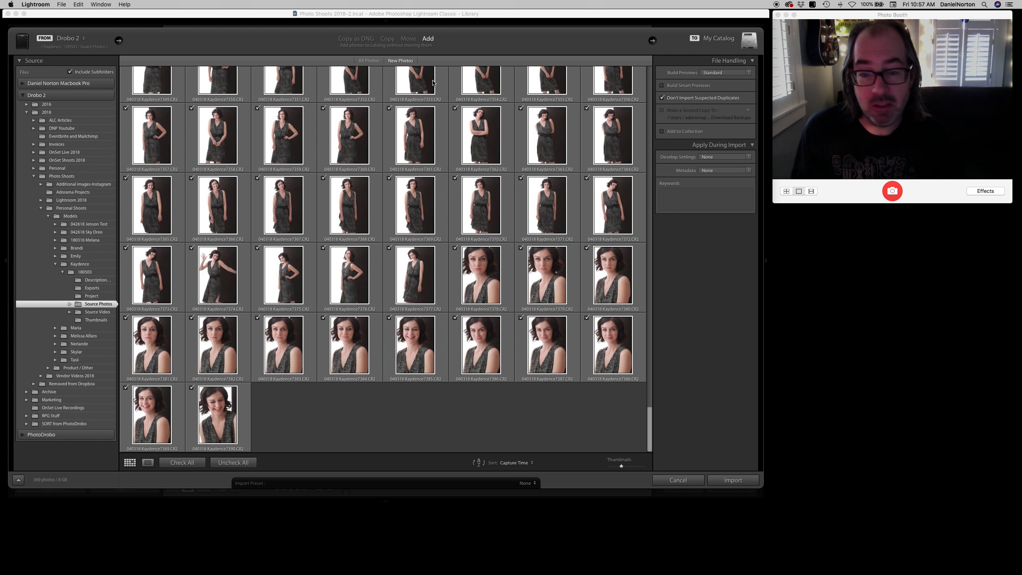
left_click(733, 480)
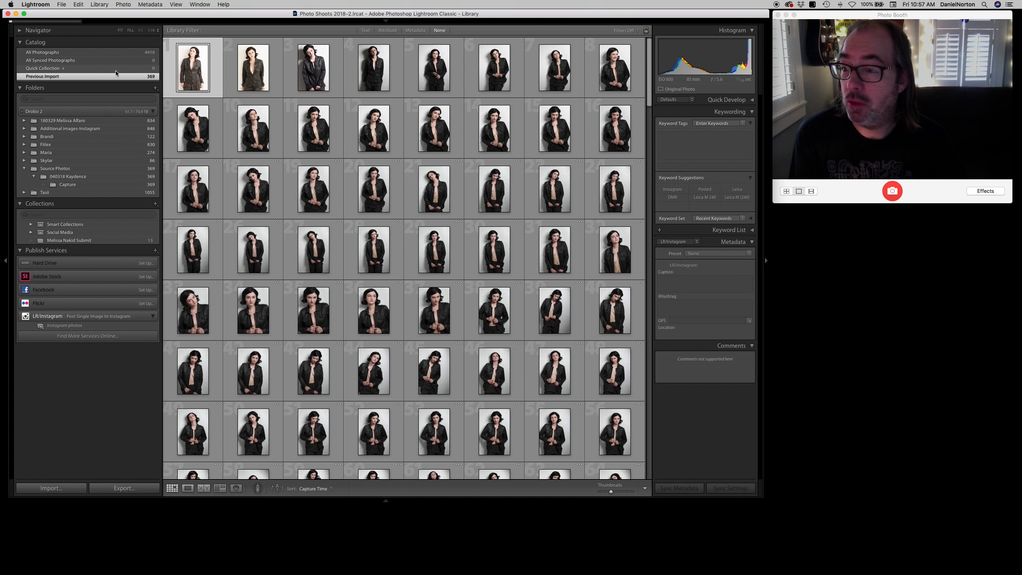
Reveal the module picker and the filmstrip, and browse the newly imported photos in the grid
mouse_move(146, 23)
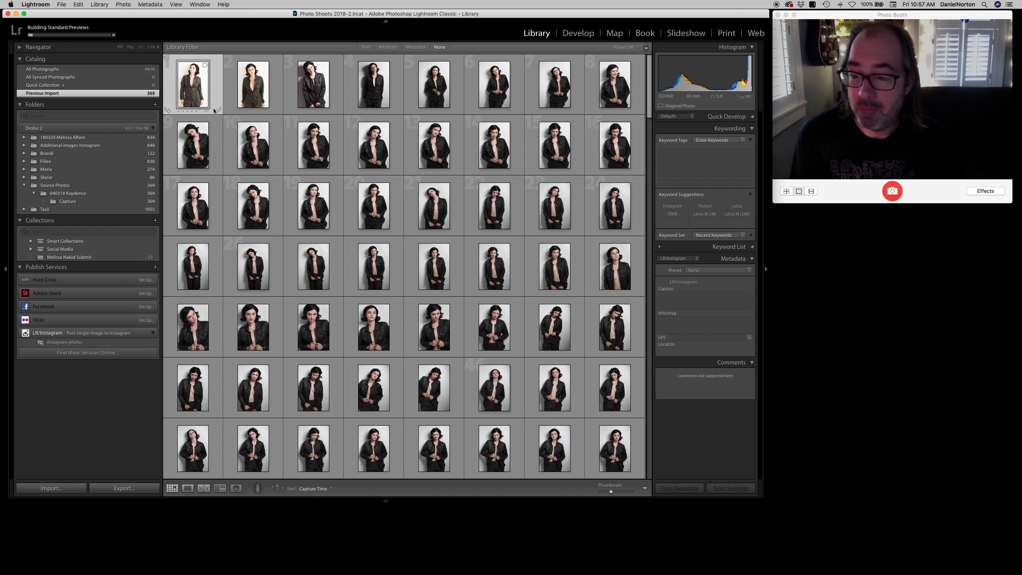
scroll(392, 284, "down", 10)
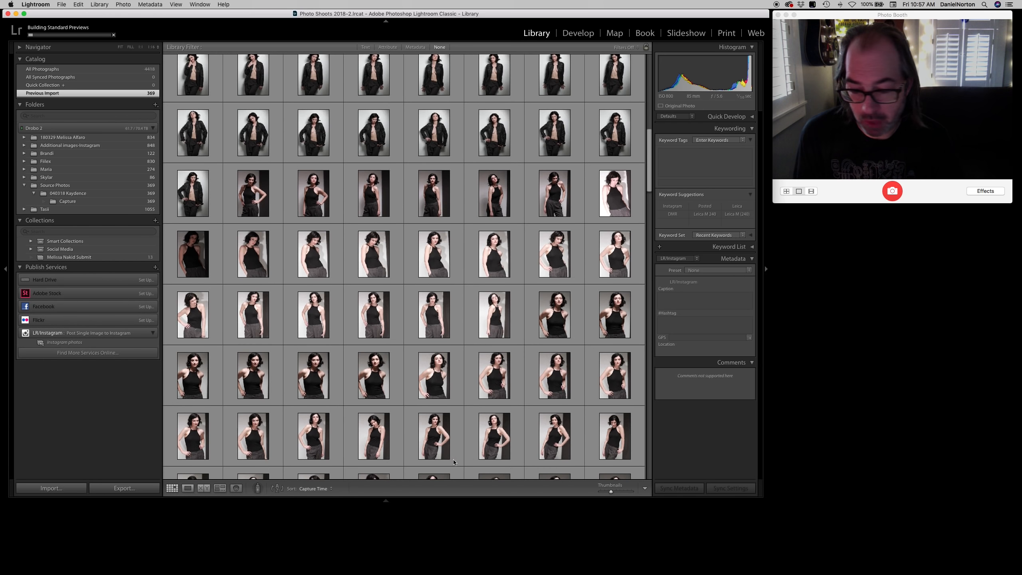
scroll(454, 462, "down", 6)
mouse_move(387, 499)
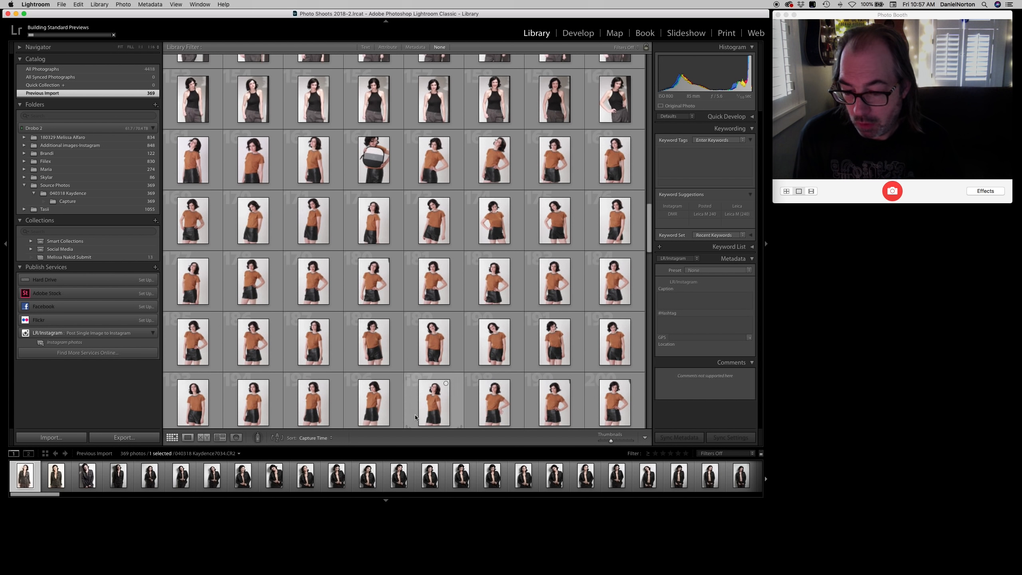
scroll(449, 344, "up", 10)
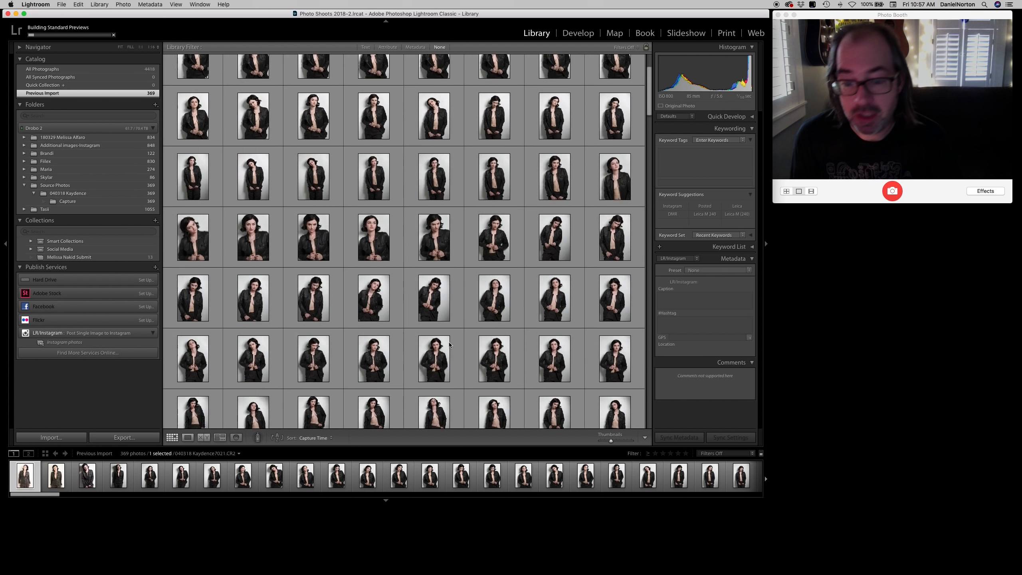
scroll(449, 345, "up", 3)
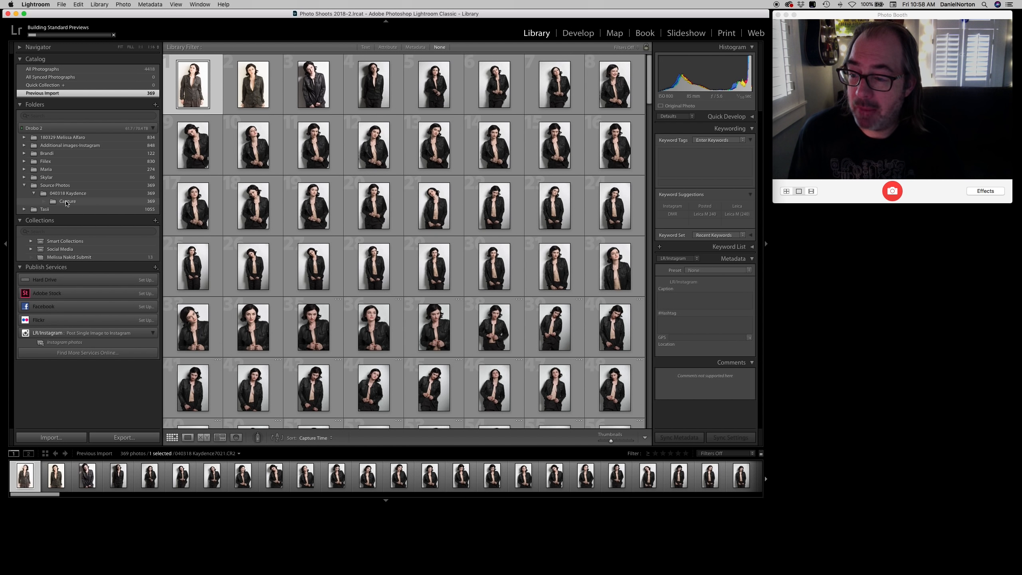
Create a folder named Leather Shirt inside Capture, including every photo from the first through the last leather-shirt shot
scroll(538, 322, "down", 5)
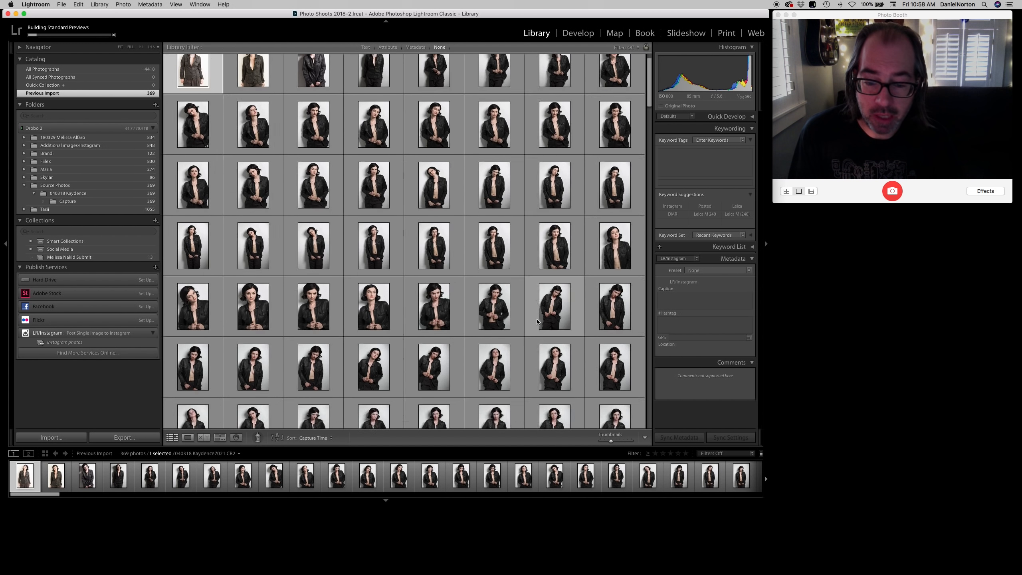
scroll(537, 322, "down", 5)
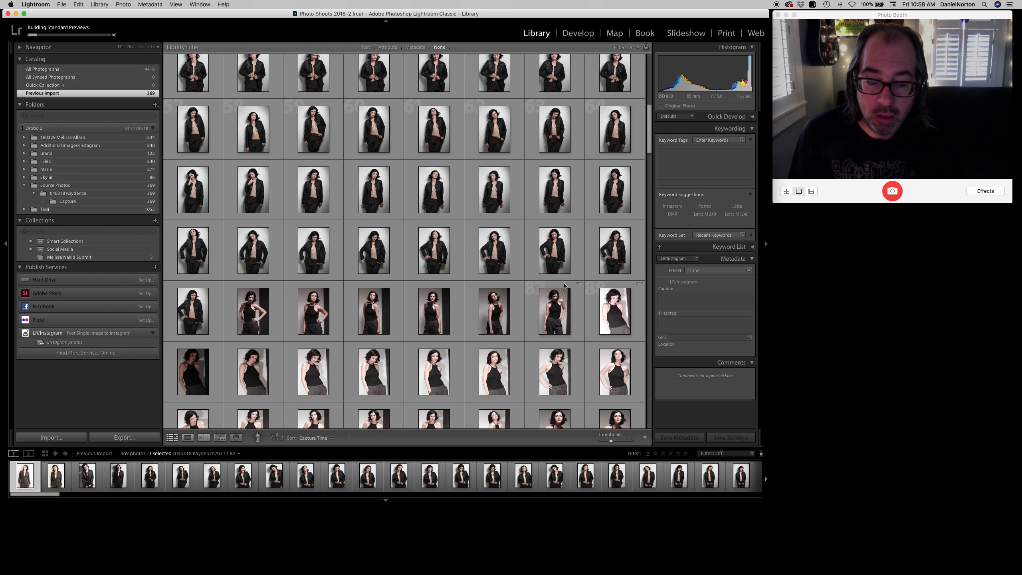
left_click(196, 335, "shift")
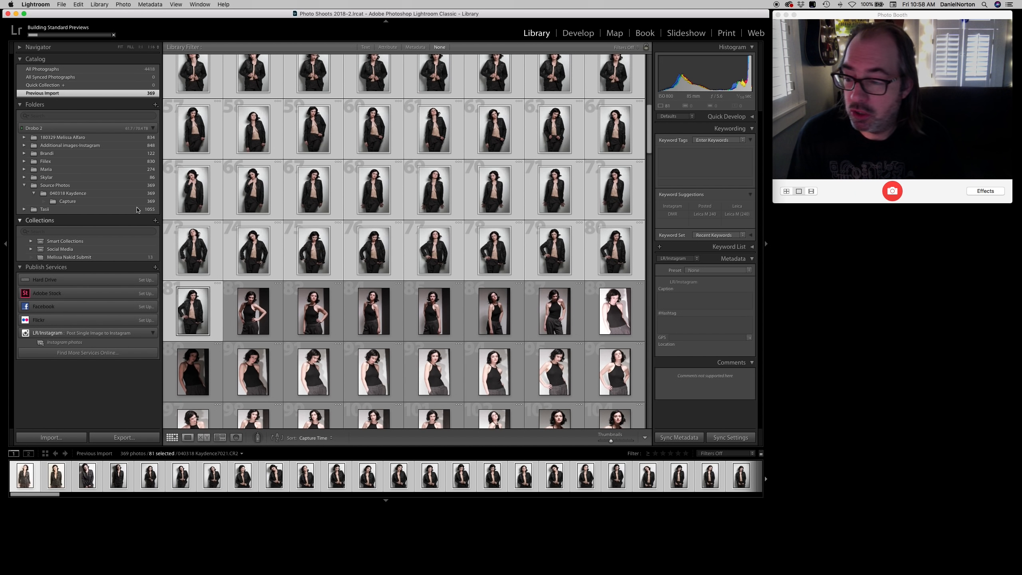
right_click(70, 203)
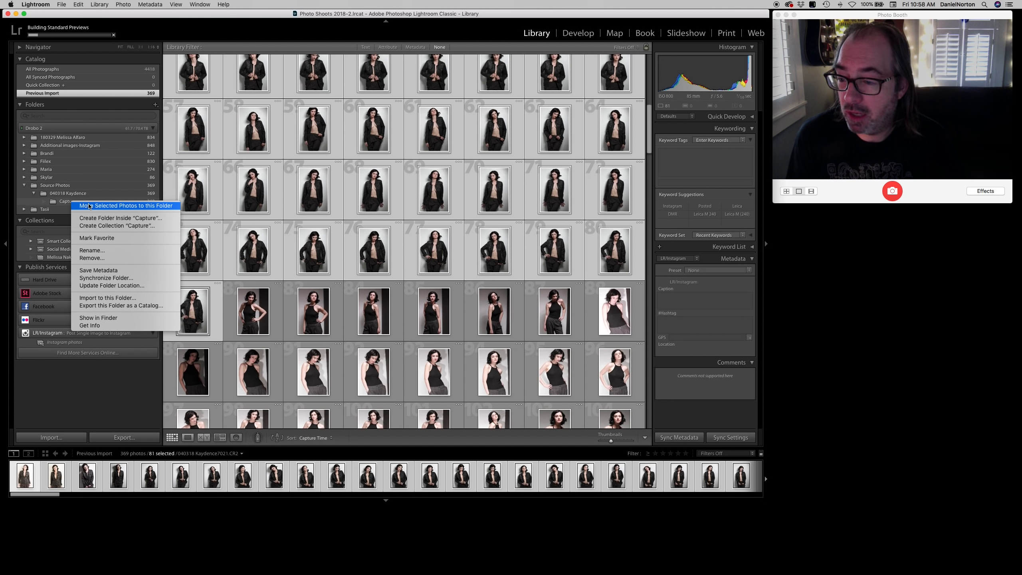
left_click(95, 222)
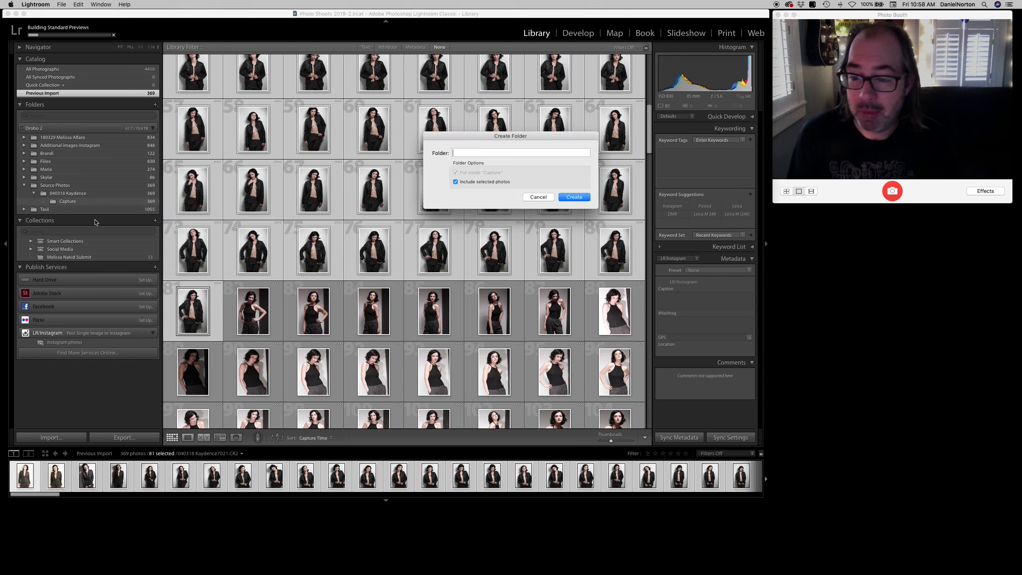
type("Lea")
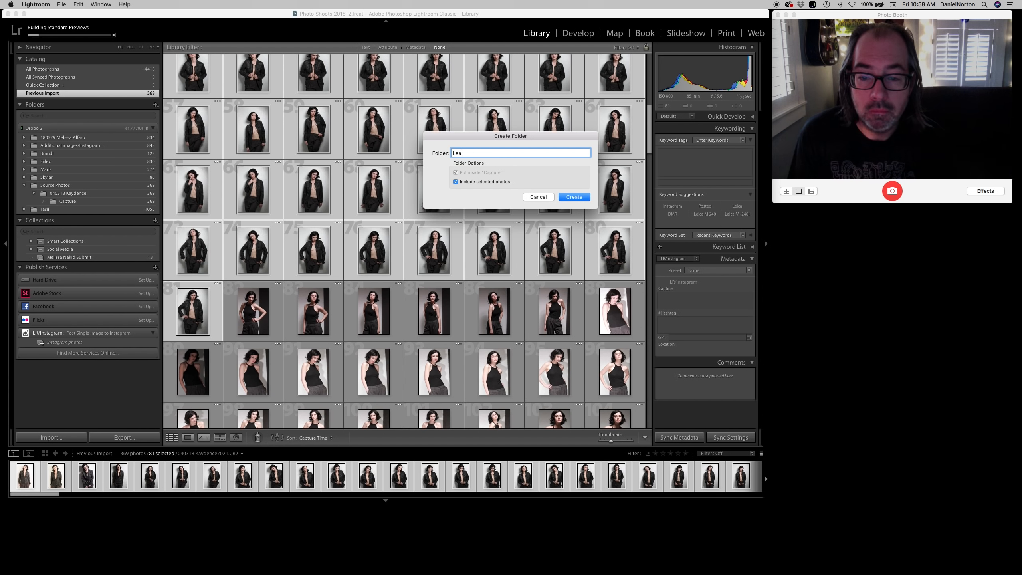
type("herher Shirt")
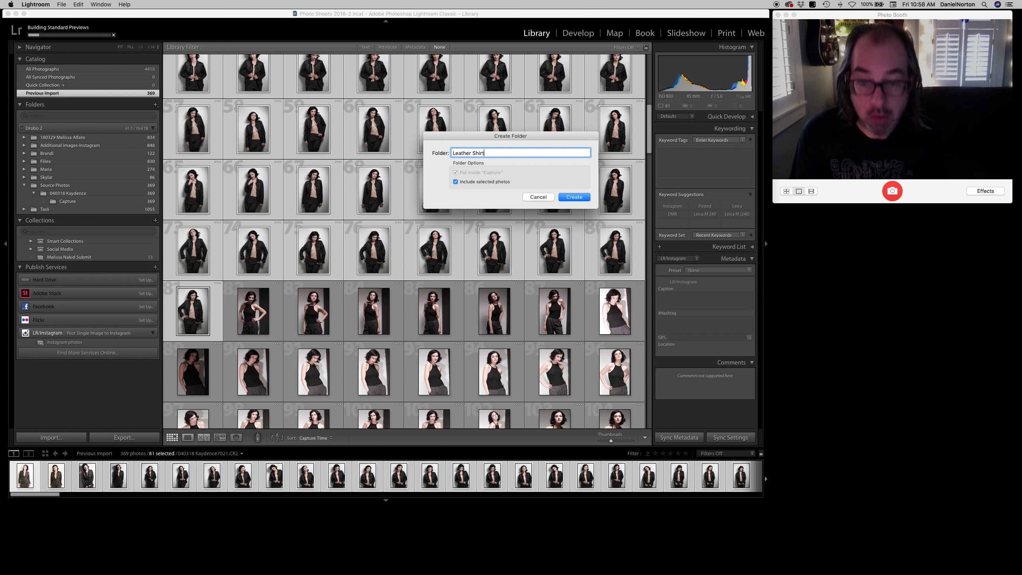
left_click(575, 196)
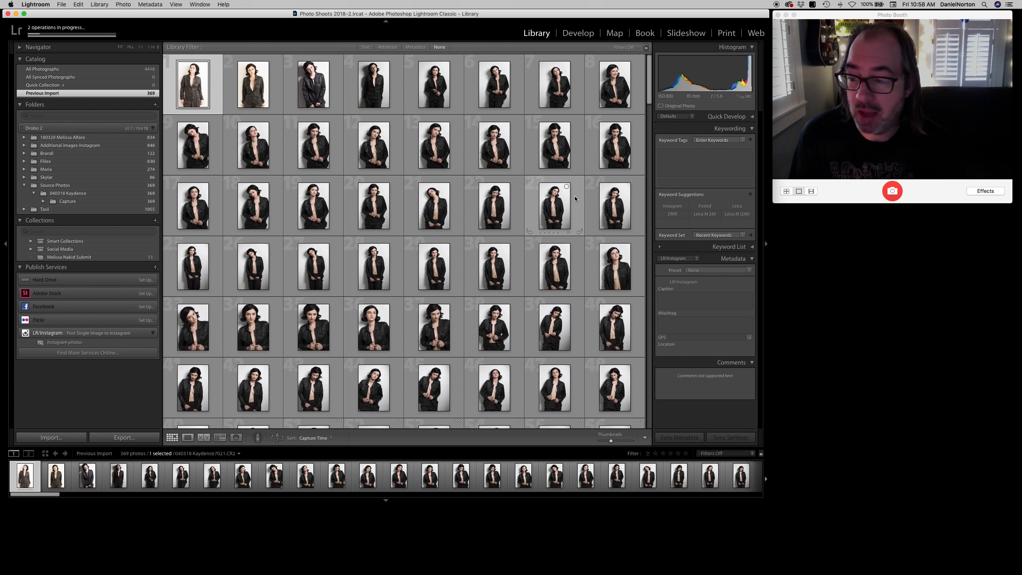
Create a folder named Black Top inside Capture, including all the photos from the first through the last black-top shot
scroll(509, 213, "down", 5)
scroll(508, 214, "down", 3)
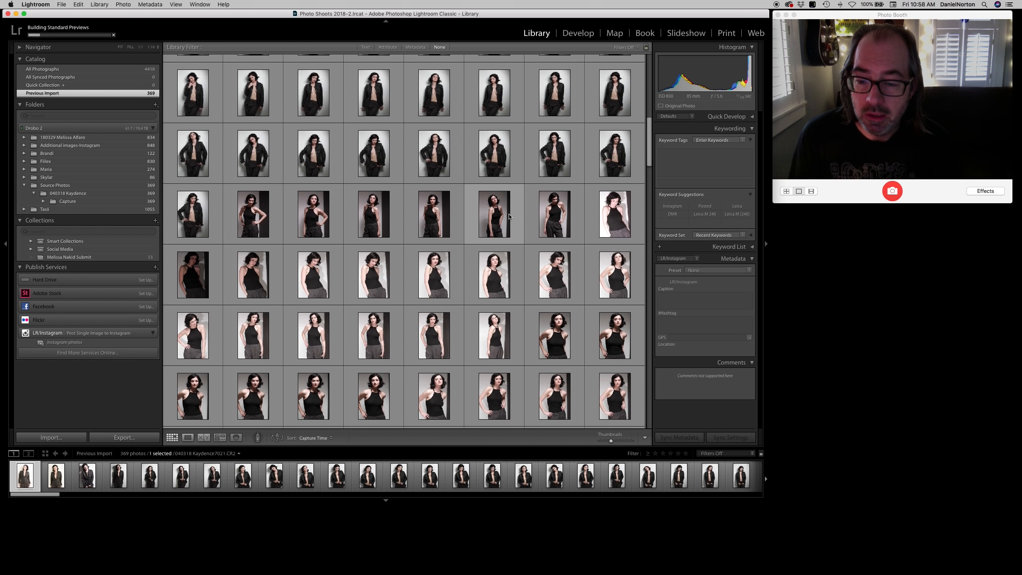
left_click(251, 222)
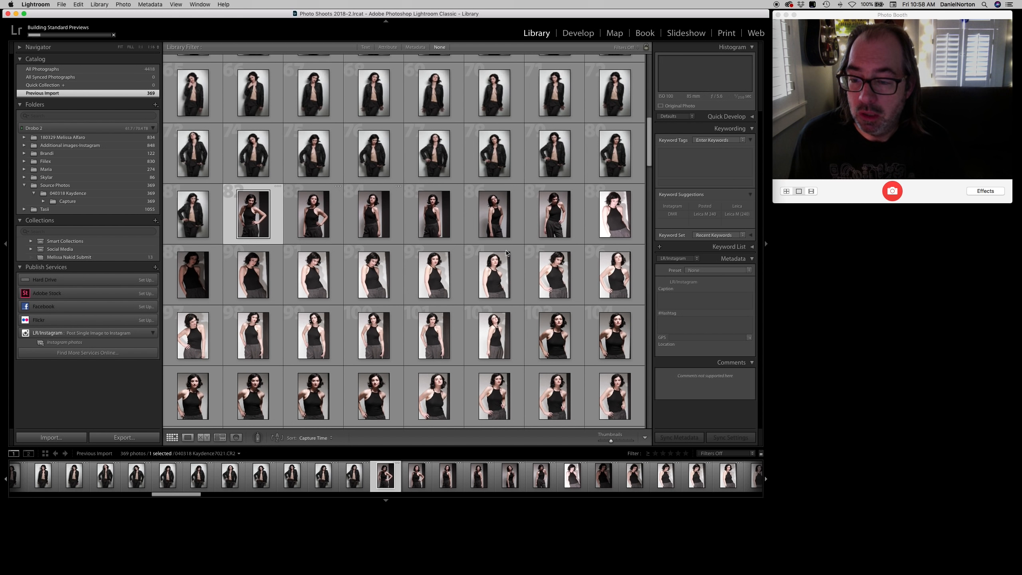
scroll(507, 253, "down", 10)
scroll(506, 253, "down", 8)
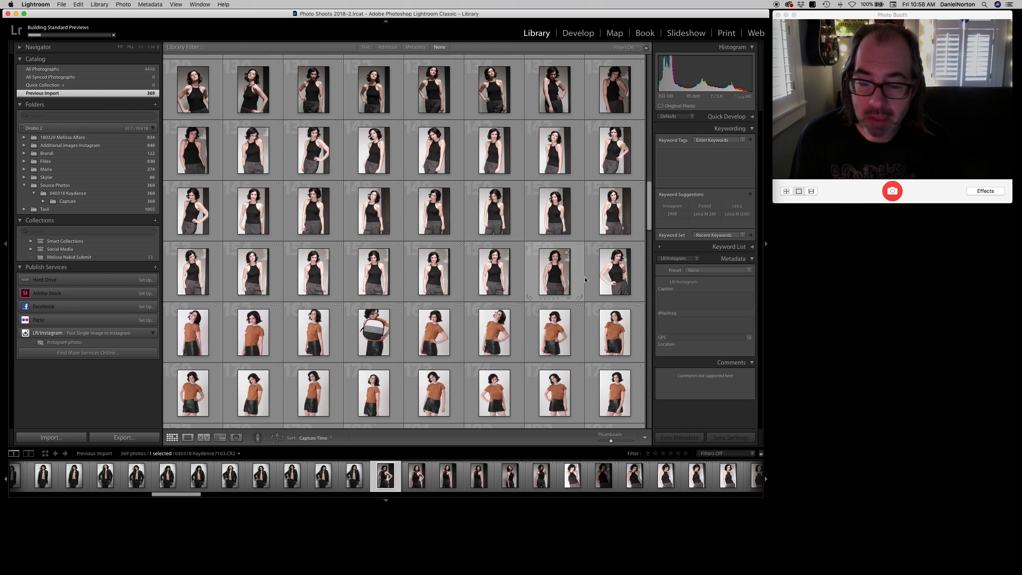
left_click(619, 284, "shift")
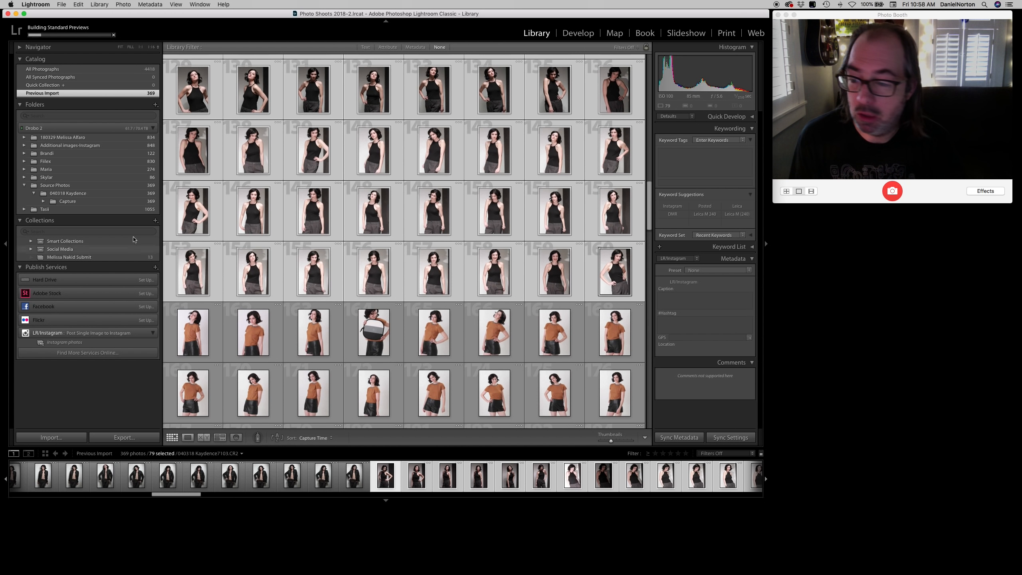
left_click(43, 202)
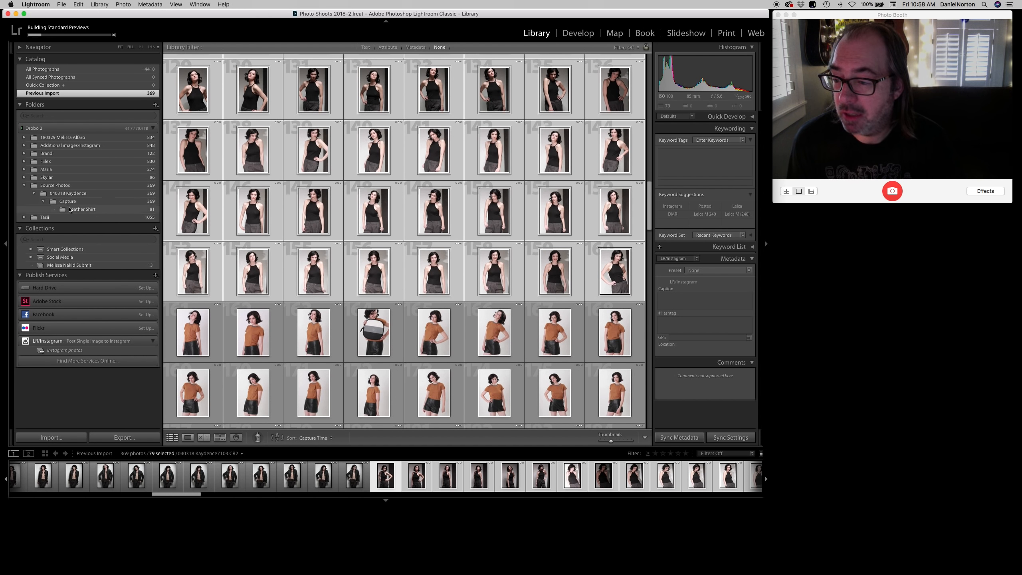
right_click(69, 204)
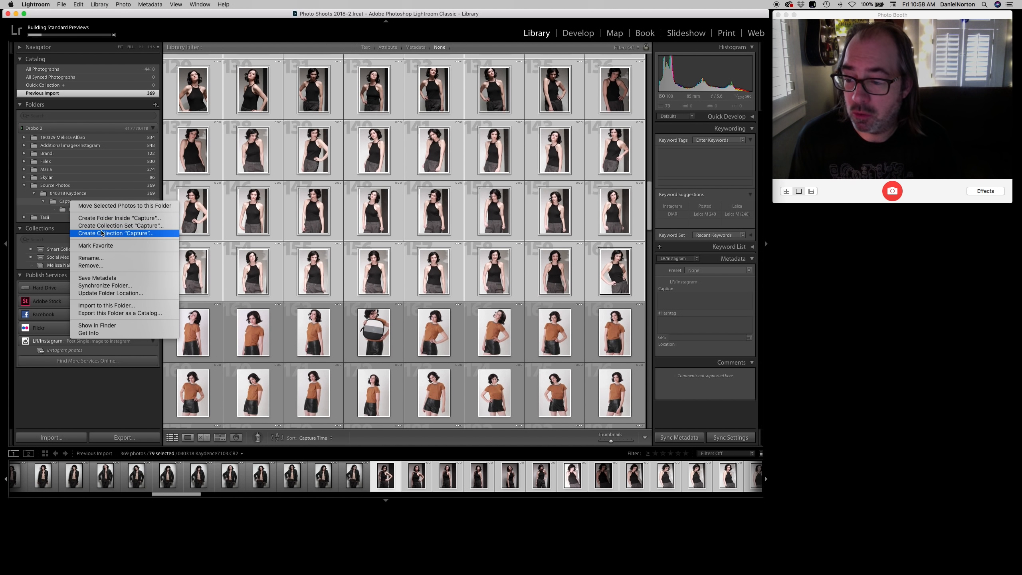
left_click(120, 219)
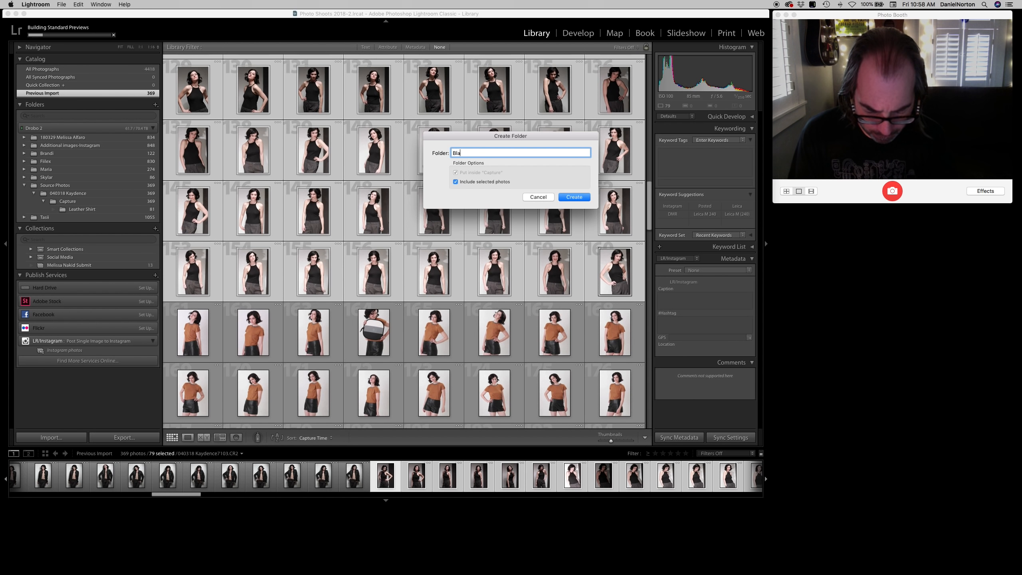
type("Black Top")
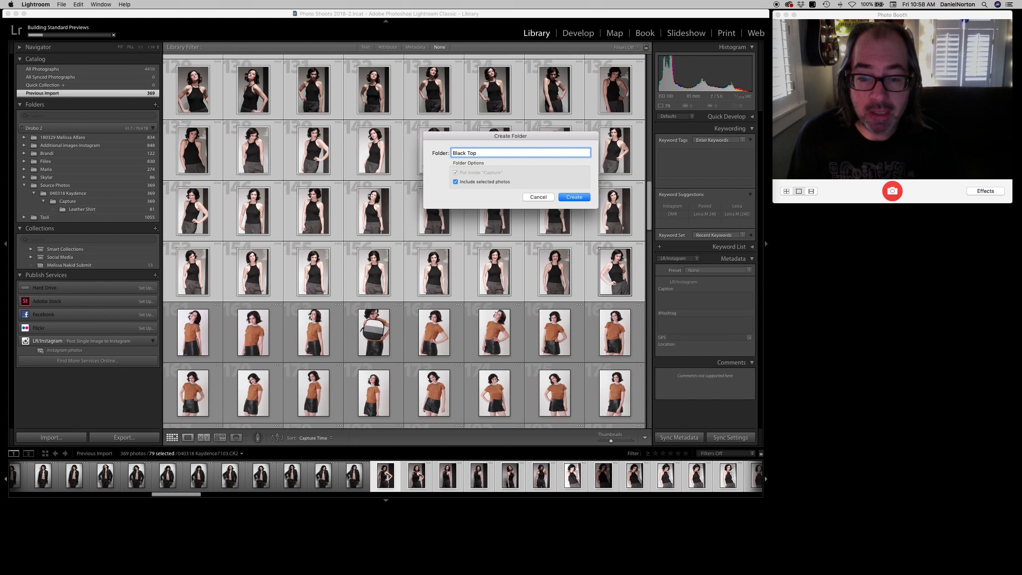
left_click(576, 198)
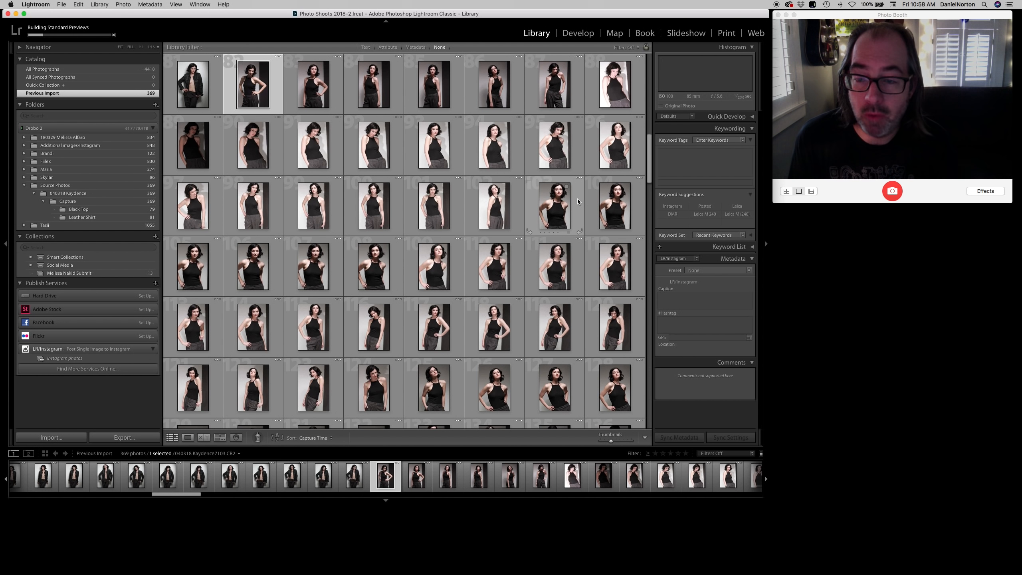
Create a folder named Orange Top inside Capture, including all the photos from the first through the last orange-top shot
scroll(579, 212, "down", 5)
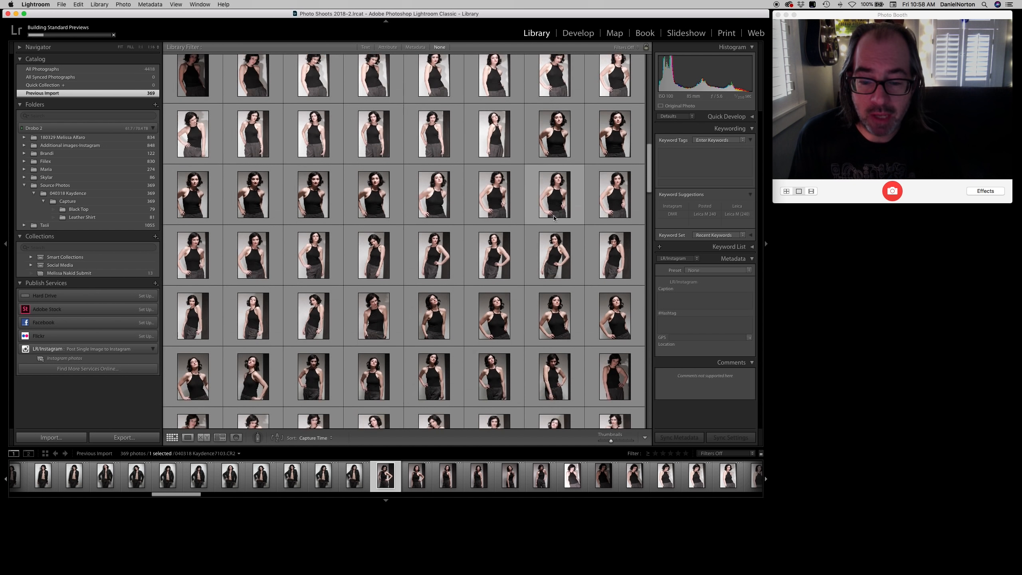
scroll(554, 218, "down", 5)
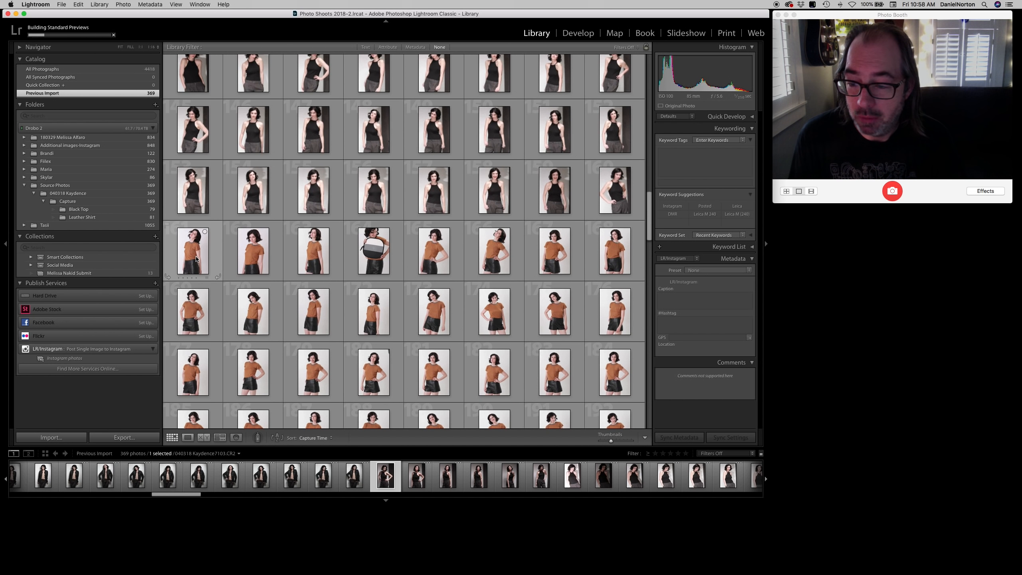
left_click(197, 258)
scroll(350, 250, "down", 5)
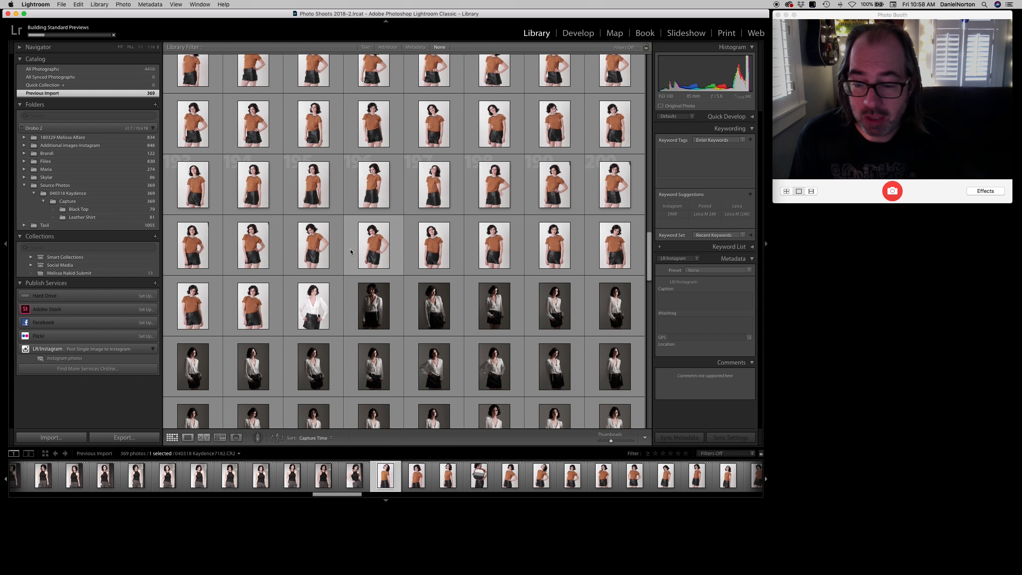
left_click(247, 273, "shift")
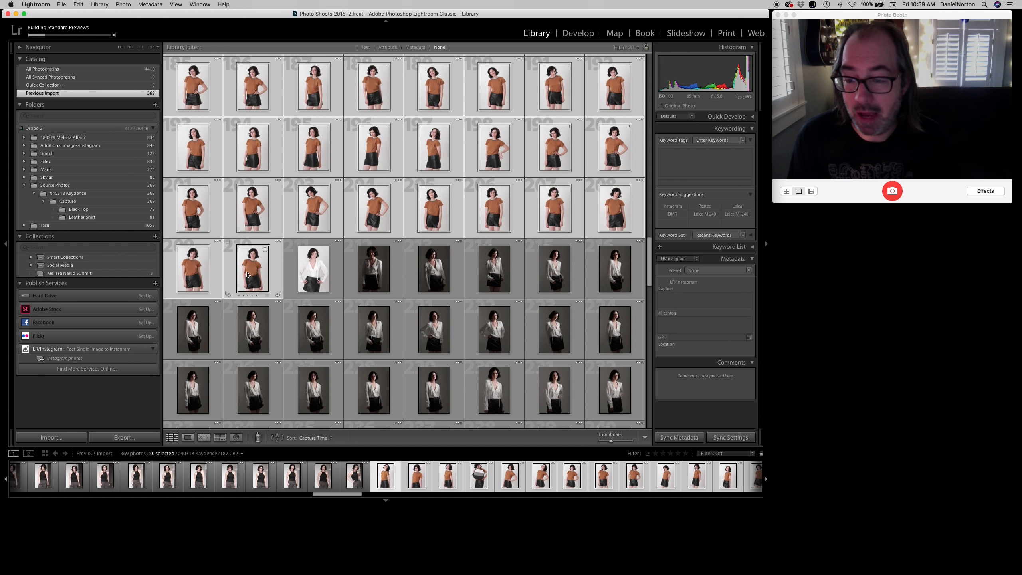
right_click(74, 201)
left_click(105, 220)
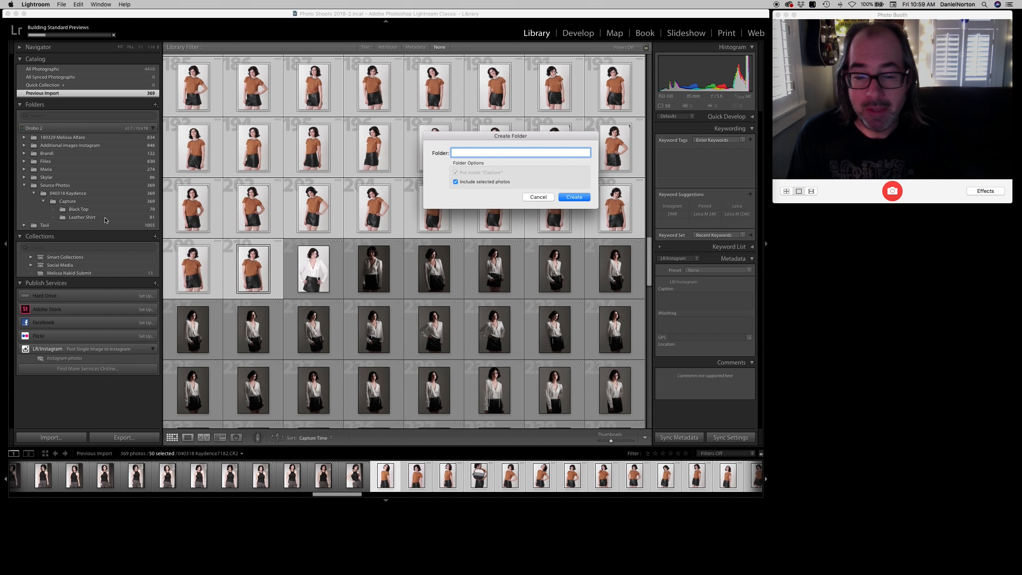
type("Or")
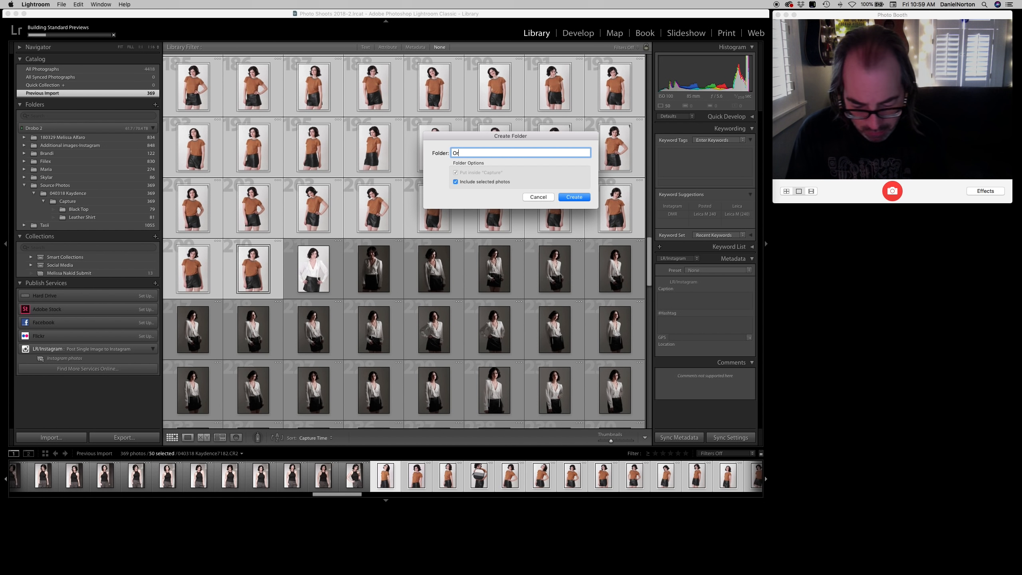
type("a")
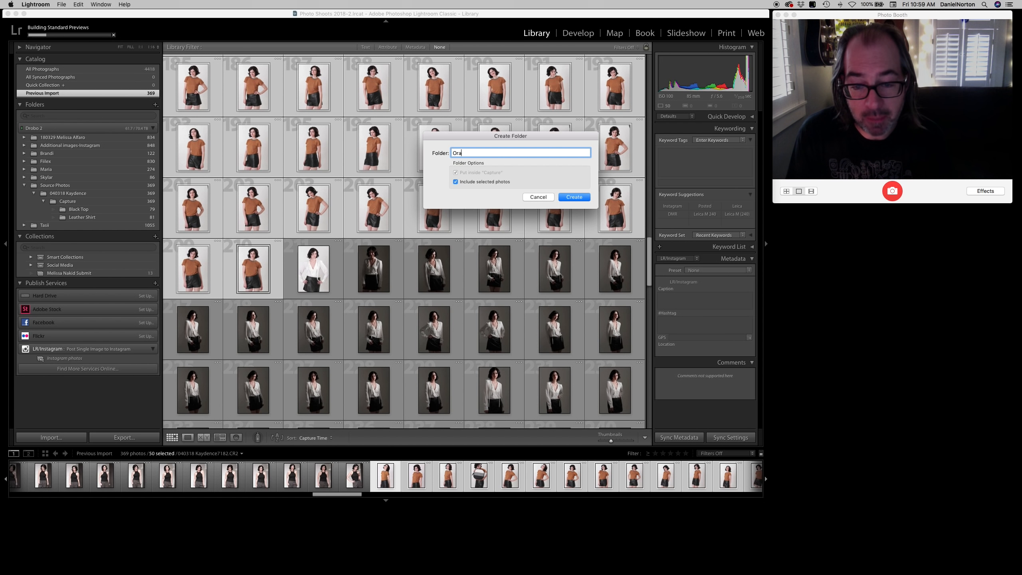
type("gange")
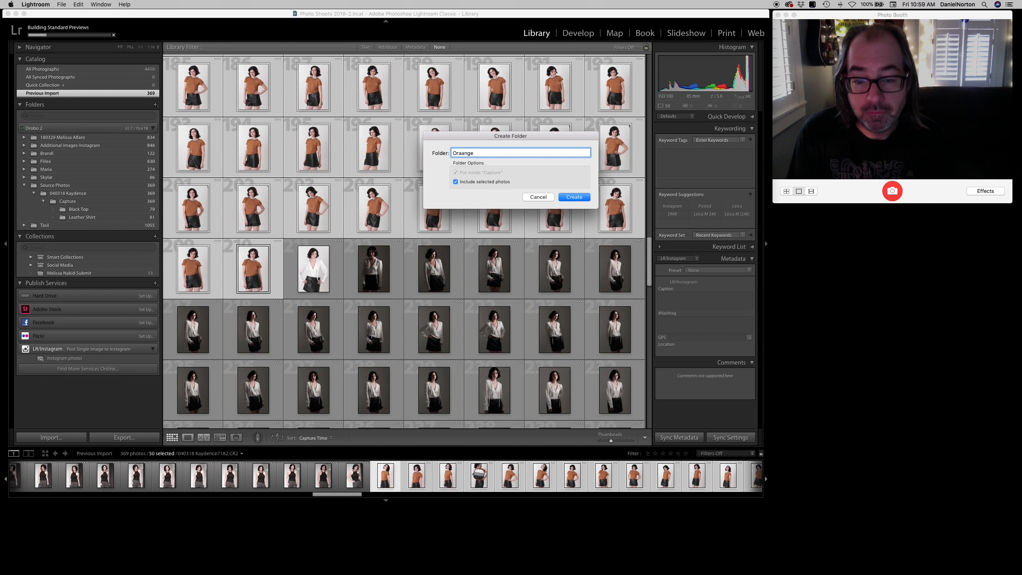
key("BackSpace")
key("BackSpace")
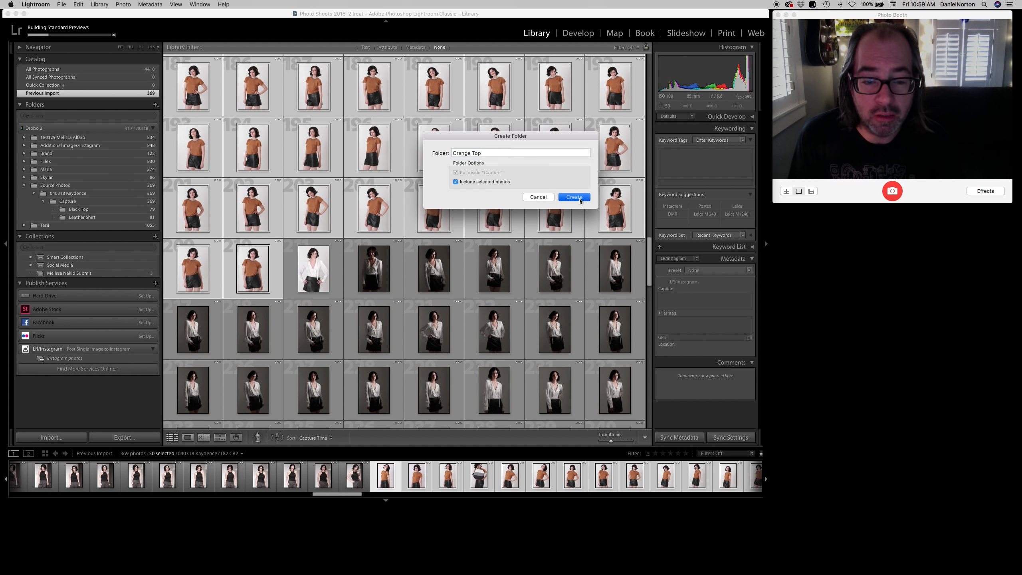
left_click(578, 197)
Create a folder named White Shirt inside Capture, including all the photos from the first through the last white-shirt shot
scroll(474, 257, "down", 5)
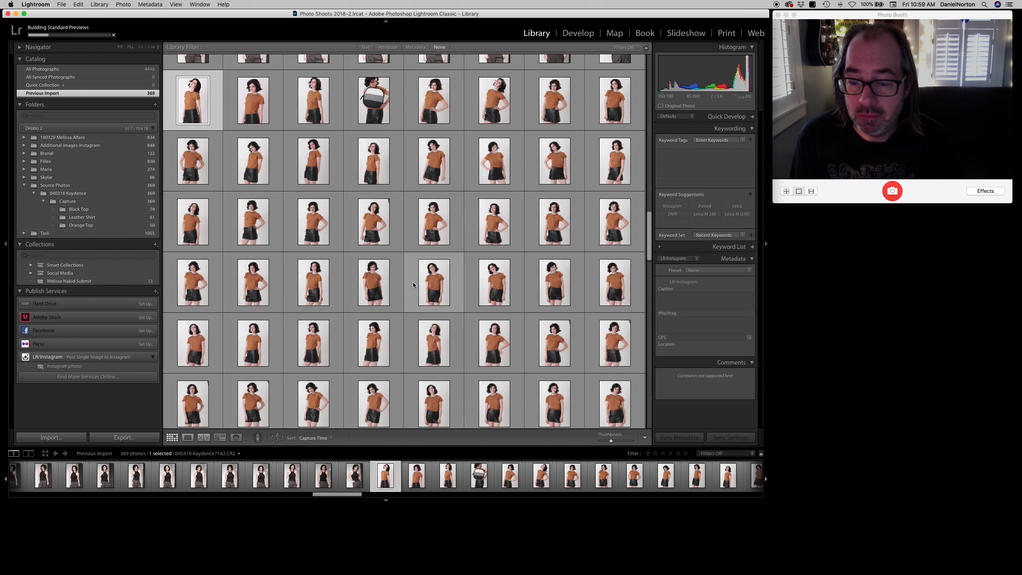
scroll(413, 284, "down", 2)
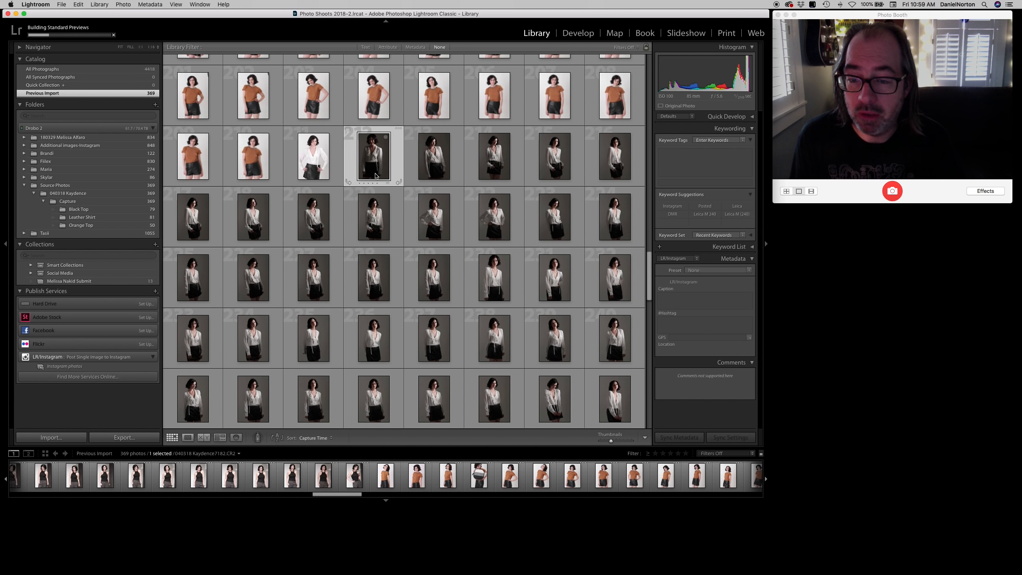
left_click(313, 157)
scroll(439, 230, "down", 10)
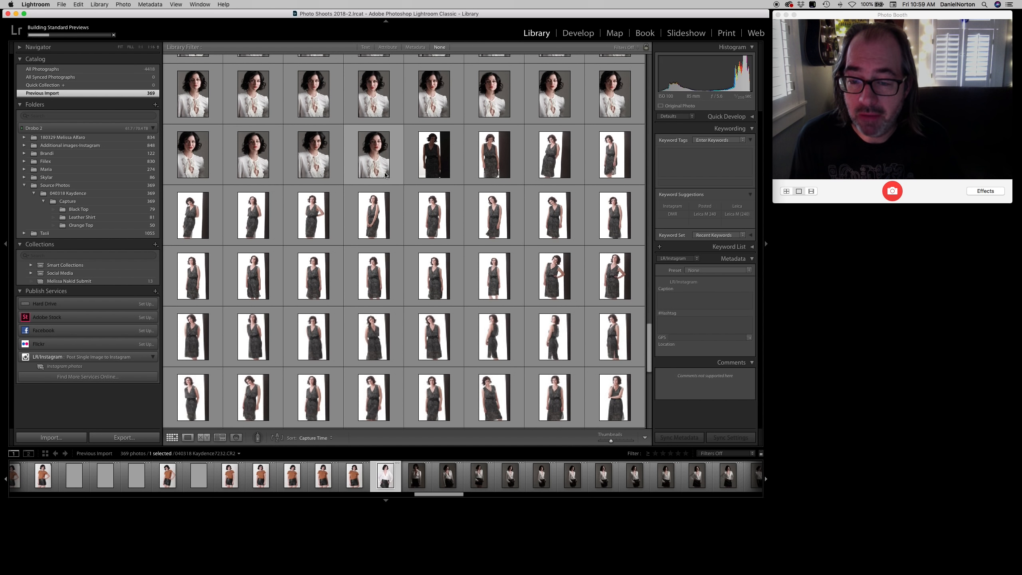
left_click(374, 161, "shift")
right_click(73, 203)
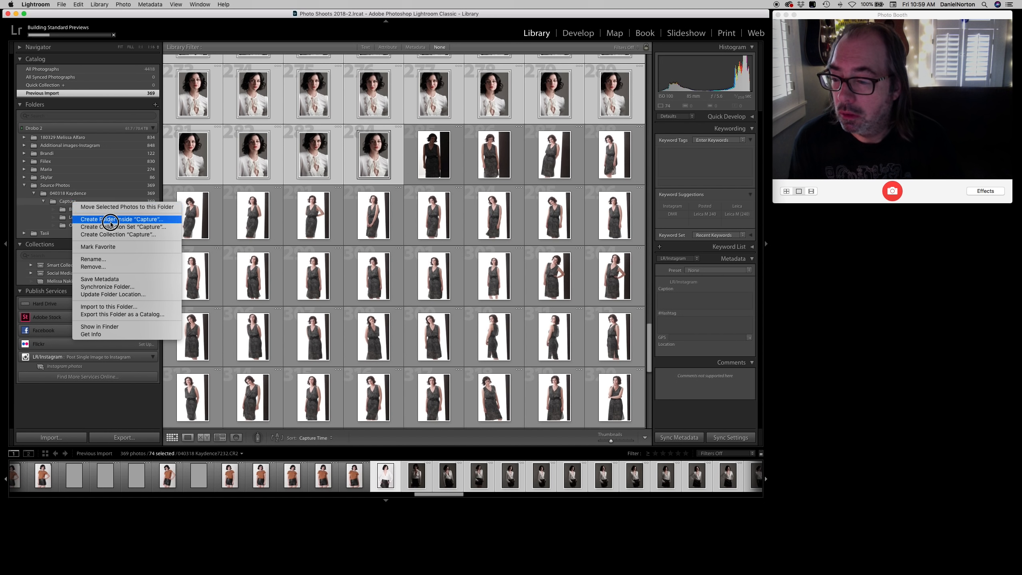
left_click(110, 220)
type("Whi")
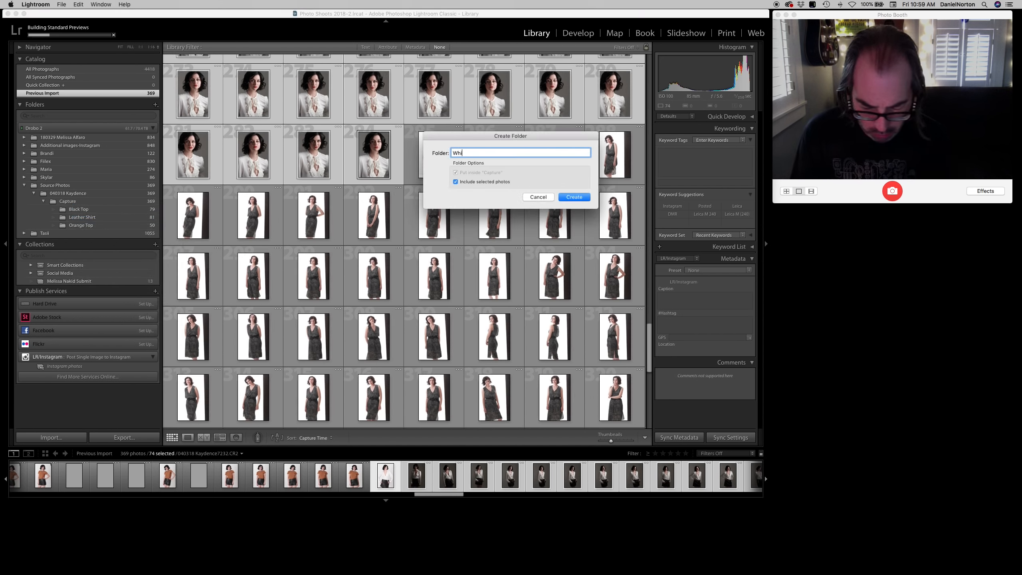
type("te S")
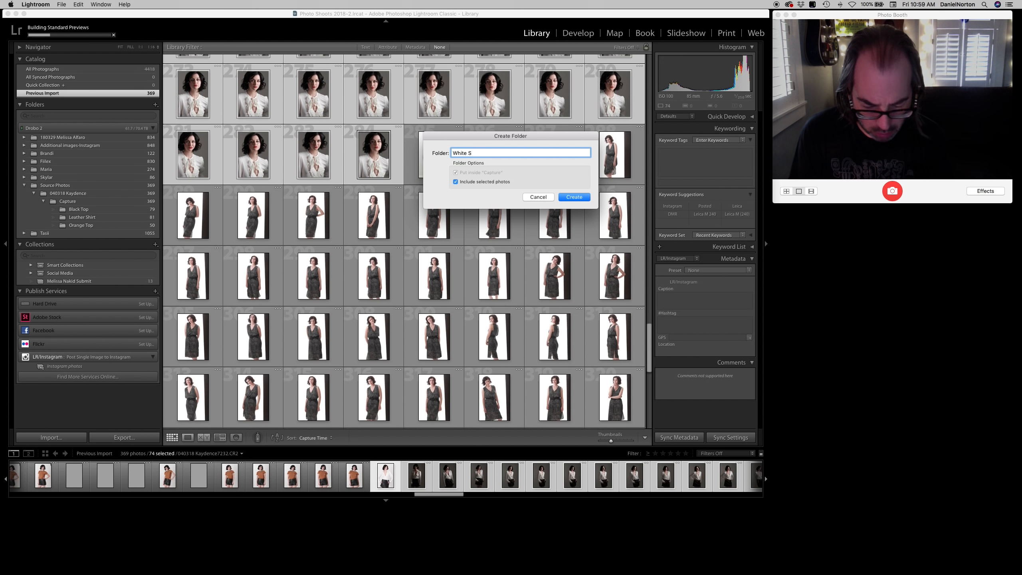
type("Hirtt")
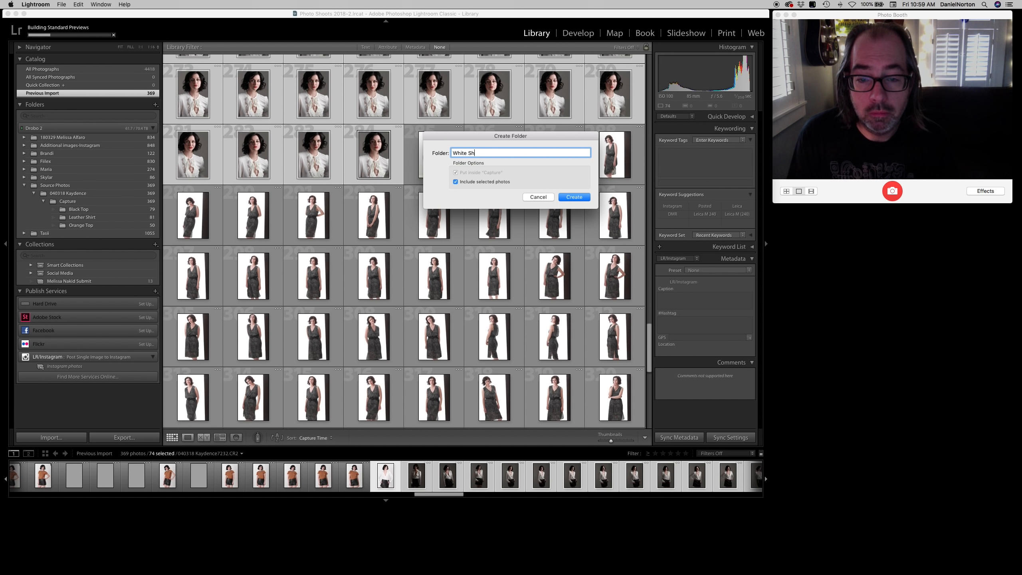
type("t")
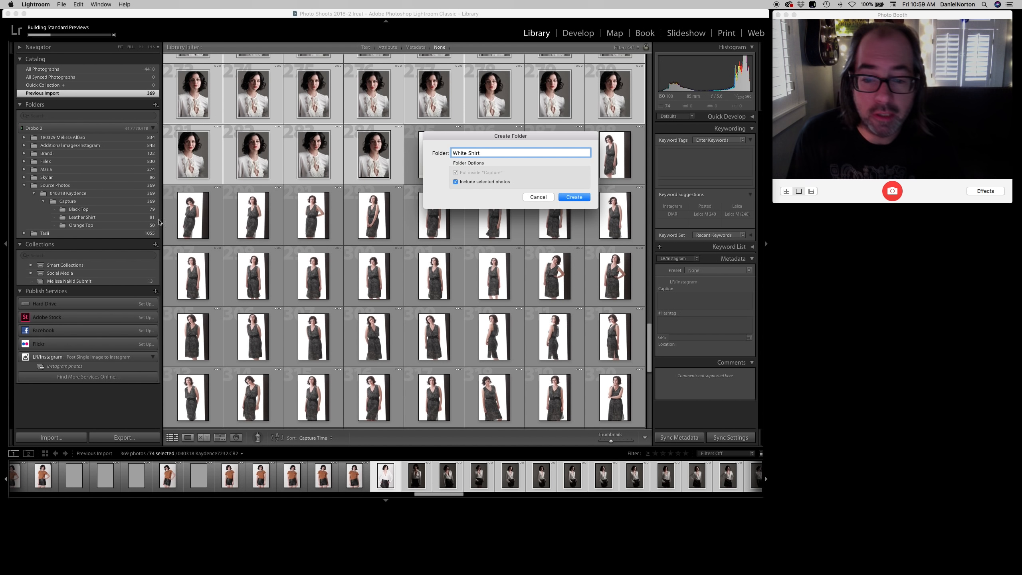
left_click(574, 197)
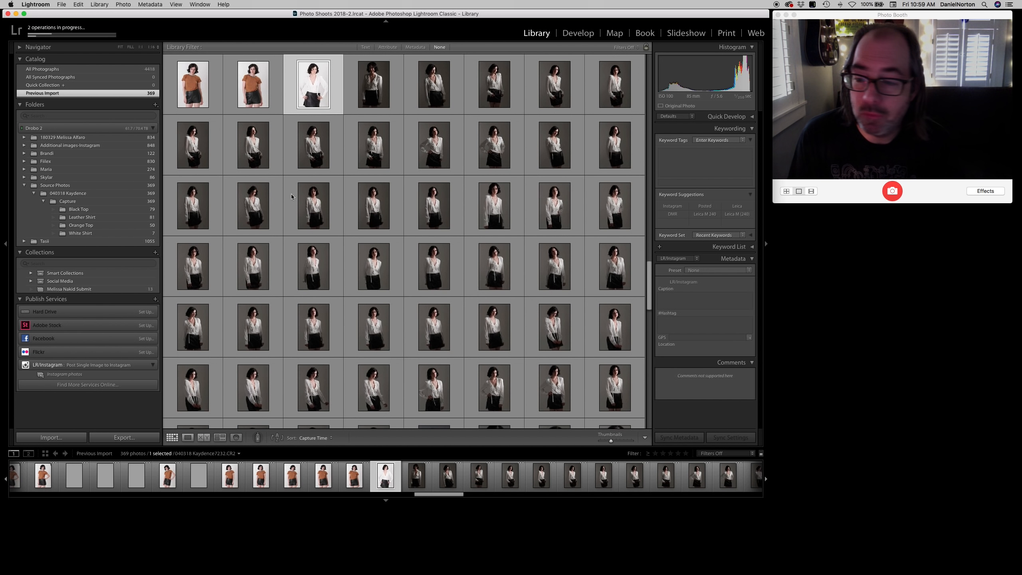
Create a folder named Textured Dress inside Capture, including all the photos from the first dress shot through the end of the shoot
scroll(401, 185, "down", 3)
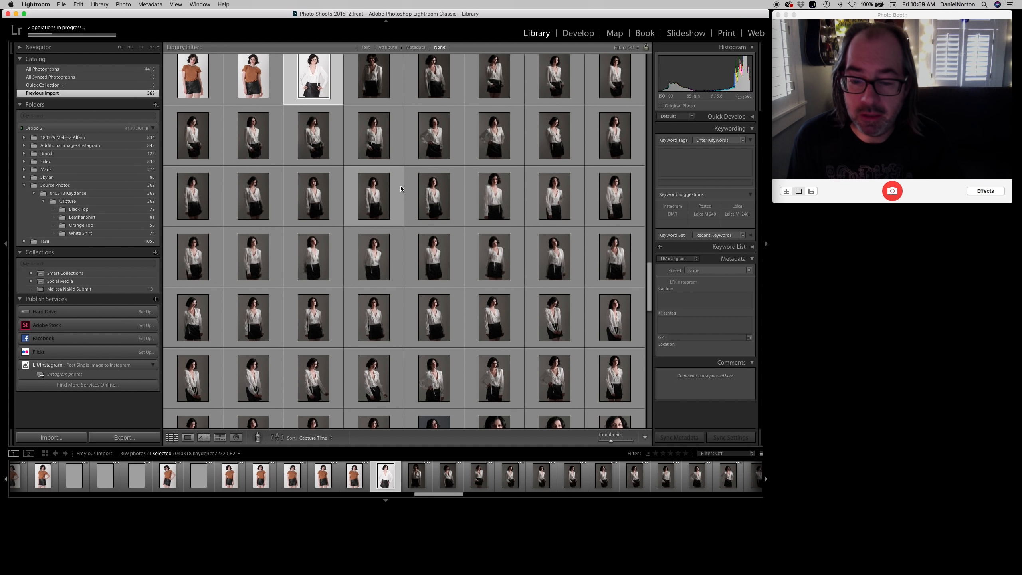
scroll(353, 323, "down", 10)
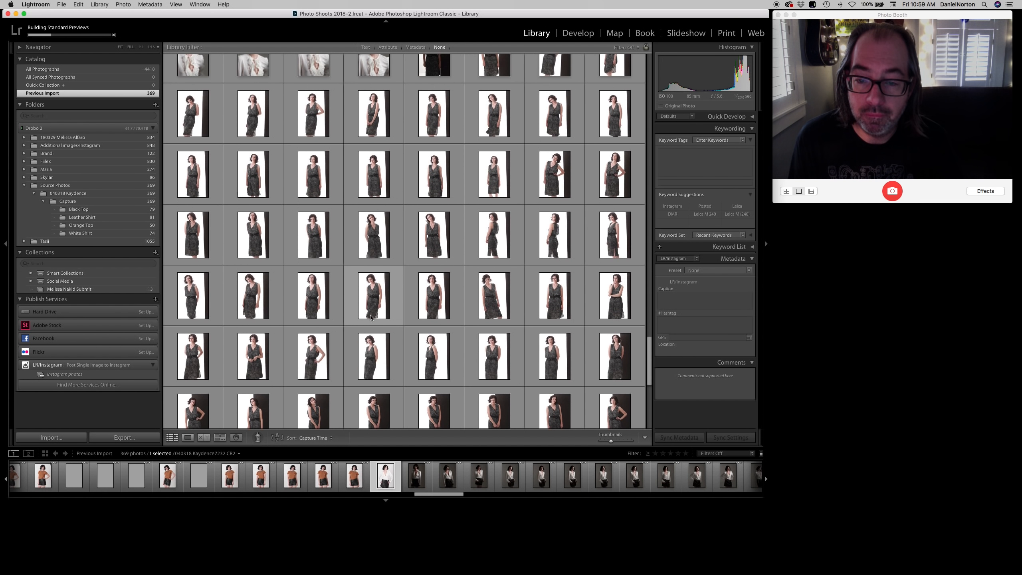
left_click(437, 111)
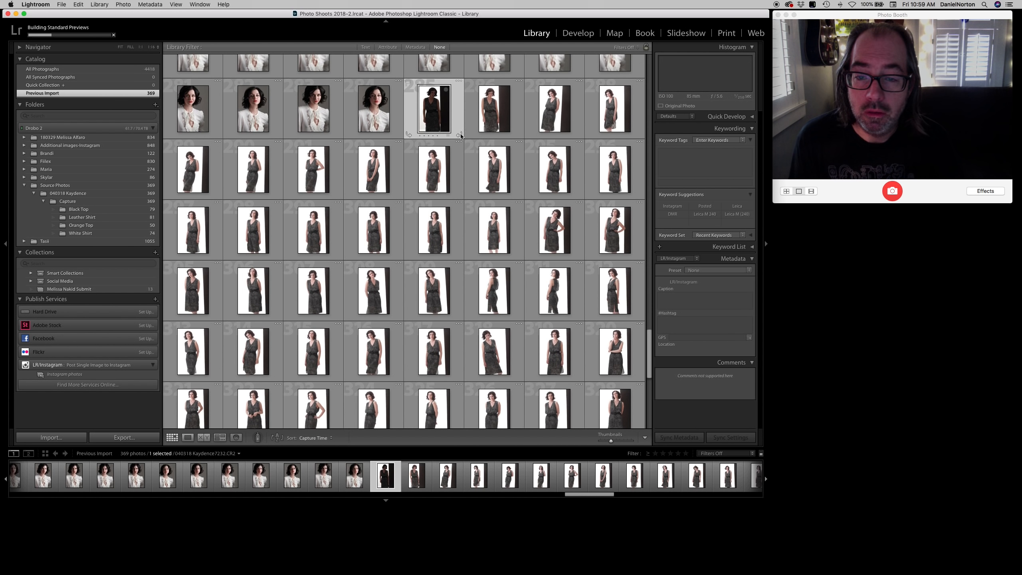
scroll(482, 190, "down", 5)
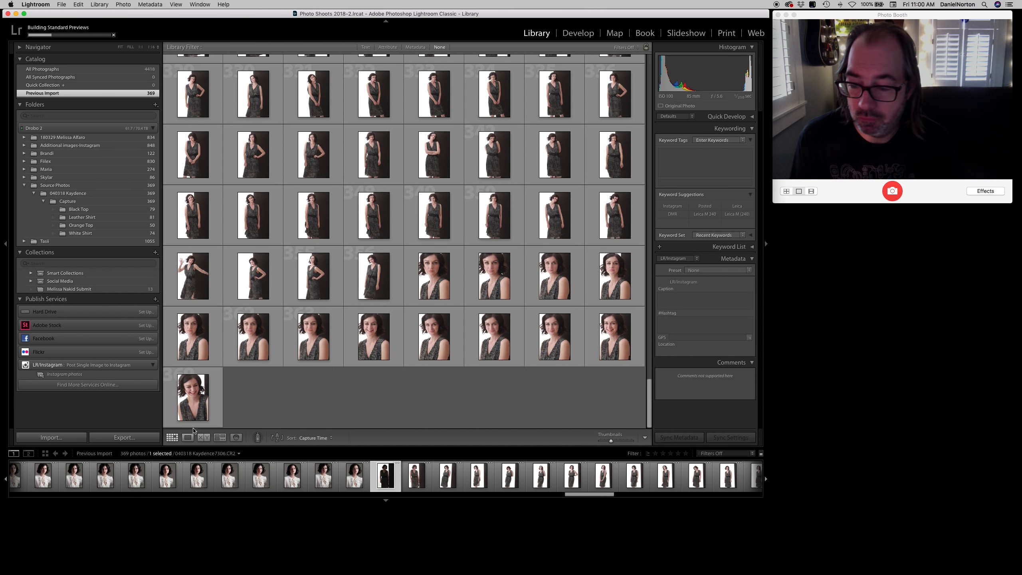
key("j")
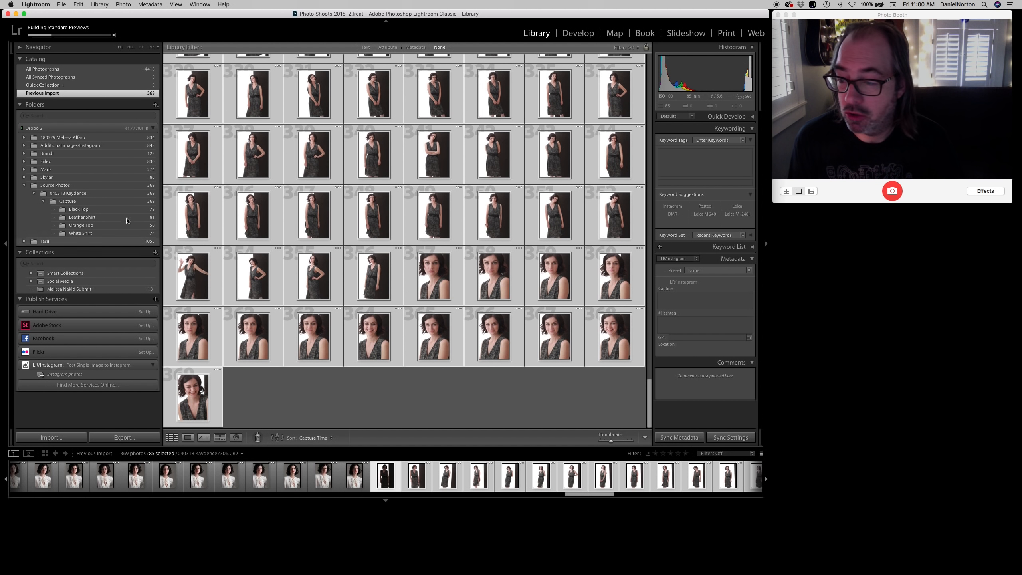
right_click(72, 201)
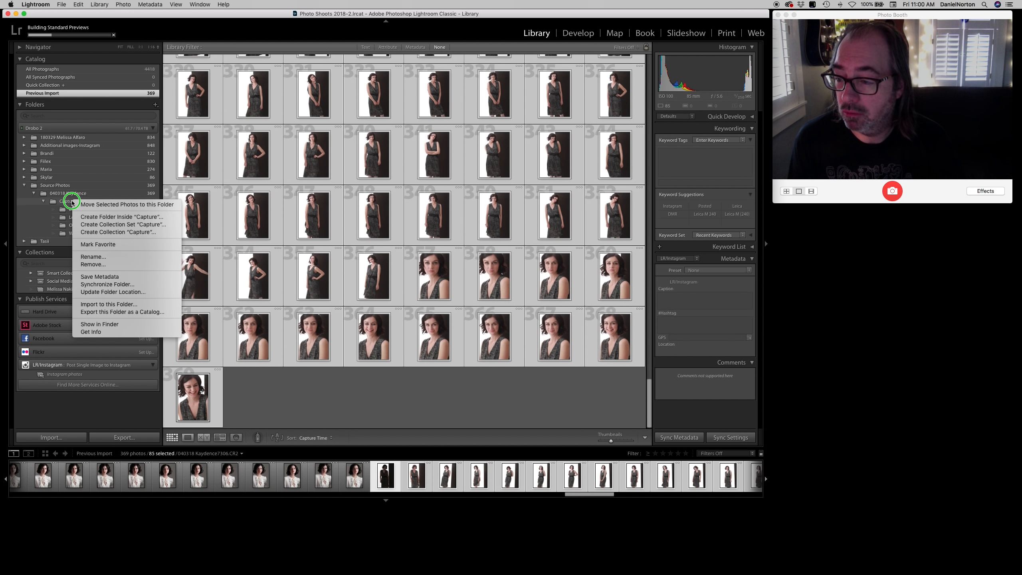
left_click(101, 220)
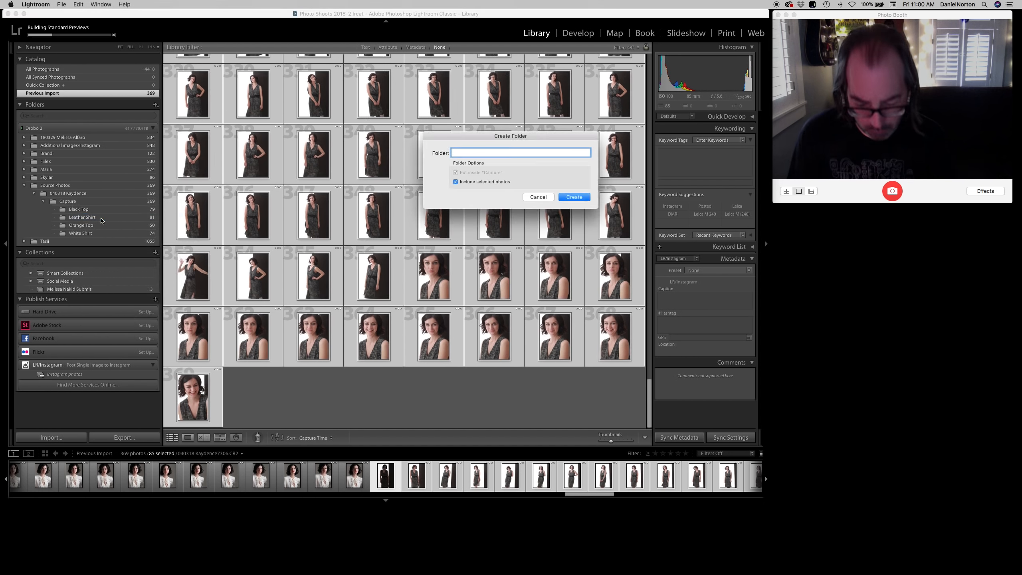
type("Textur")
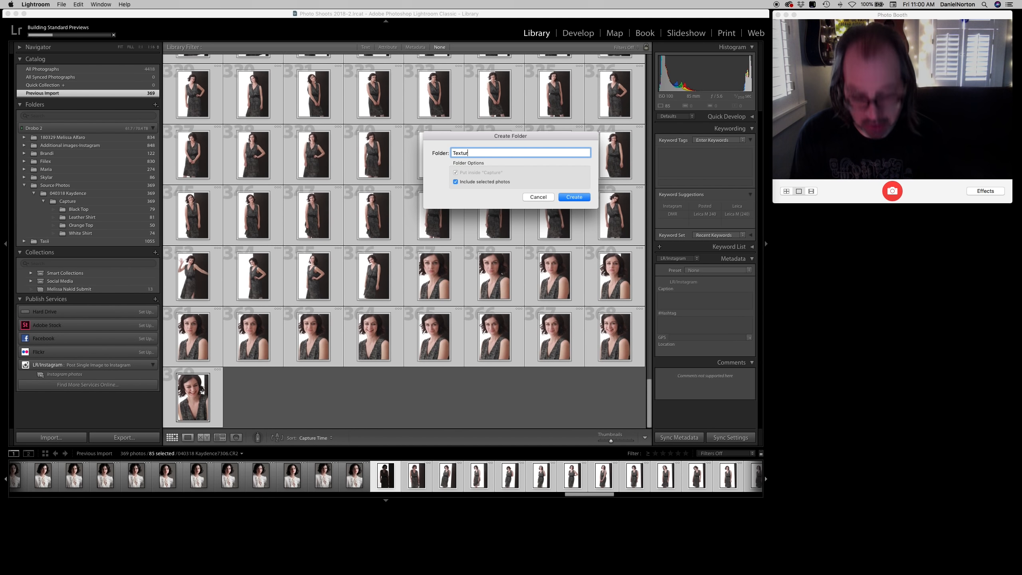
type("ed Dress")
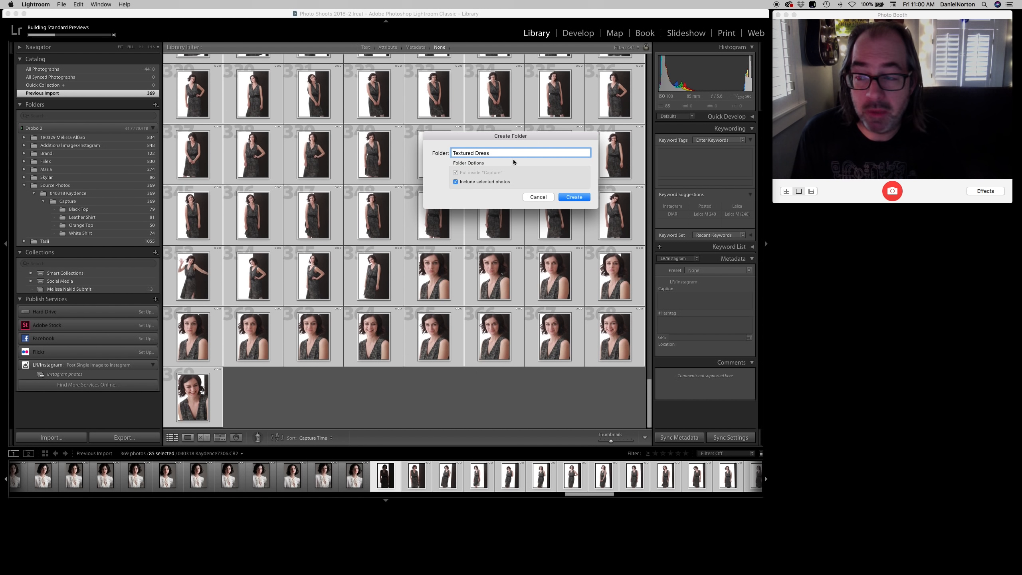
left_click(579, 197)
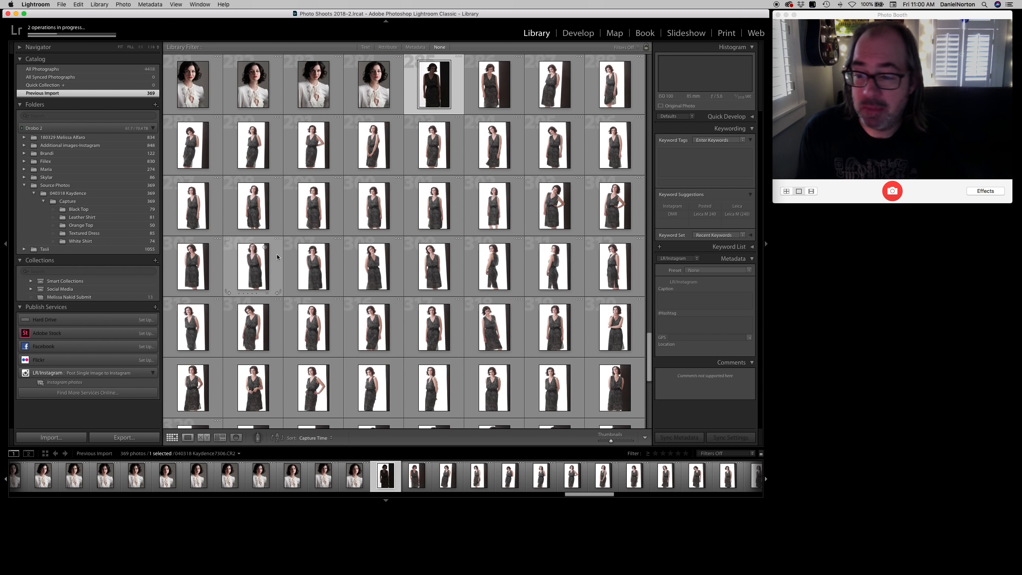
Show only the photos in the Black Top folder and look through them
left_click(79, 209)
scroll(479, 283, "down", 5)
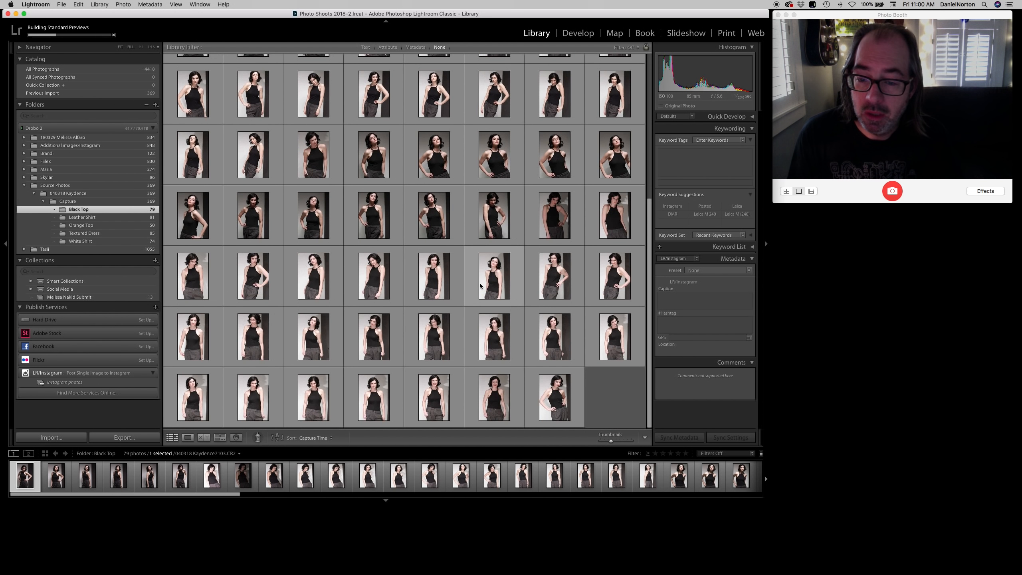
scroll(479, 286, "up", 5)
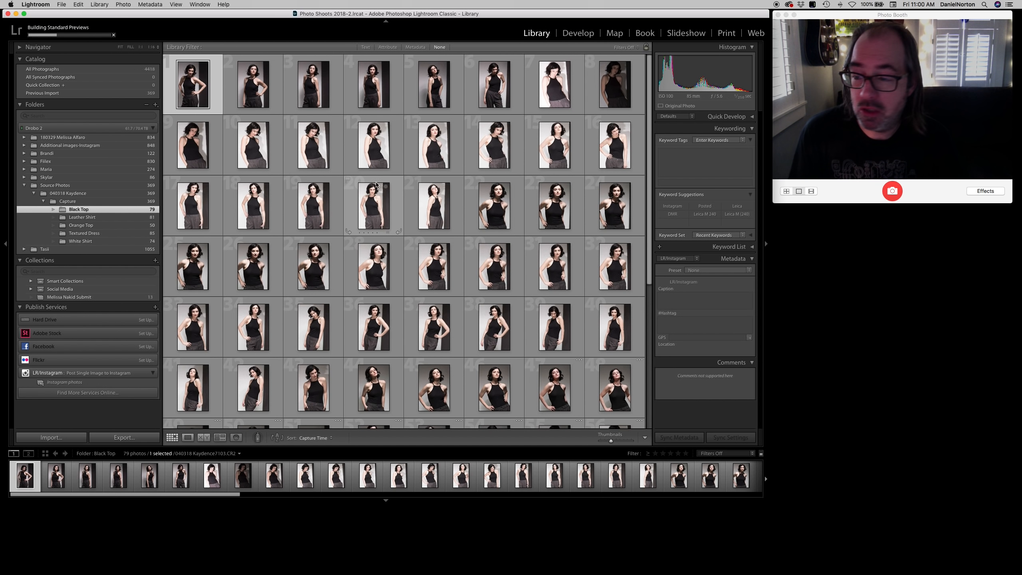
Show the whole Capture folder and give all of its photos a three-star rating
left_click(78, 203)
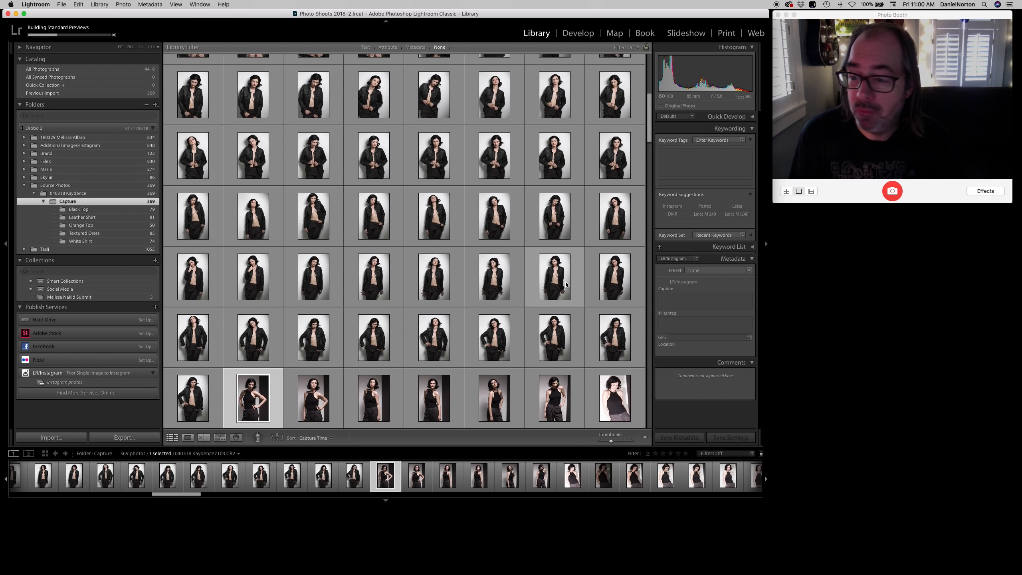
left_click(260, 161)
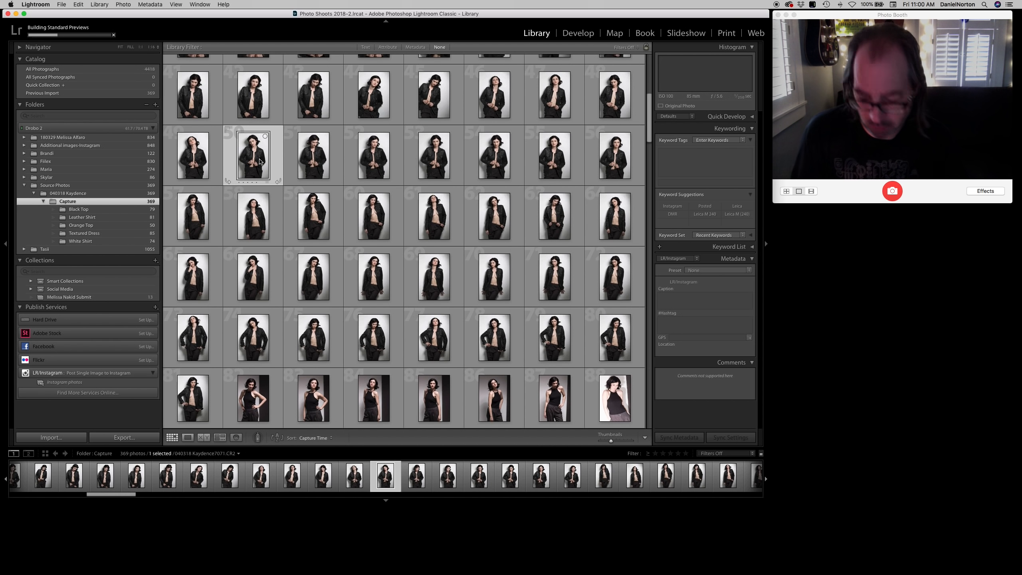
key("super+a")
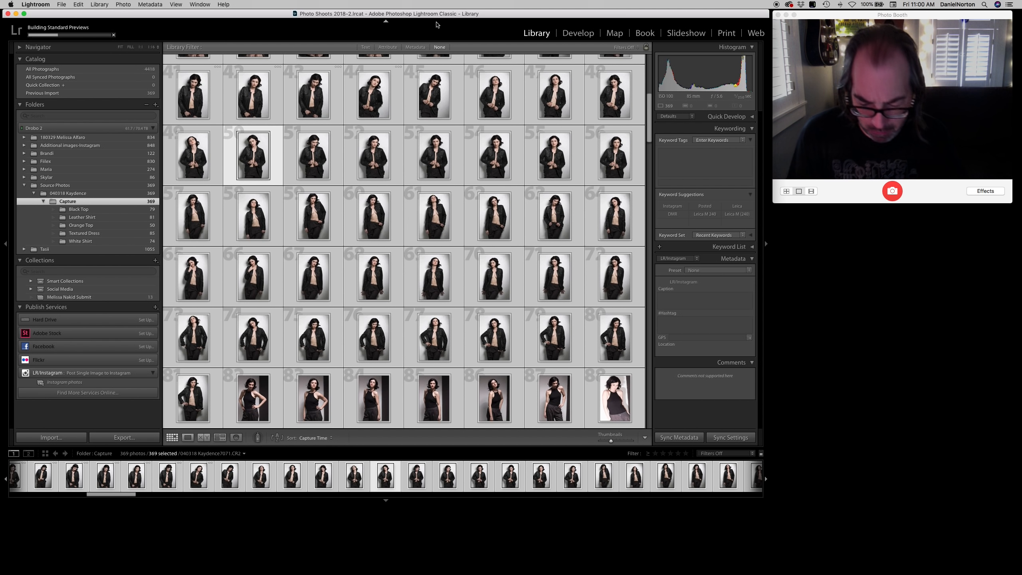
key("3")
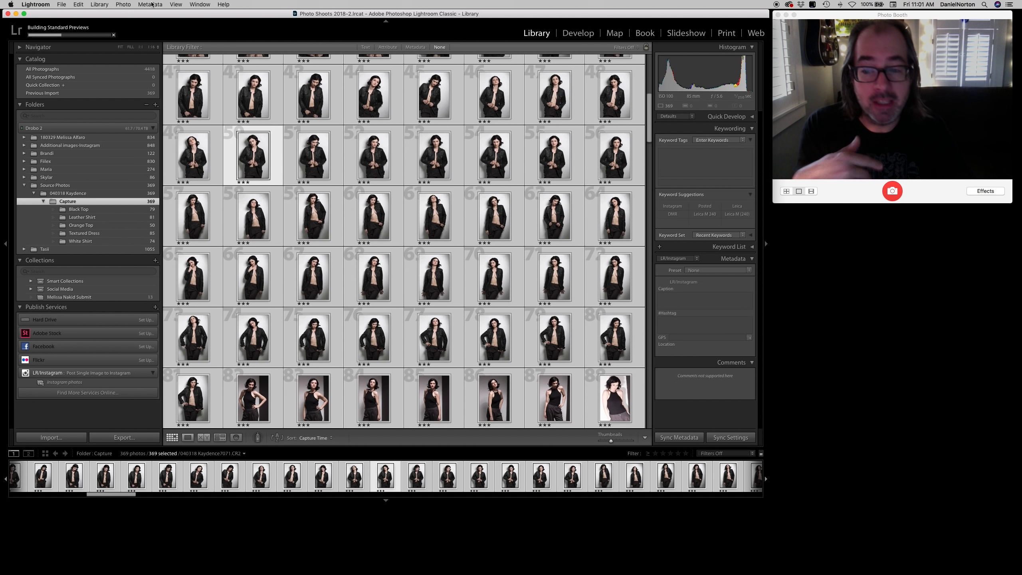
left_click_drag(188, 13, 187, 14)
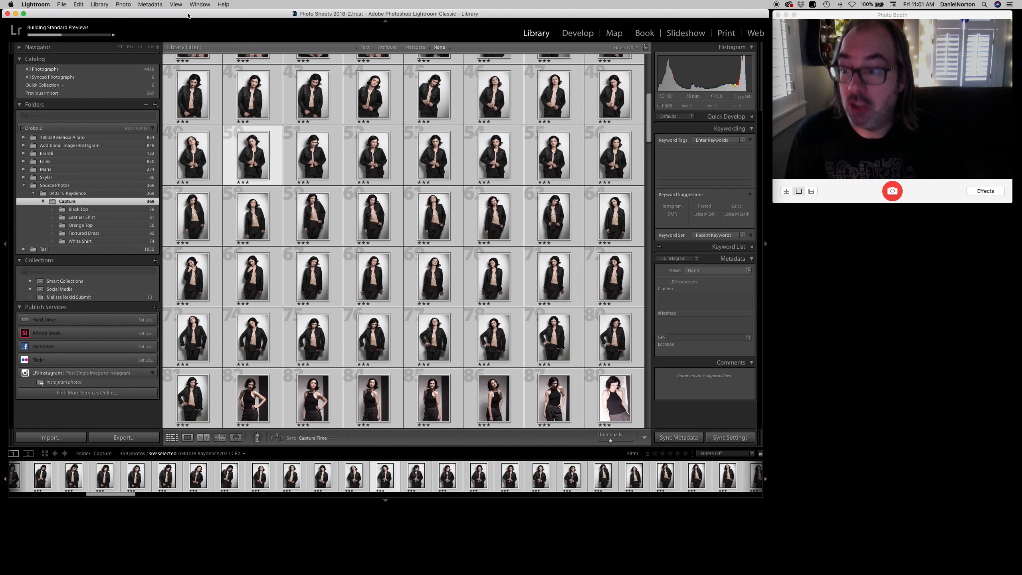
Show only the photos in the Leather Shirt folder and replace the full selection with just its first photo
scroll(282, 68, "up", 10)
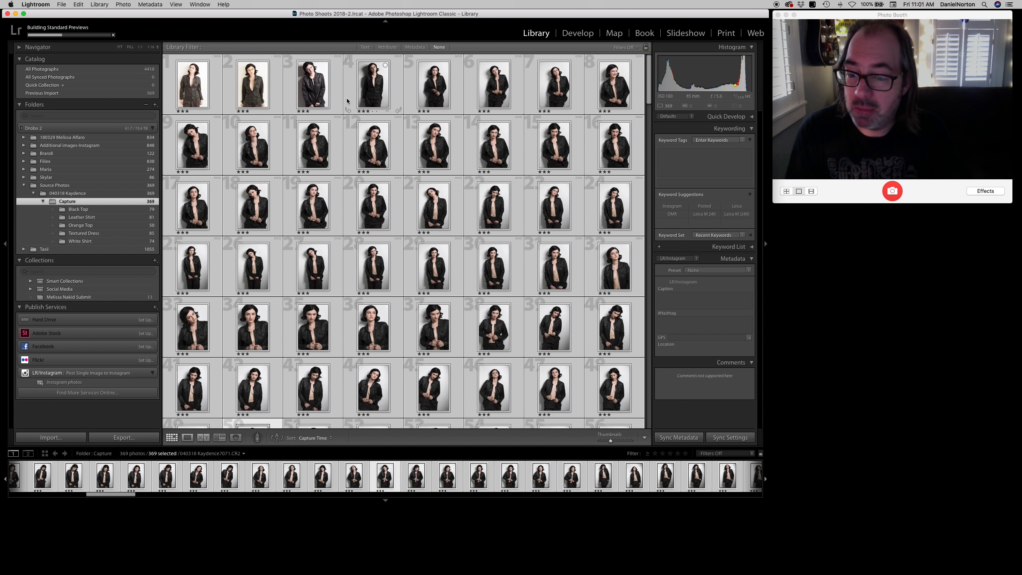
left_click(92, 217)
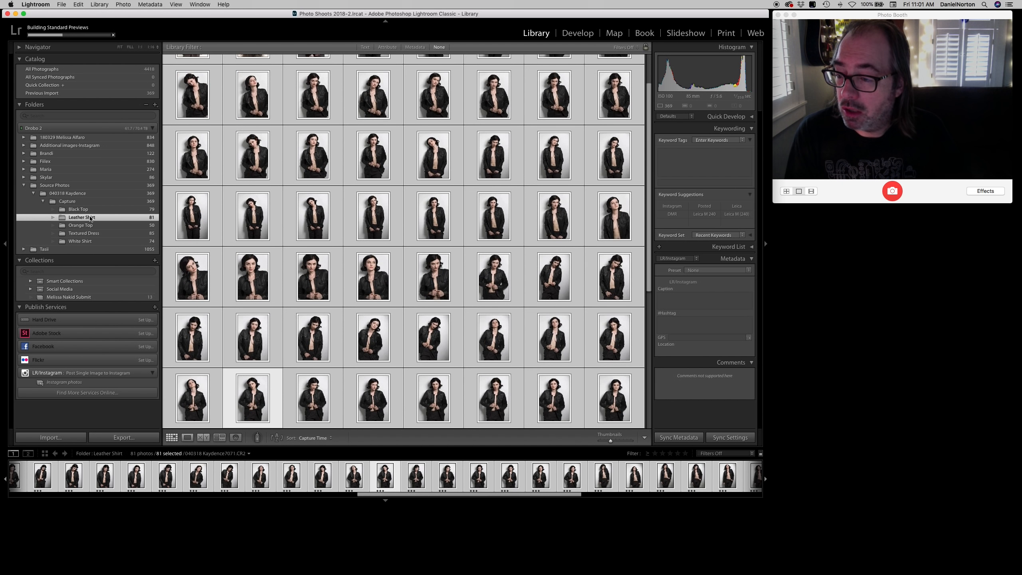
left_click(77, 4)
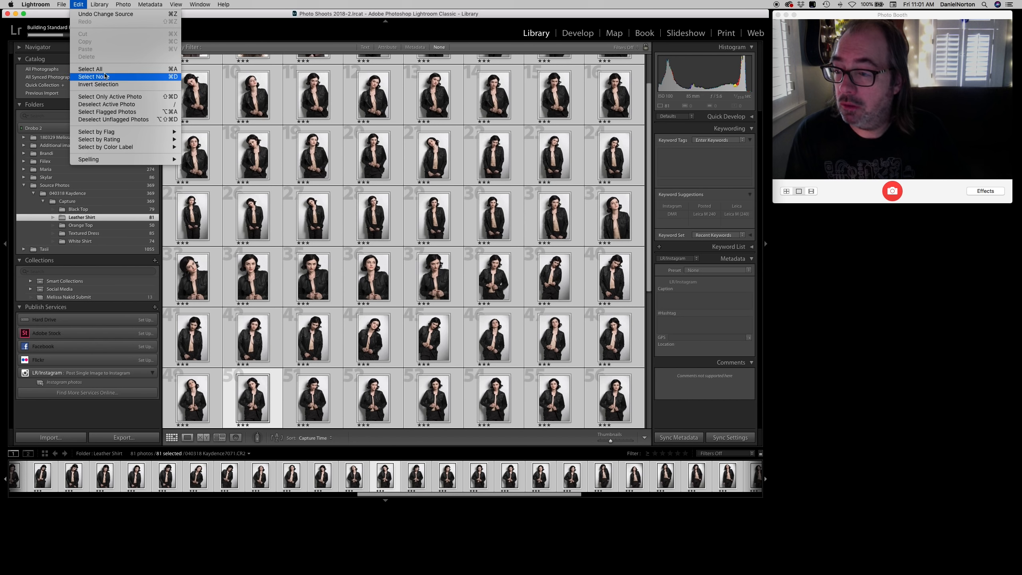
left_click(107, 97)
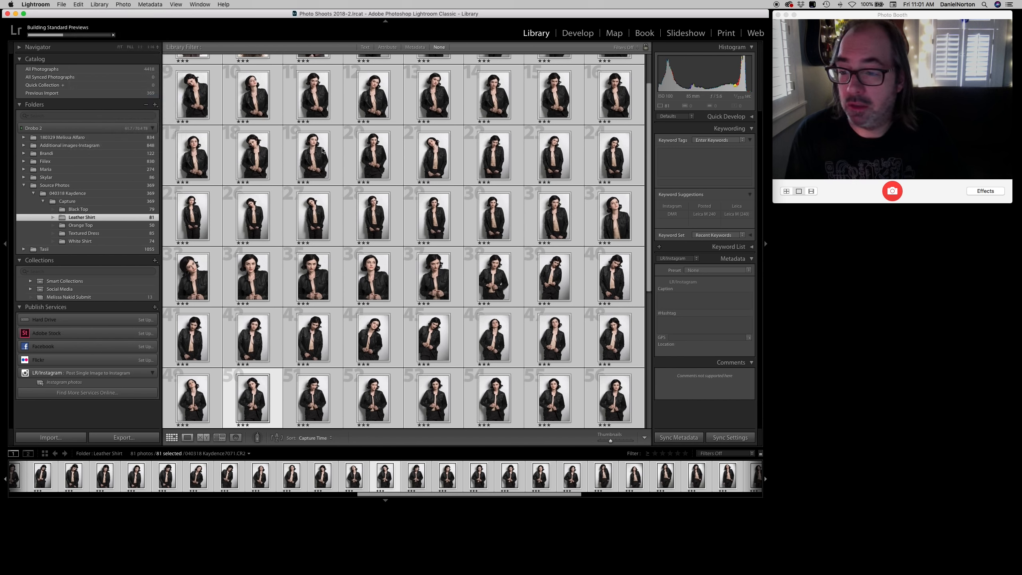
scroll(204, 97, "up", 3)
left_click(204, 97)
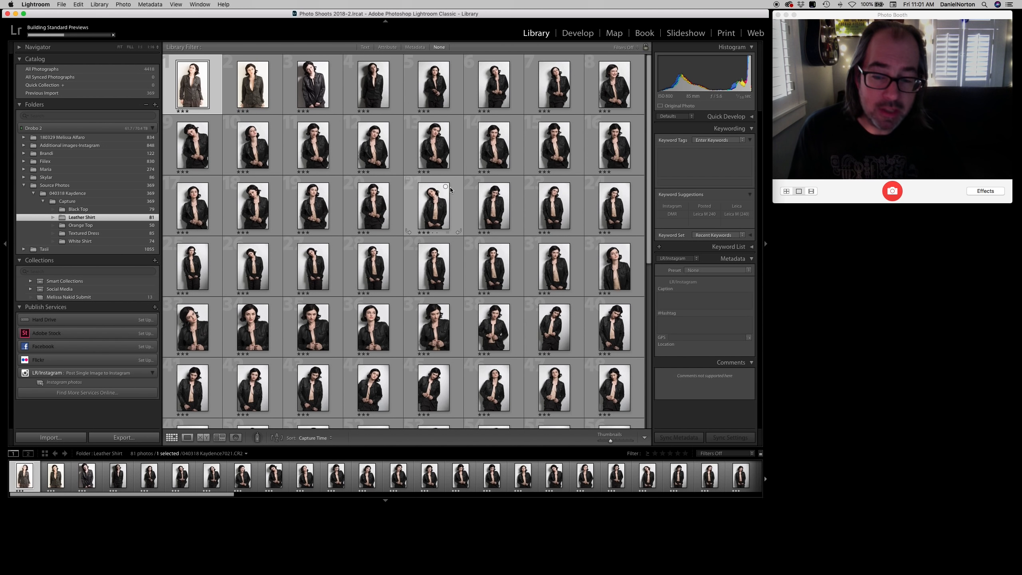
Select all Leather Shirt photos and apply the black and white film preset Agfa Scala 200X to them
scroll(542, 310, "down", 5)
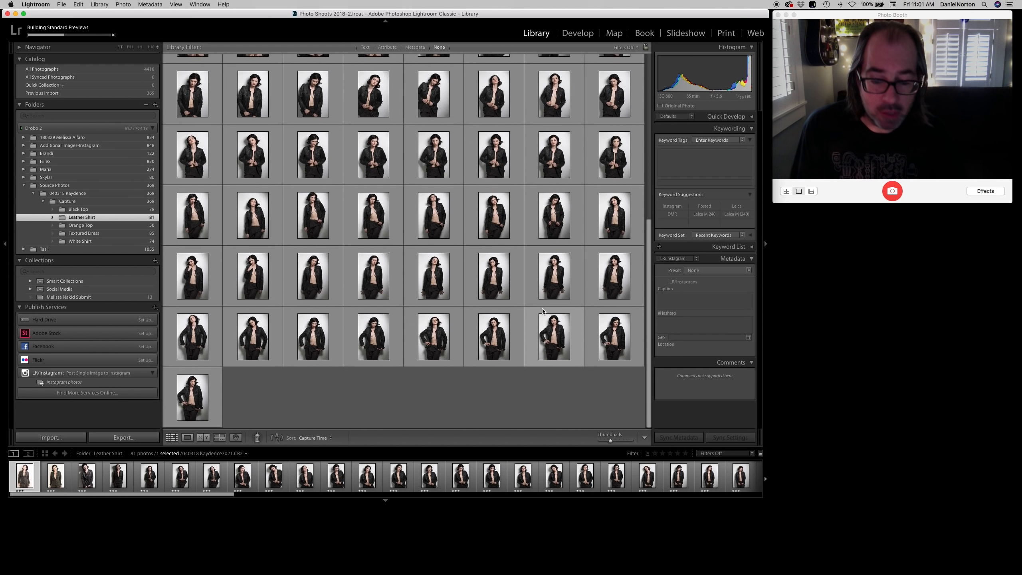
scroll(218, 403, "up", 10)
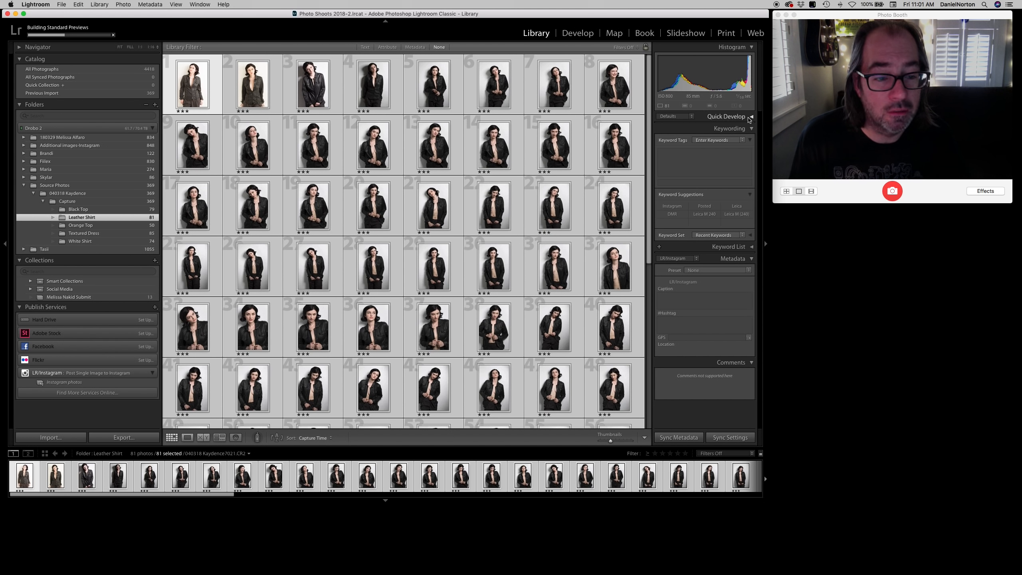
left_click(751, 117)
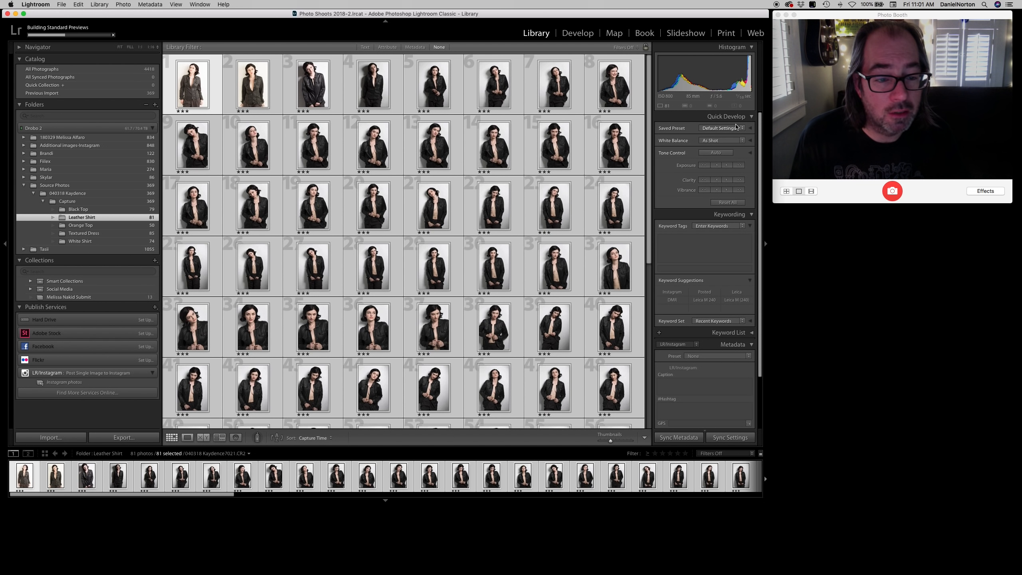
left_click(732, 129)
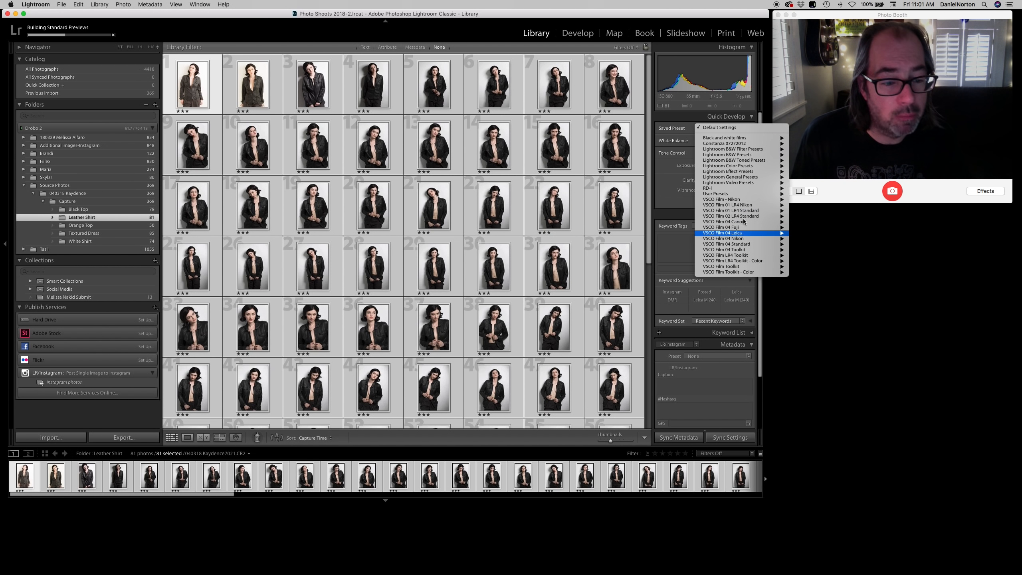
mouse_move(746, 139)
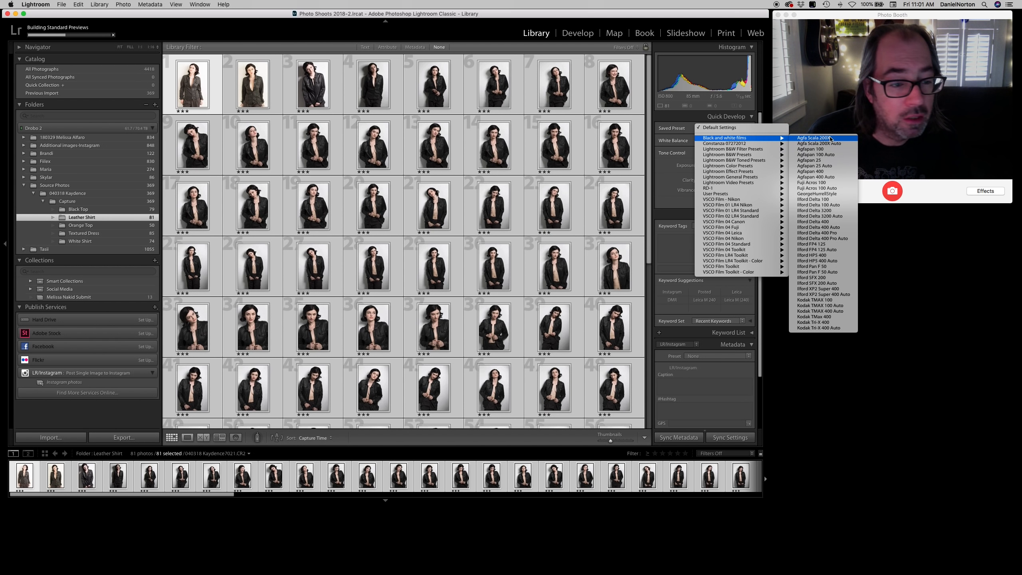
left_click(829, 138)
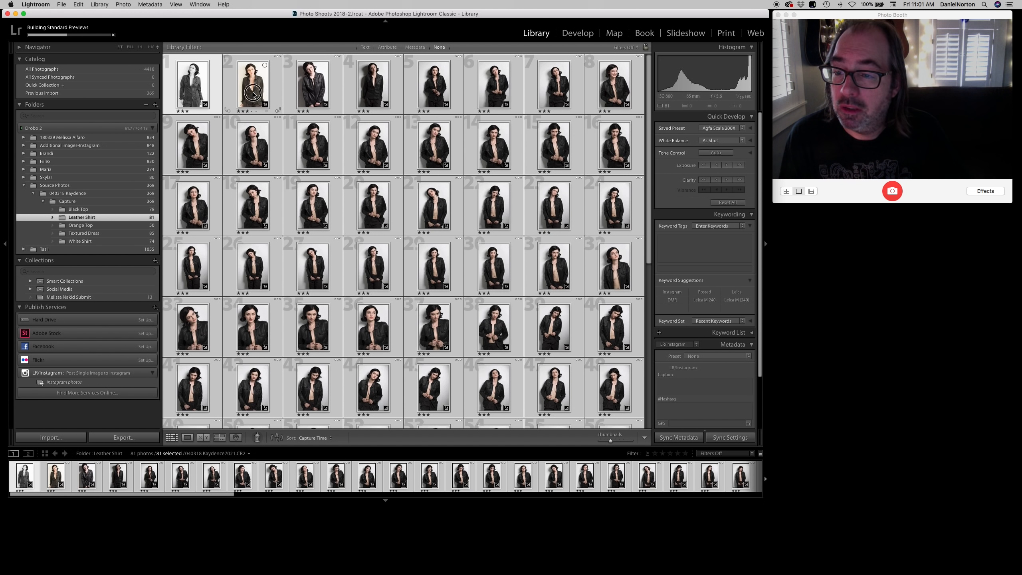
Check the black and white conversion on the enlarged first Leather Shirt photo and across the thumbnail grid
left_click(248, 97)
left_click(206, 98)
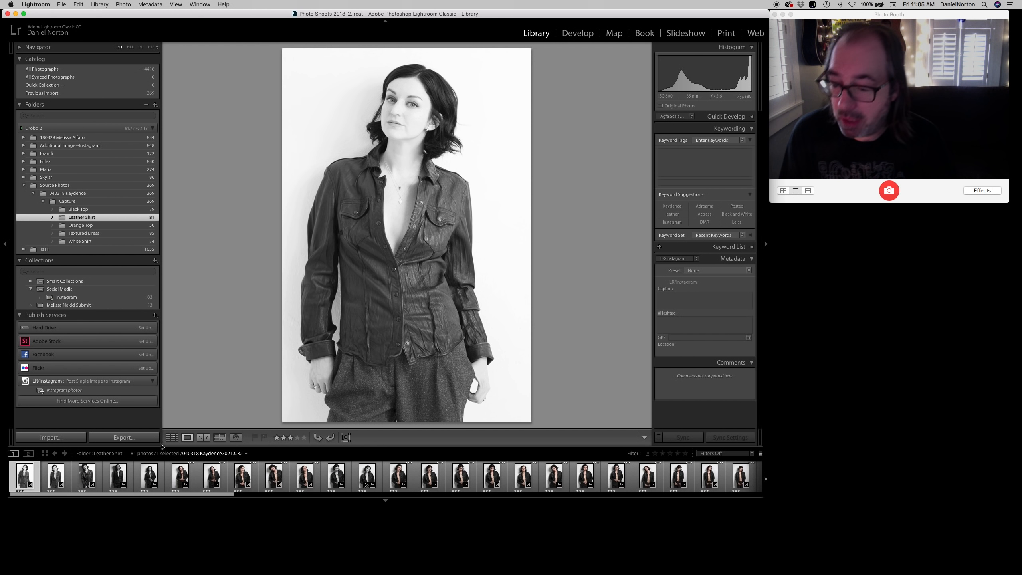
left_click(174, 440)
scroll(442, 224, "down", 3)
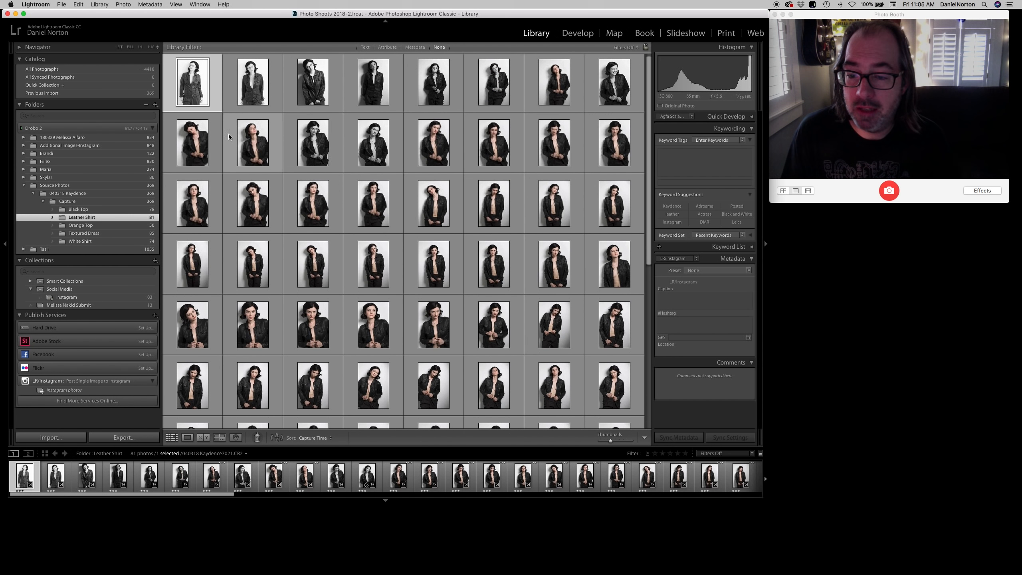
scroll(442, 223, "up", 5)
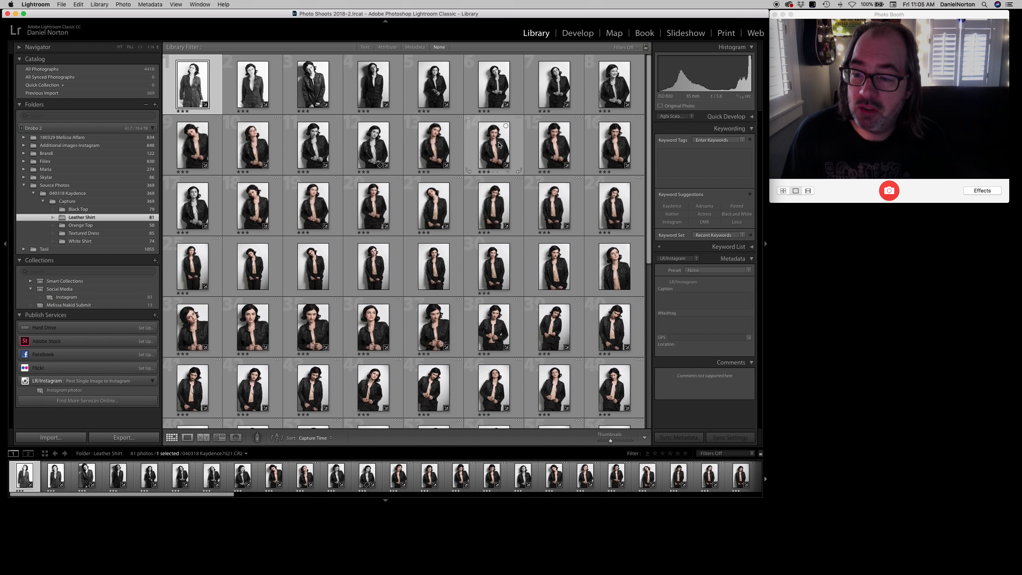
Show the Black Top folder and filter it to photos rated three stars or higher
left_click(80, 209)
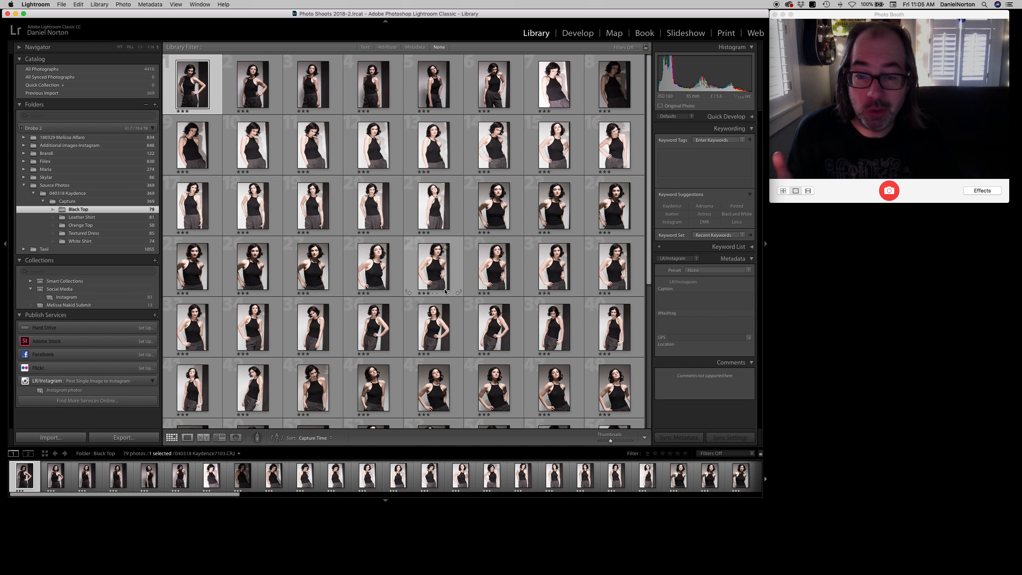
left_click(389, 48)
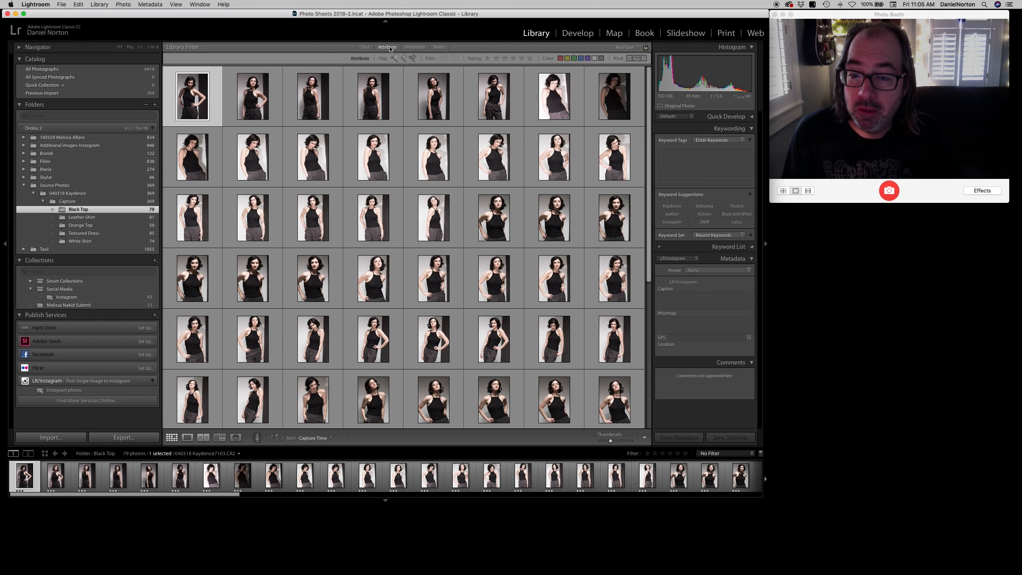
left_click(514, 59)
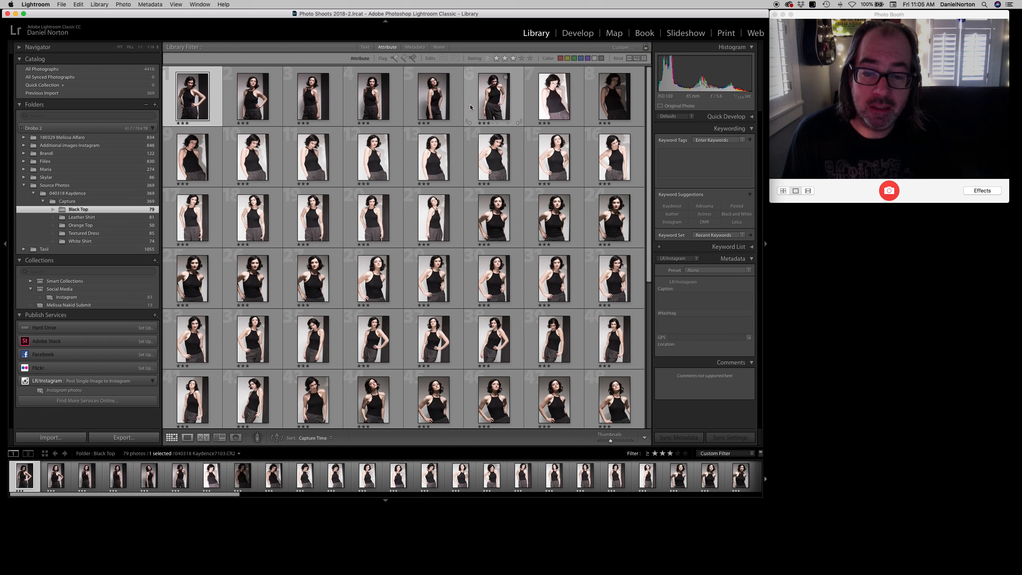
Enlarge the first Black Top photo and rate it two stars, then compare 7104 with 7105 and rate 7104 two stars
double_click(185, 108)
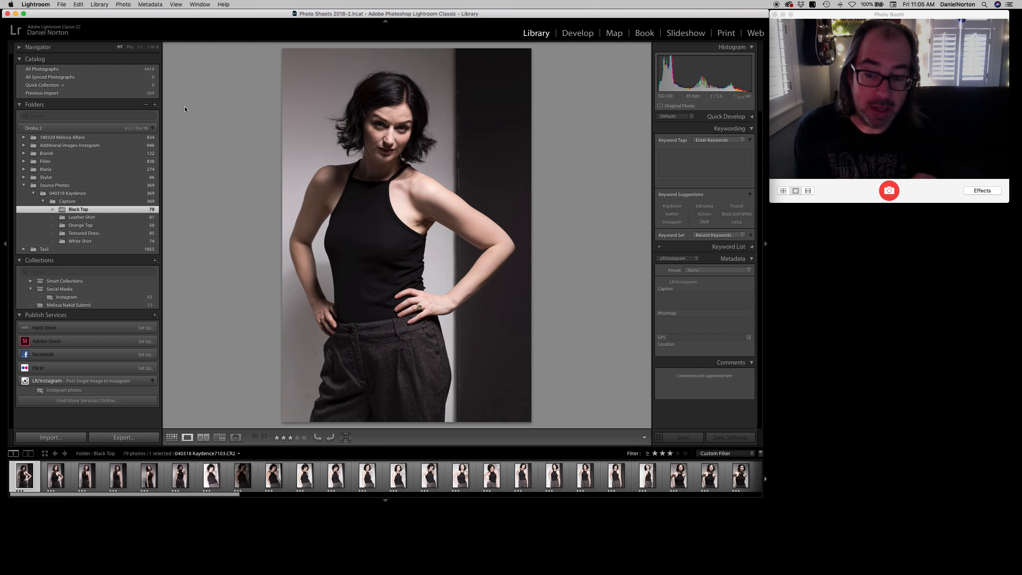
key("2")
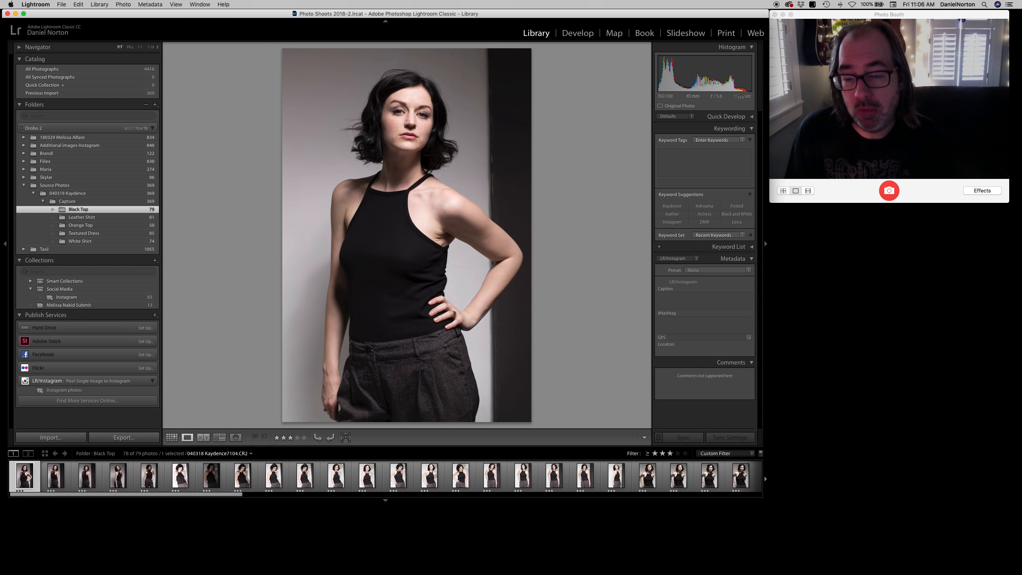
key("Right")
key("Left")
key("Right")
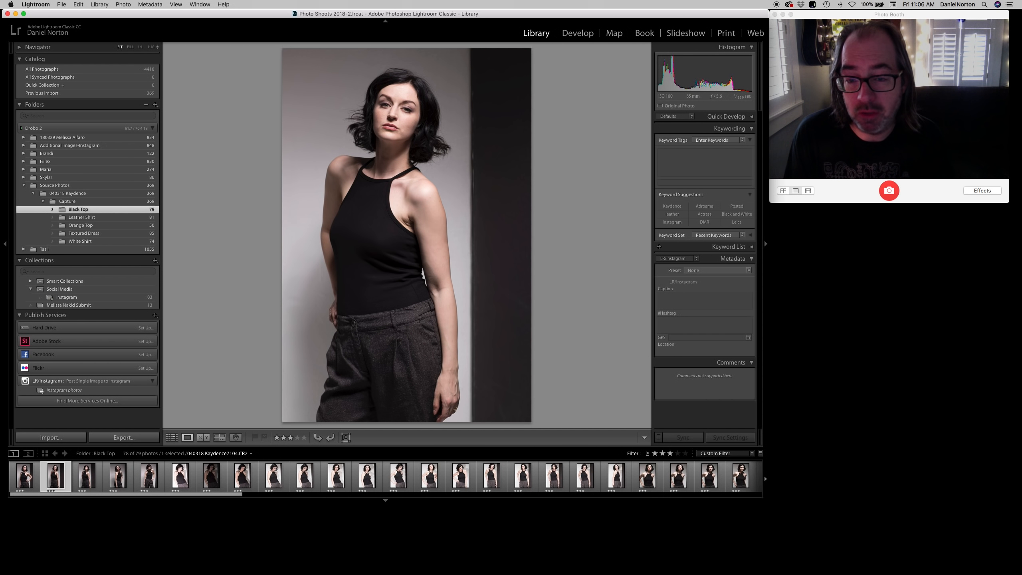
key("Left")
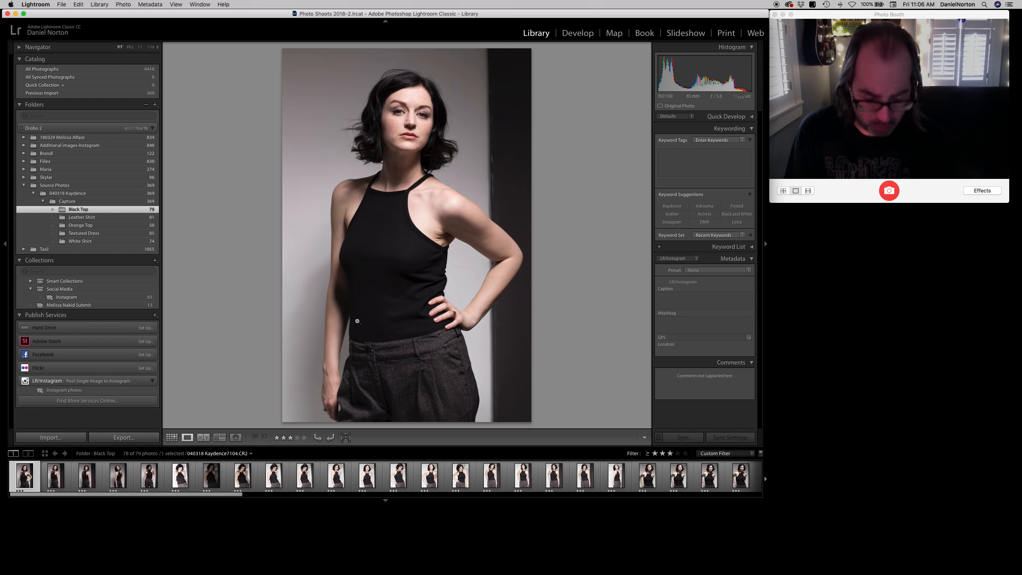
key("2")
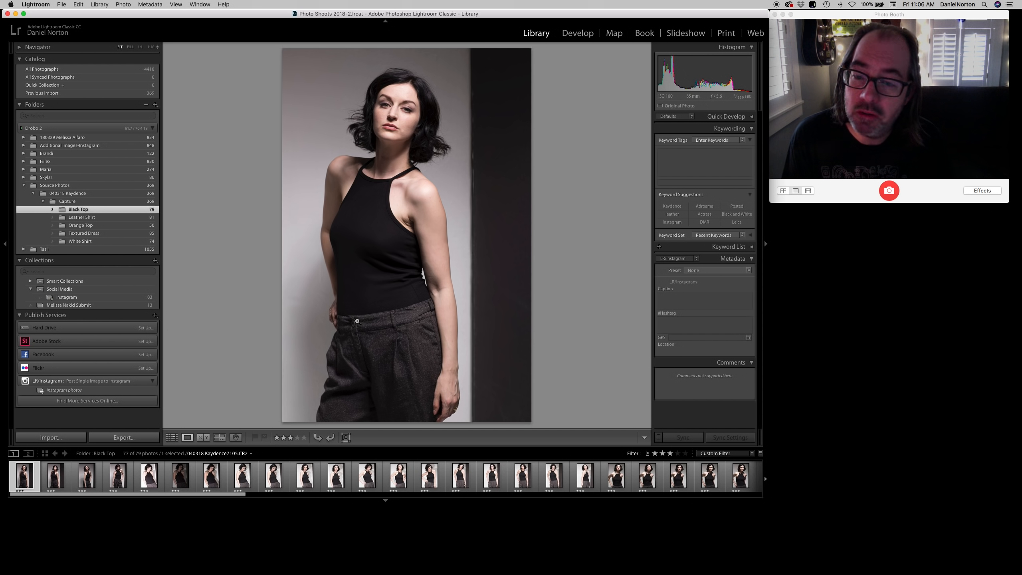
Keep photos 7105, 7108 and 7109 at three stars and rate the others through 7111 two stars
key("Right")
key("2")
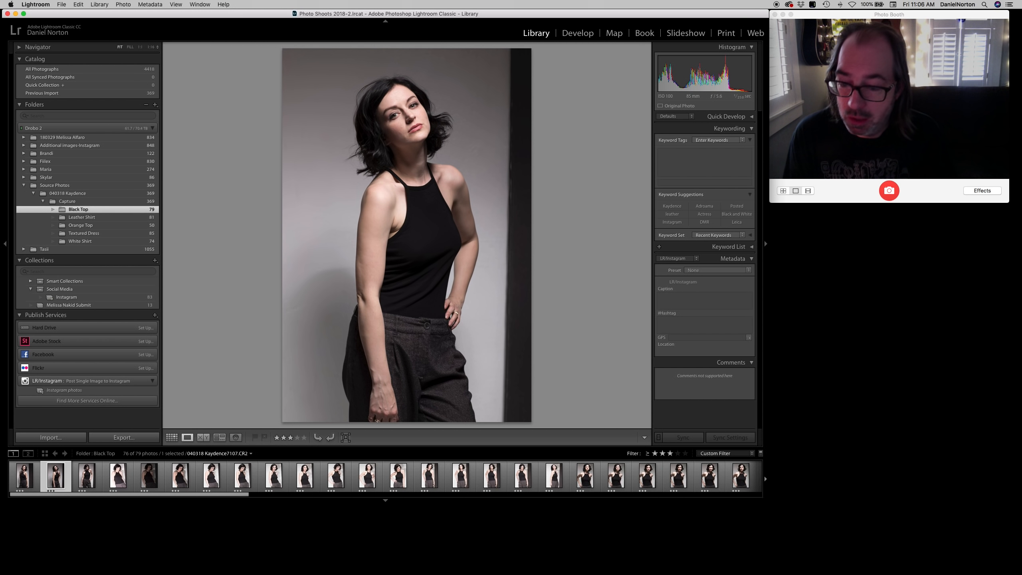
key("2")
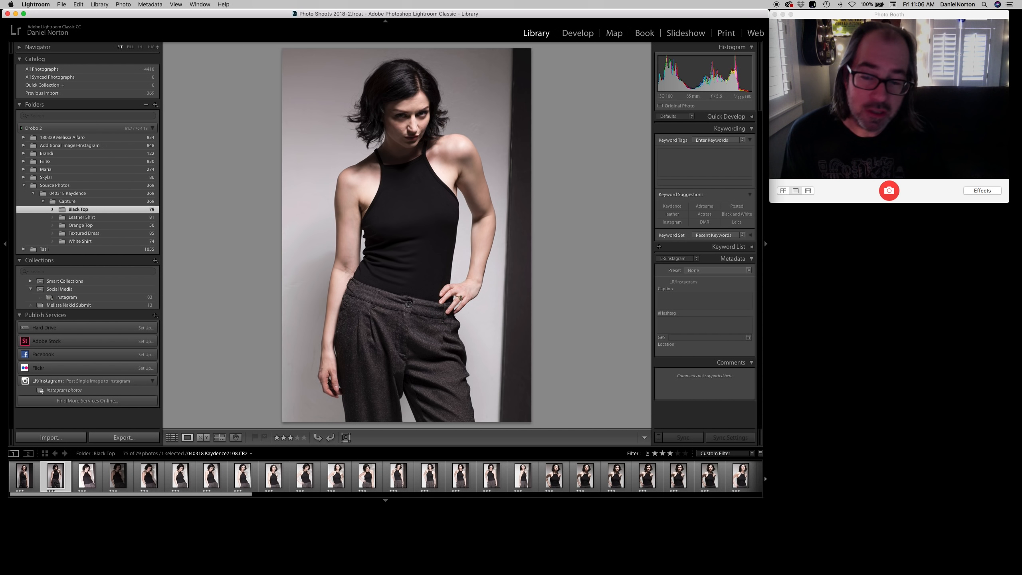
key("Right")
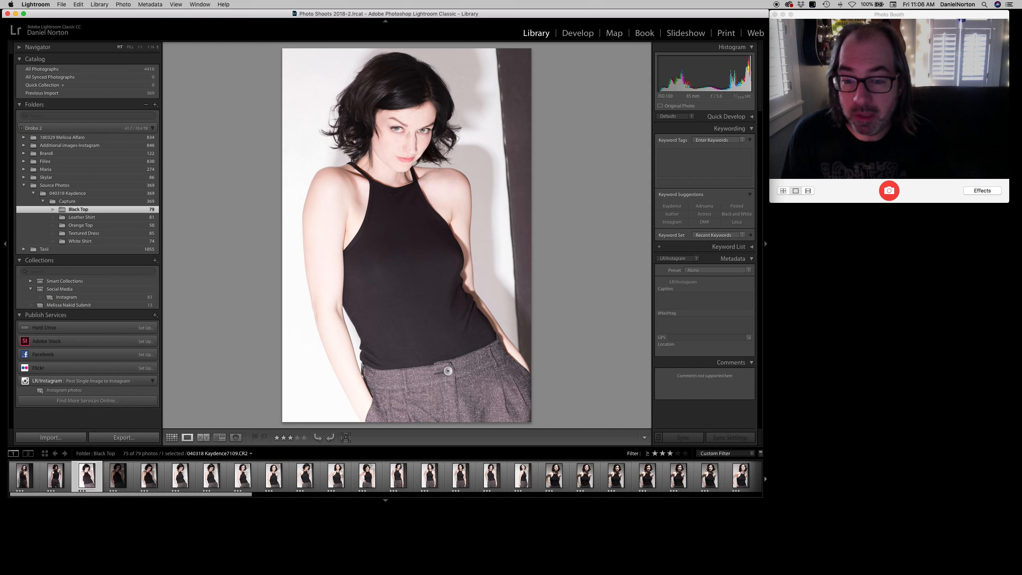
key("Right")
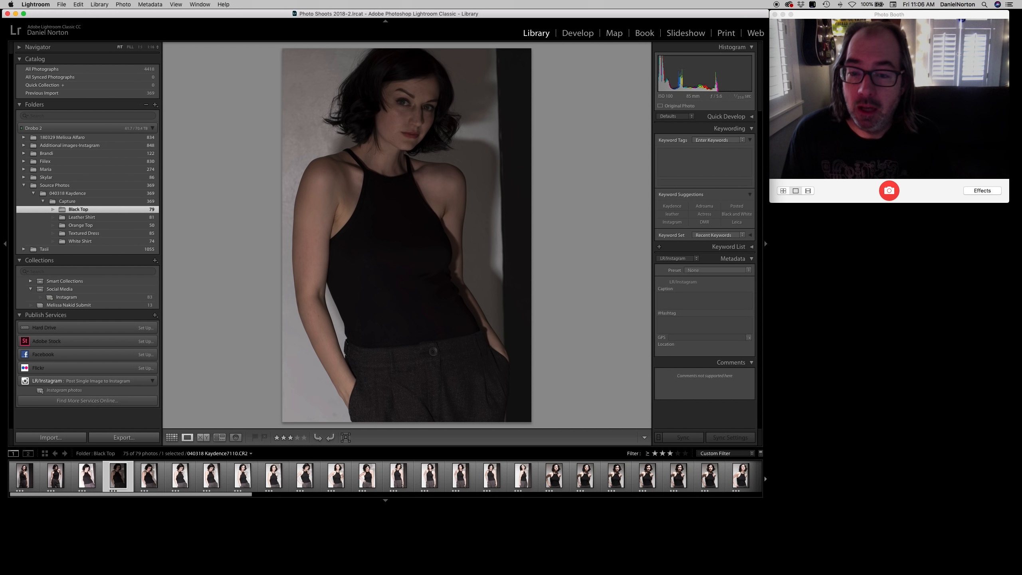
key("2")
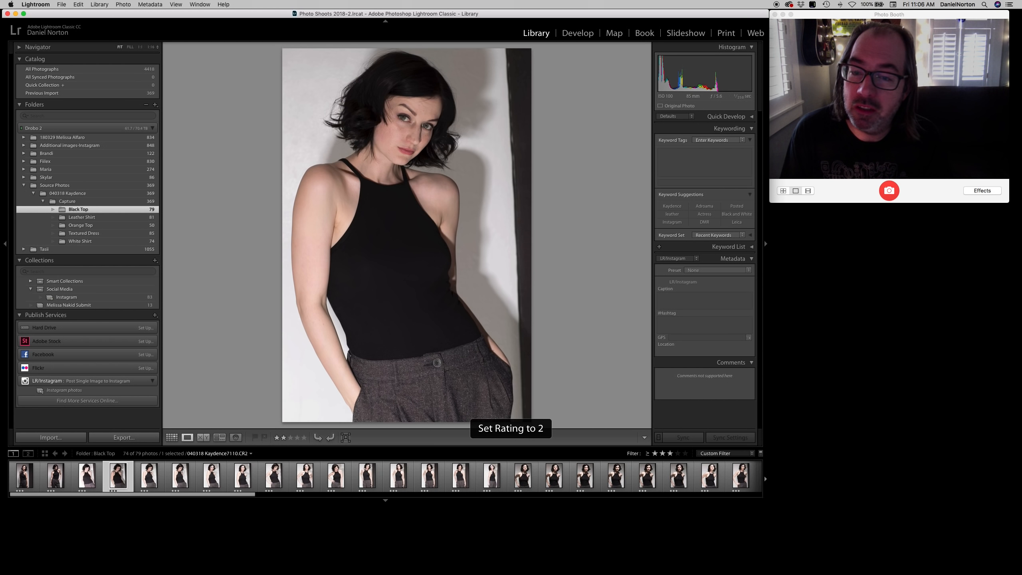
key("2")
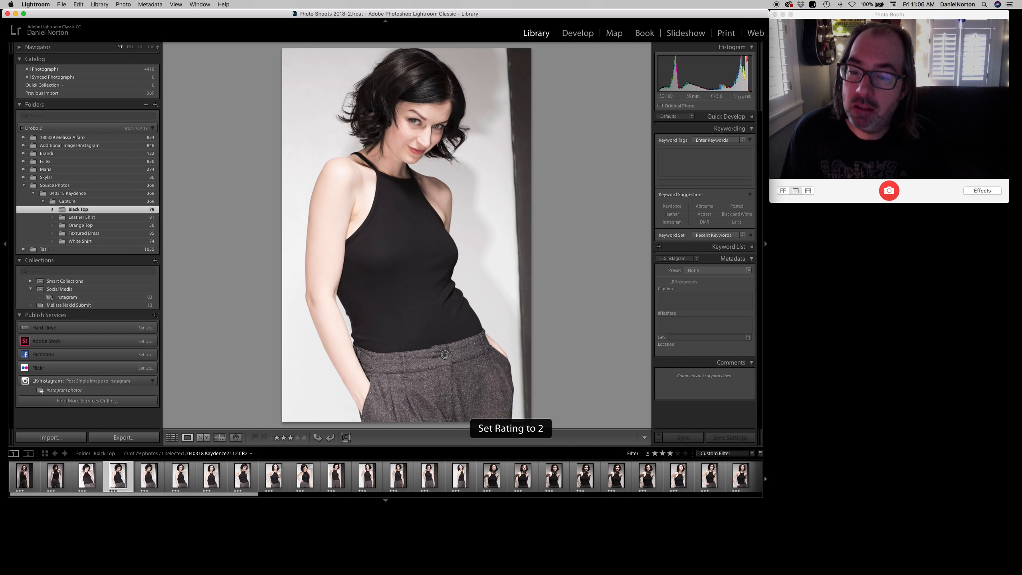
Keep photos 7112 and 7113, compare 7114 with 7115, and rate 7114 two stars
key("Right")
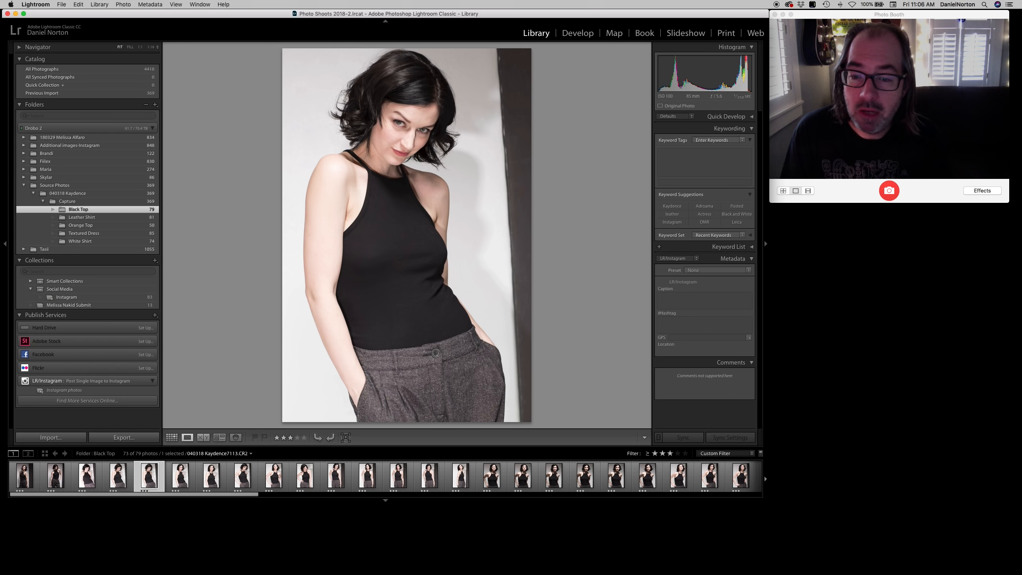
key("Right")
key("Right")
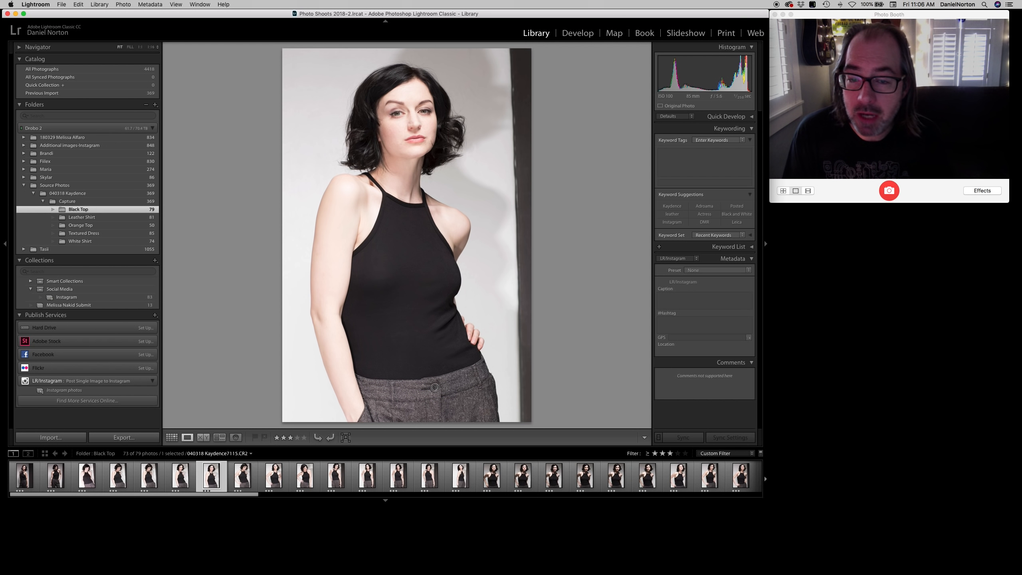
key("Left")
key("Right")
key("Left")
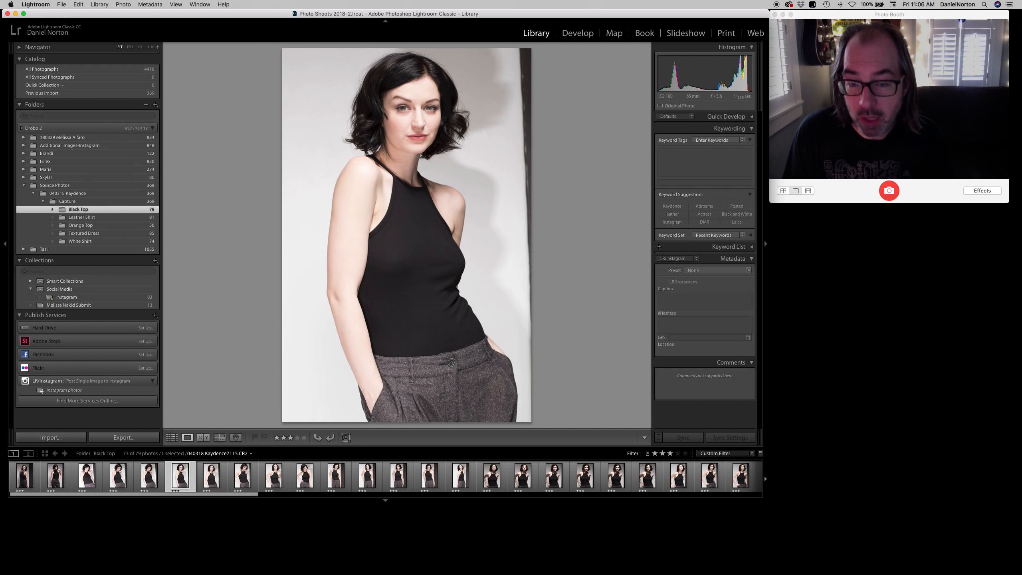
key("3")
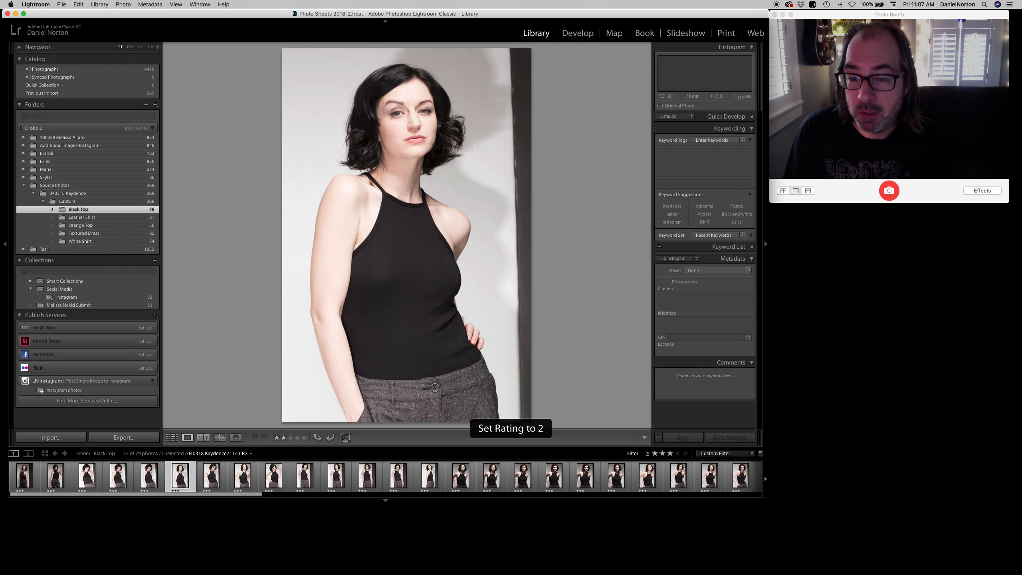
Keep the photos from 7115 up to 7118 at three stars and rate 7118 two stars
key("Right")
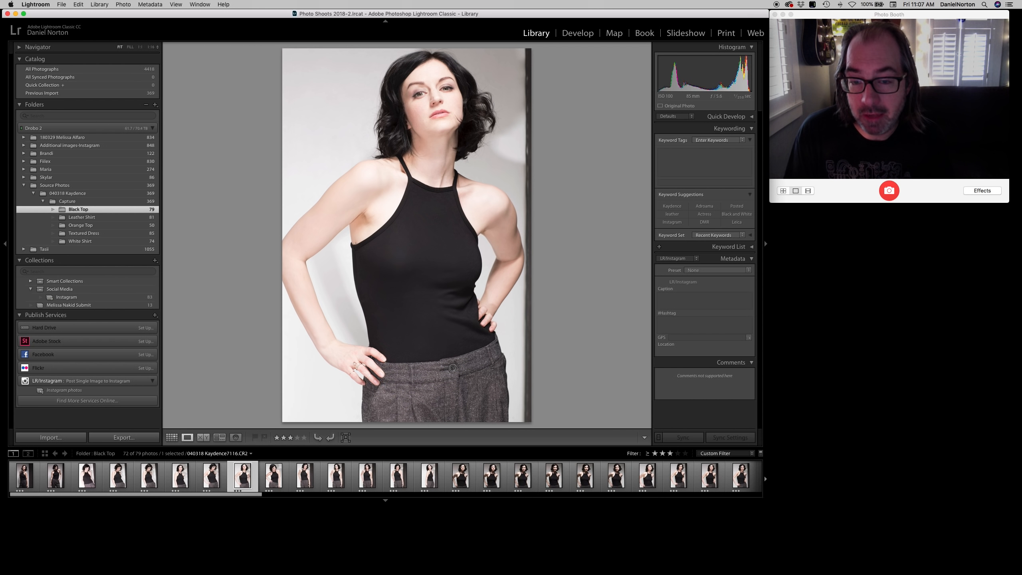
key("Right")
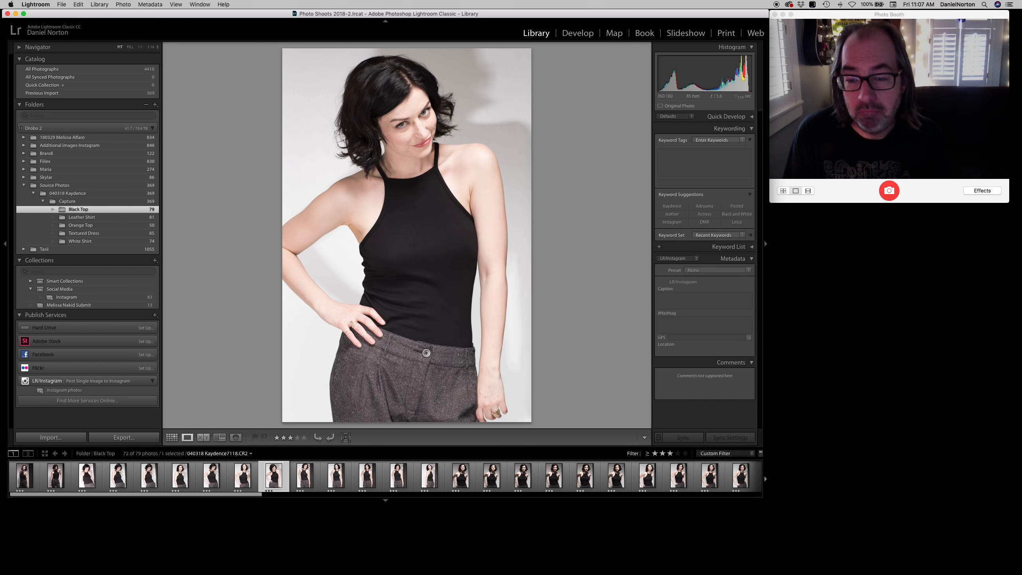
key("2")
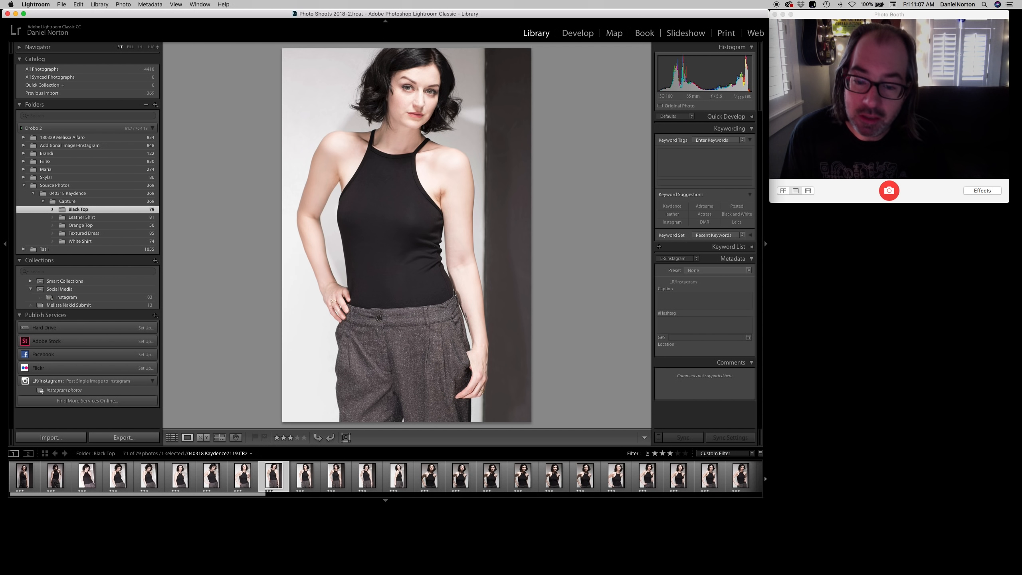
Rate photo 7119 two stars, then compare 7120 with 7121 and rate 7120 two stars
key("2")
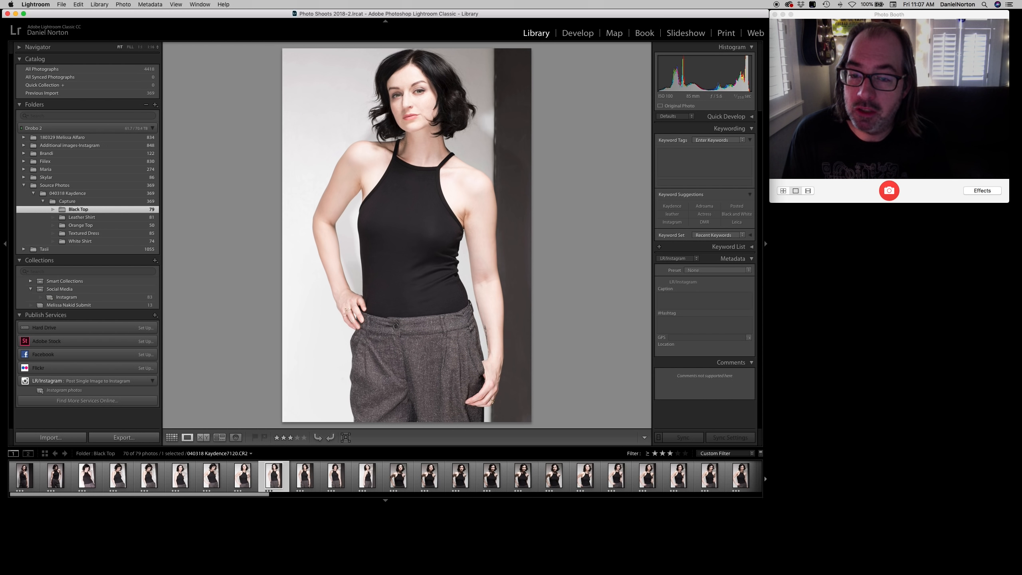
key("Right")
key("Left")
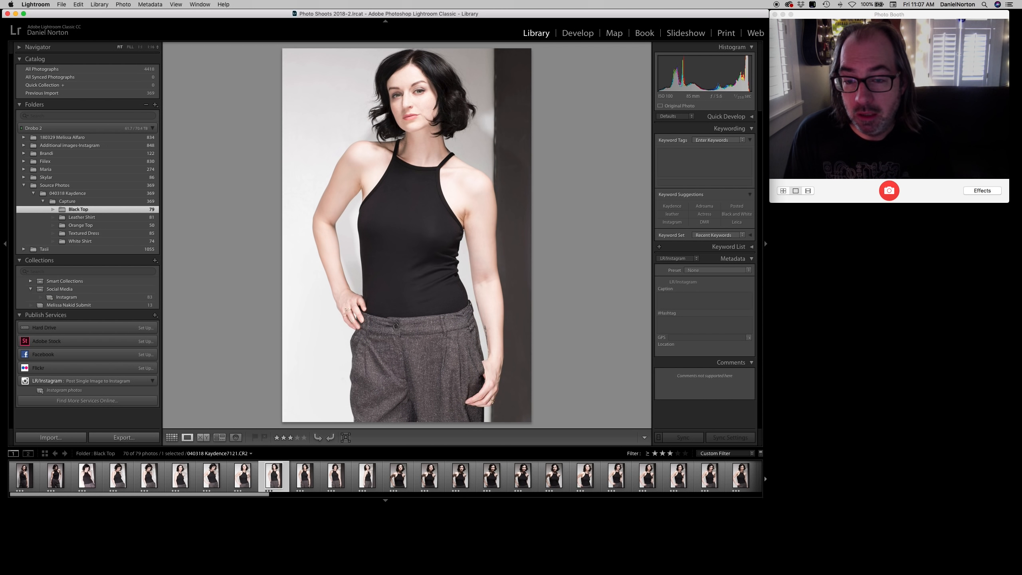
key("Right")
key("Left")
key("Right")
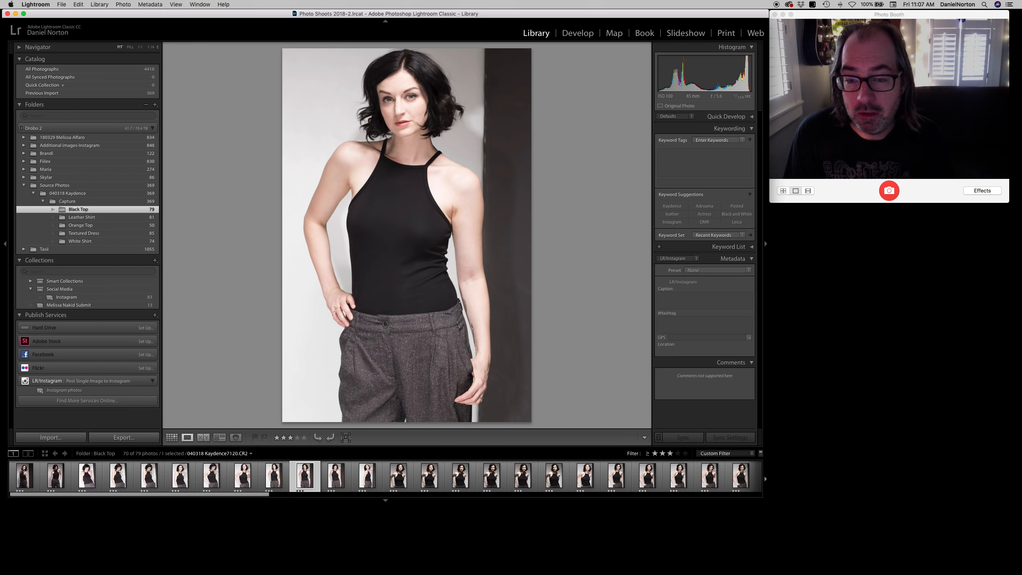
key("Left")
key("Right")
key("Left")
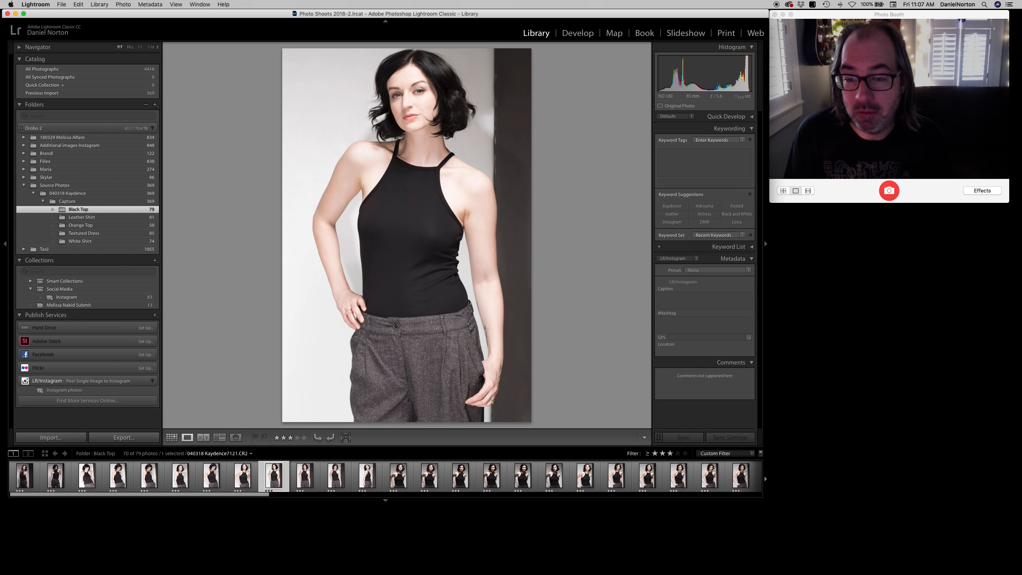
key("2")
Keep photos 7121 and 7122 at three stars and rate 7123 two stars
key("Right")
key("Right")
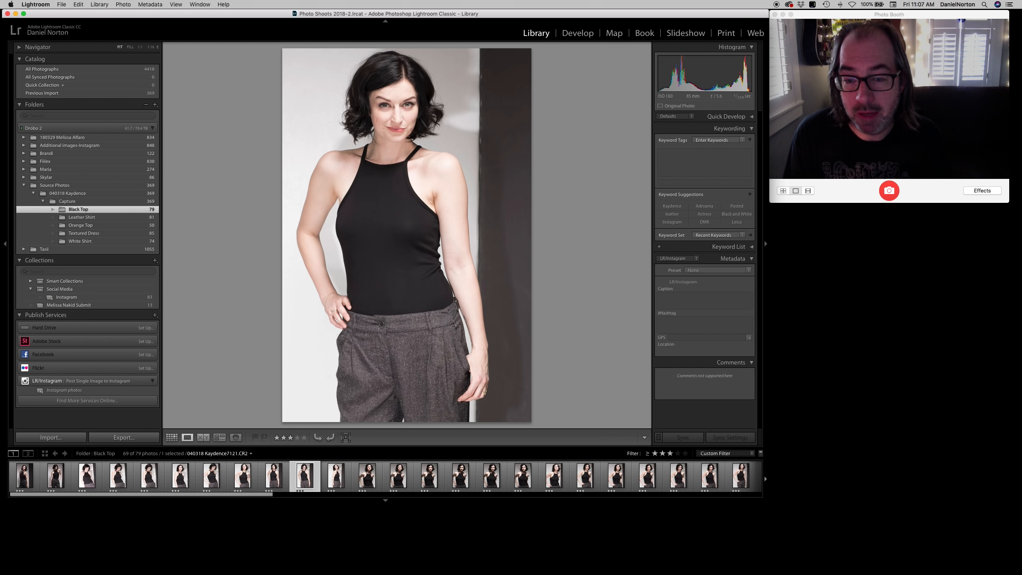
key("Right")
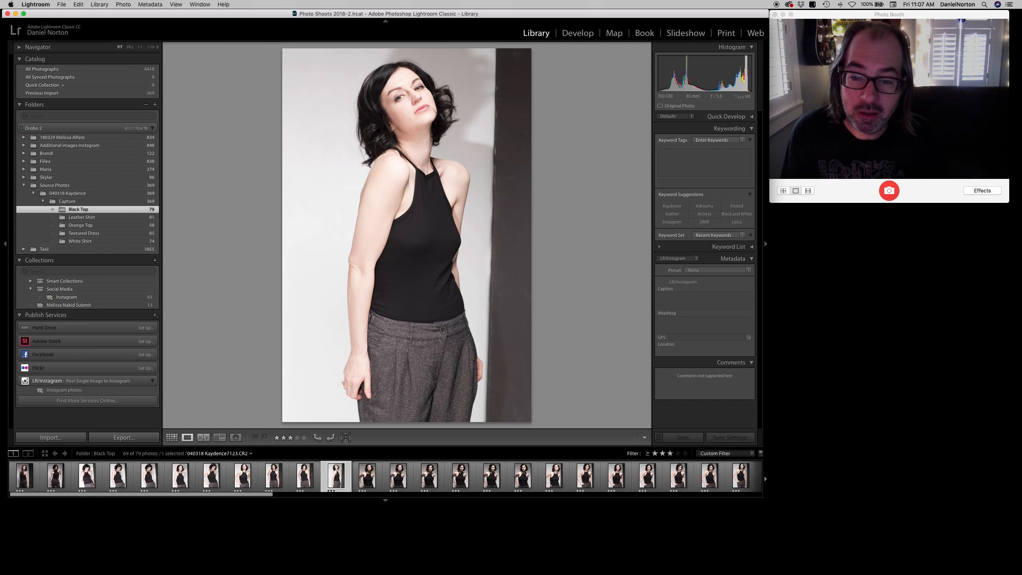
key("Right")
key("Left")
key("2")
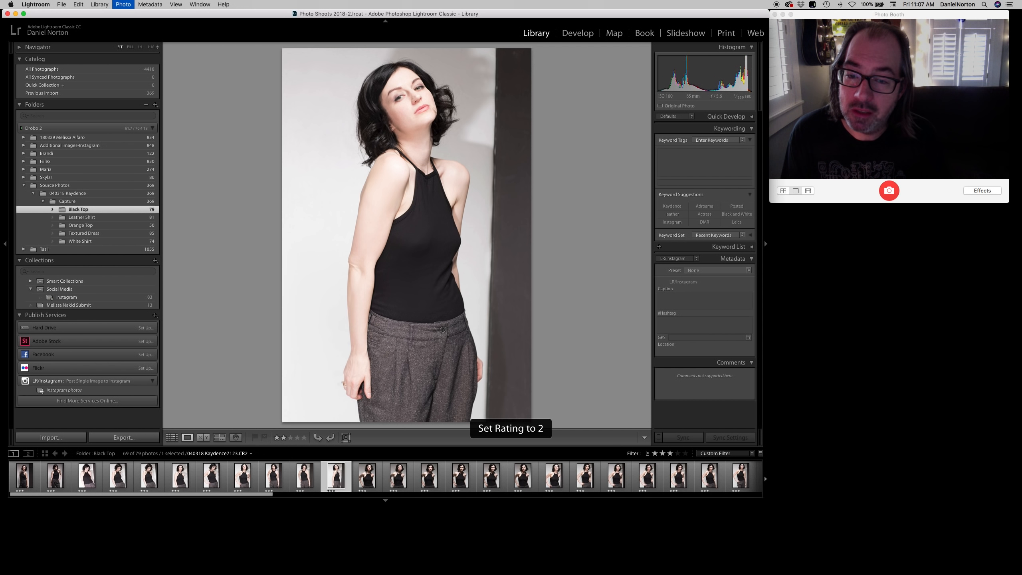
Compare photo 7124 with 7125 several times, keep 7124 at three stars, and rate 7125 two stars
key("Right")
key("Right")
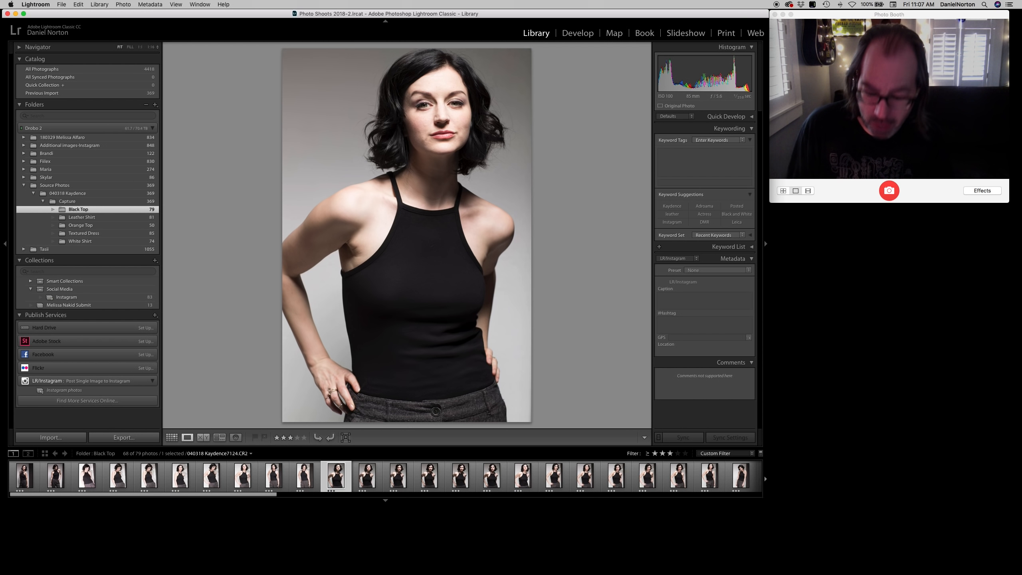
key("Right")
key("Left")
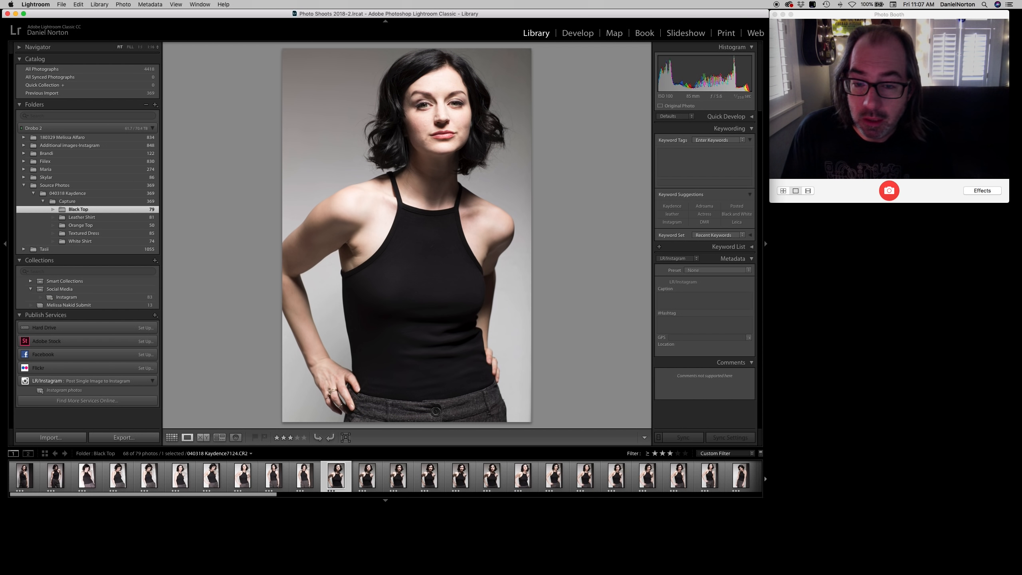
key("Right")
key("Left")
key("Right")
key("Right")
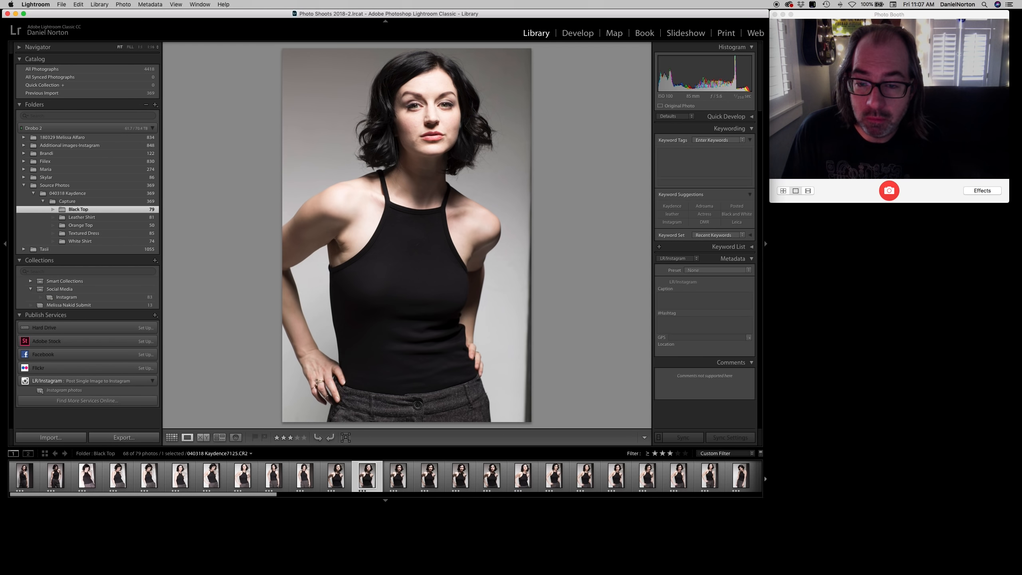
key("Left")
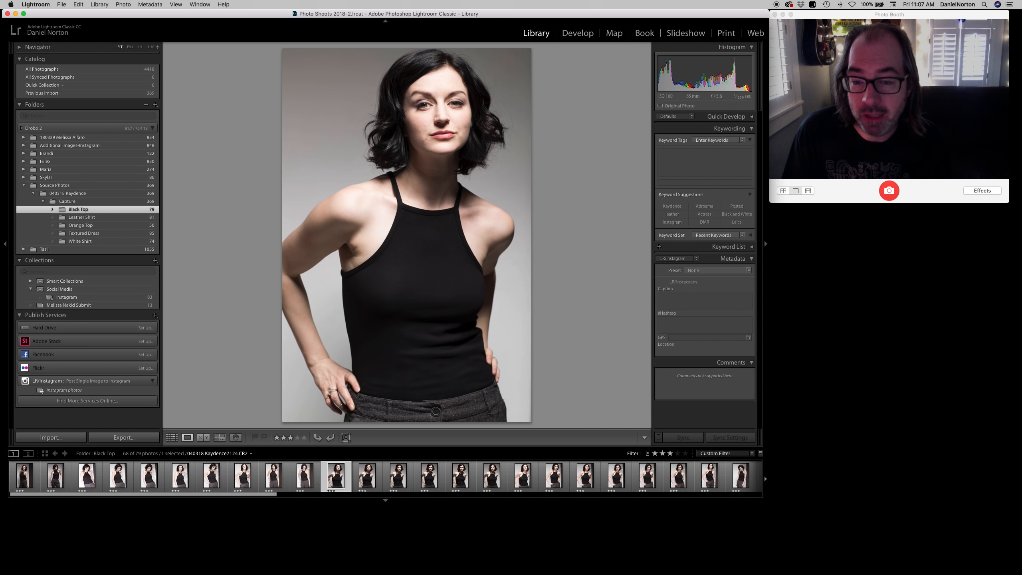
key("Right")
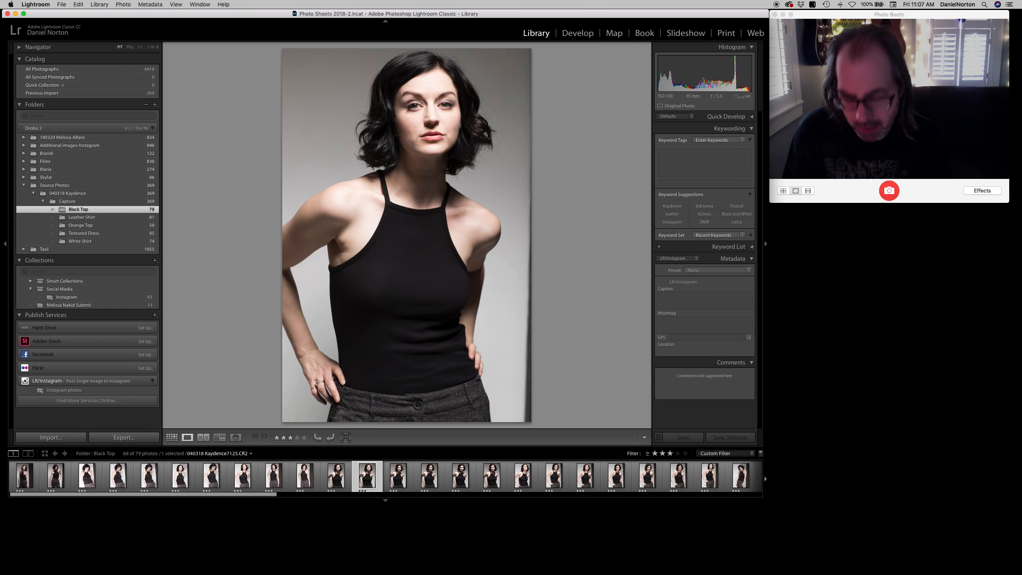
key("Left")
key("Left")
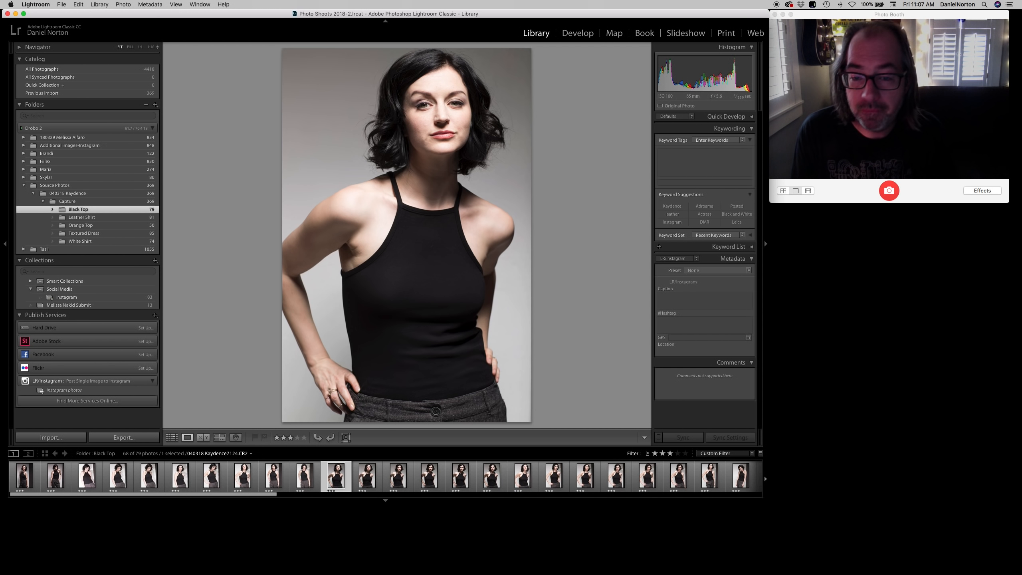
key("Left")
key("Right")
key("Right")
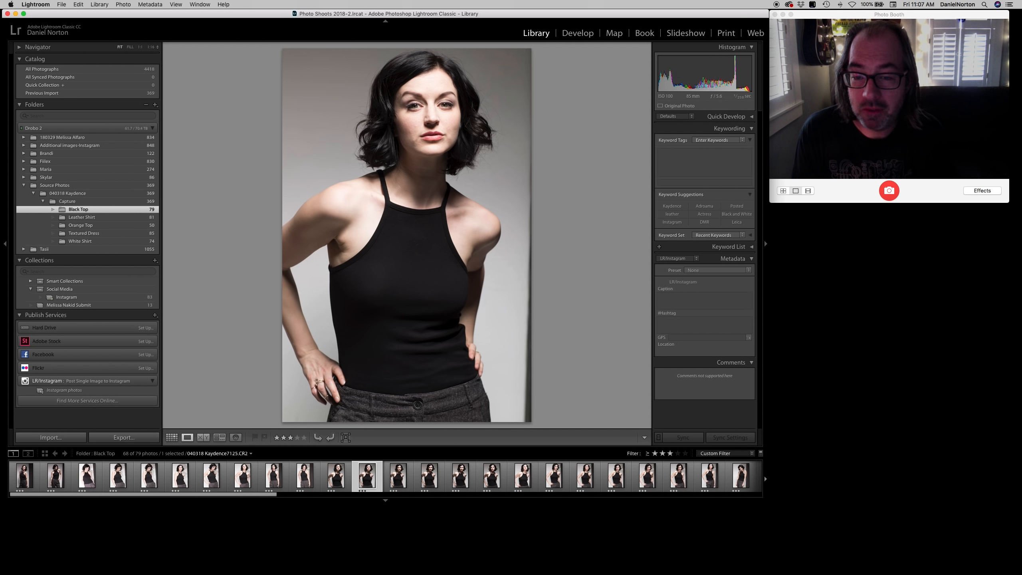
key("Left")
key("Right")
key("2")
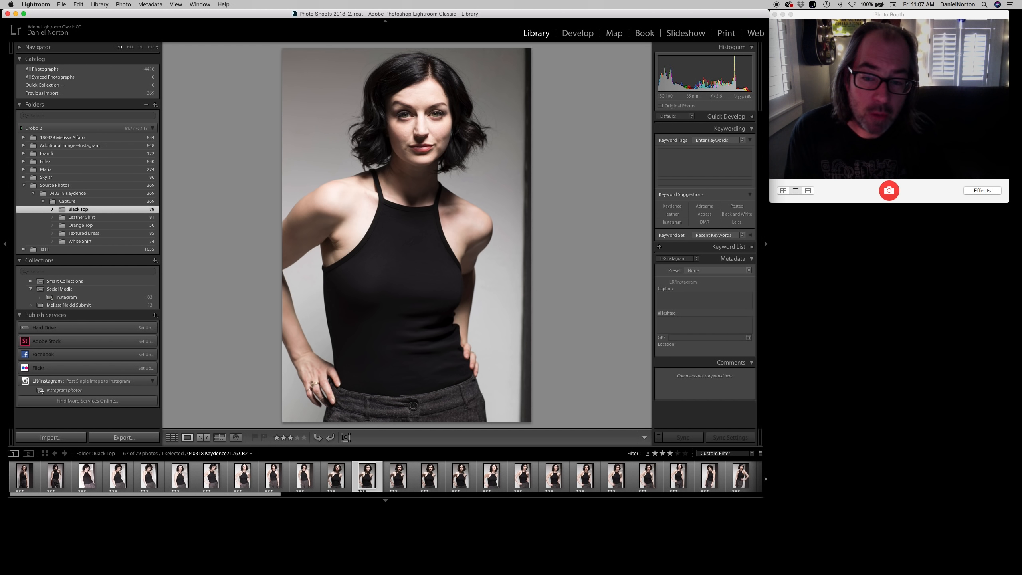
Rate the similar photos from 7126 through 7130 two stars
key("3")
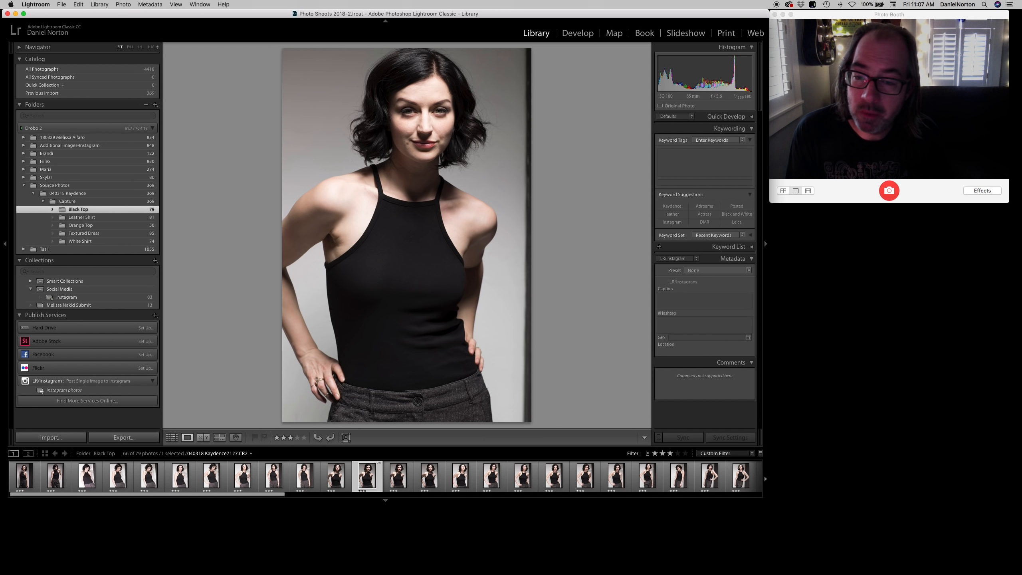
key("2")
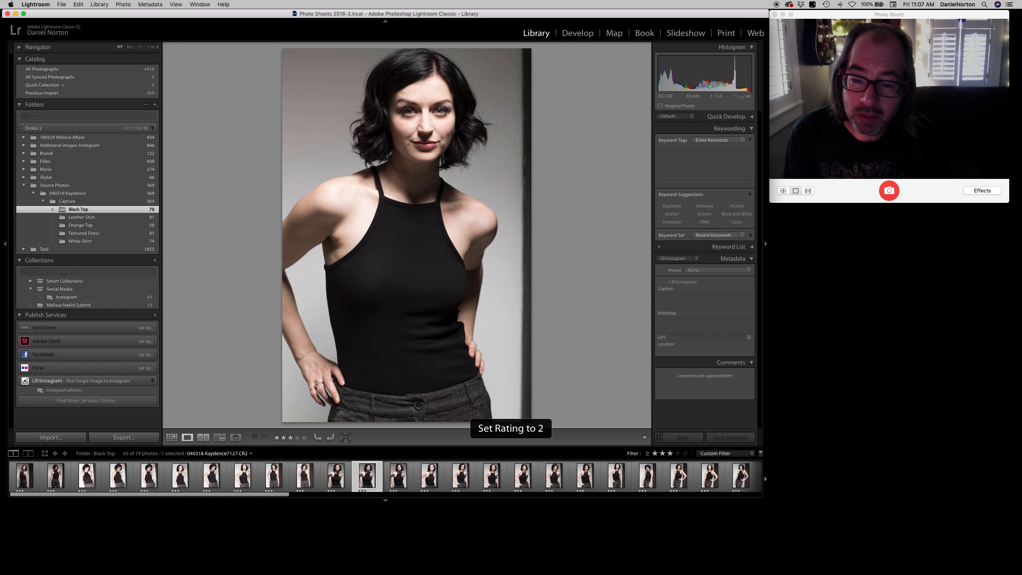
key("2")
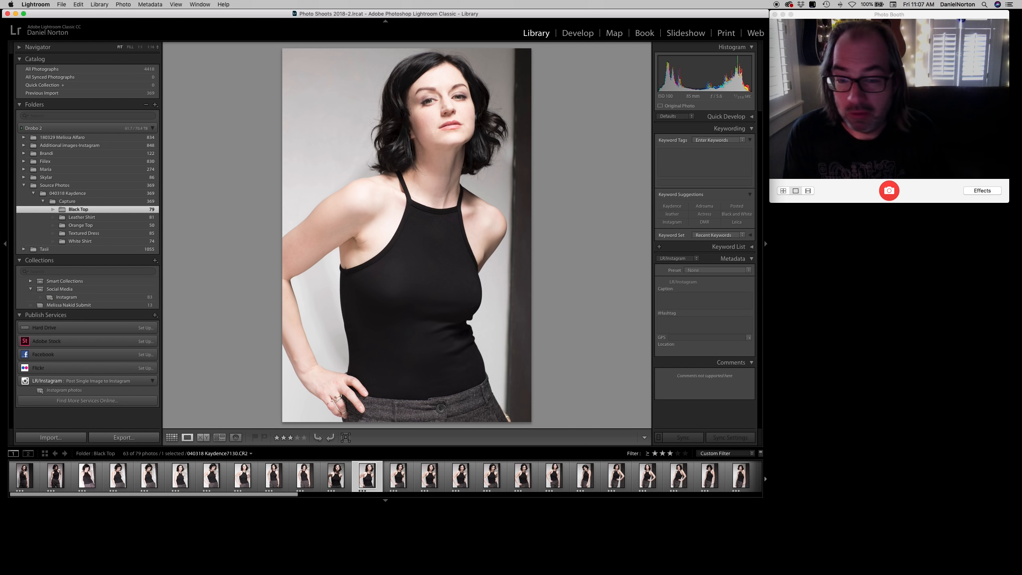
key("2")
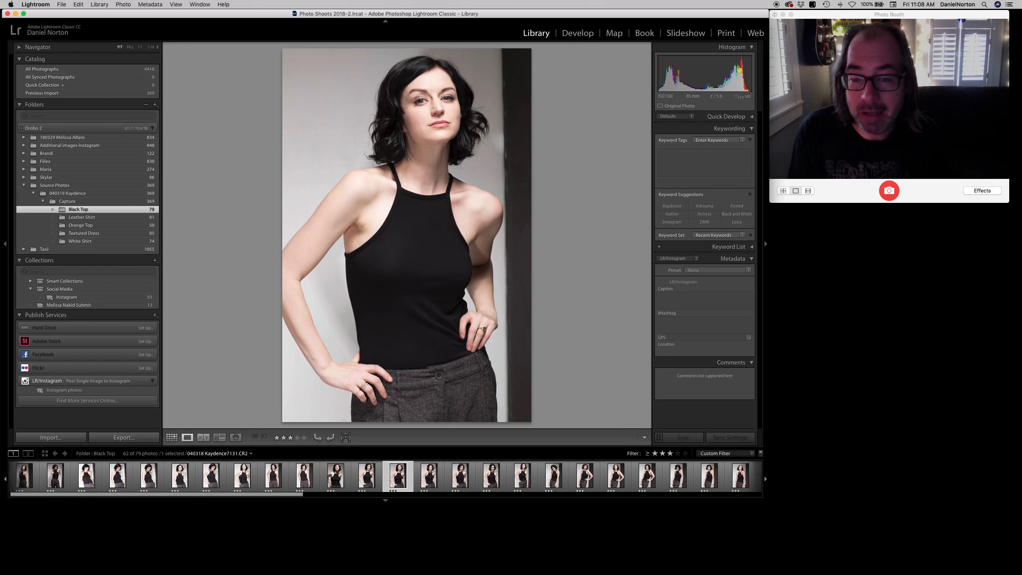
Compare photo 7131 with 7132, then rate 7131 and one further photo before 7134 two stars
key("Left")
key("Right")
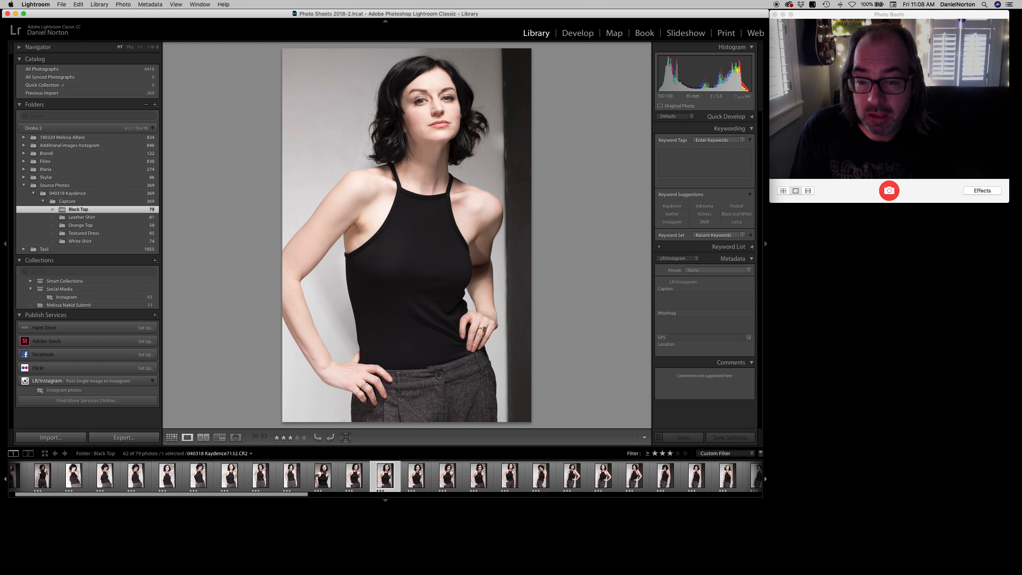
key("Left")
key("Left")
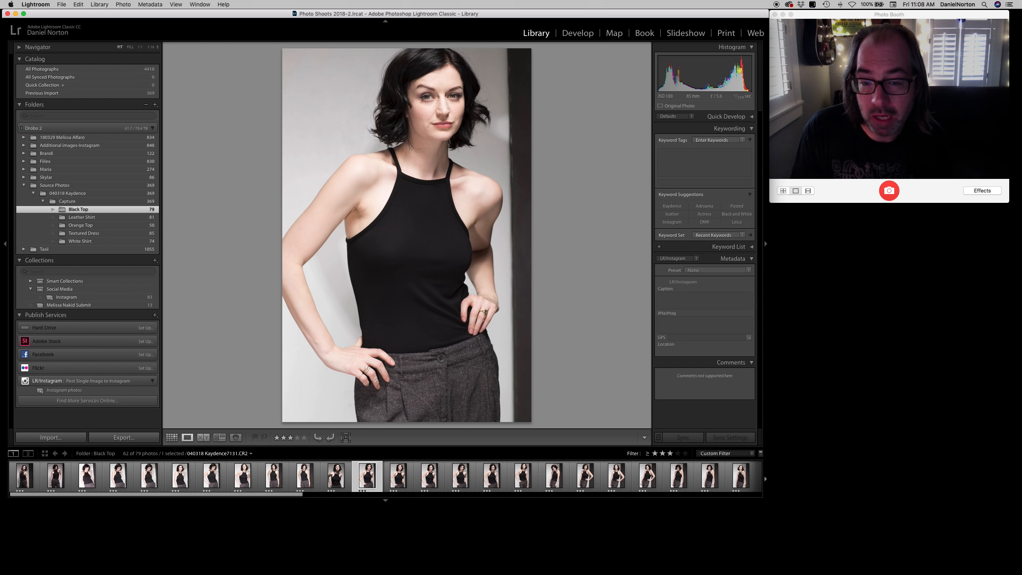
key("2")
key("Left")
key("Right")
key("2")
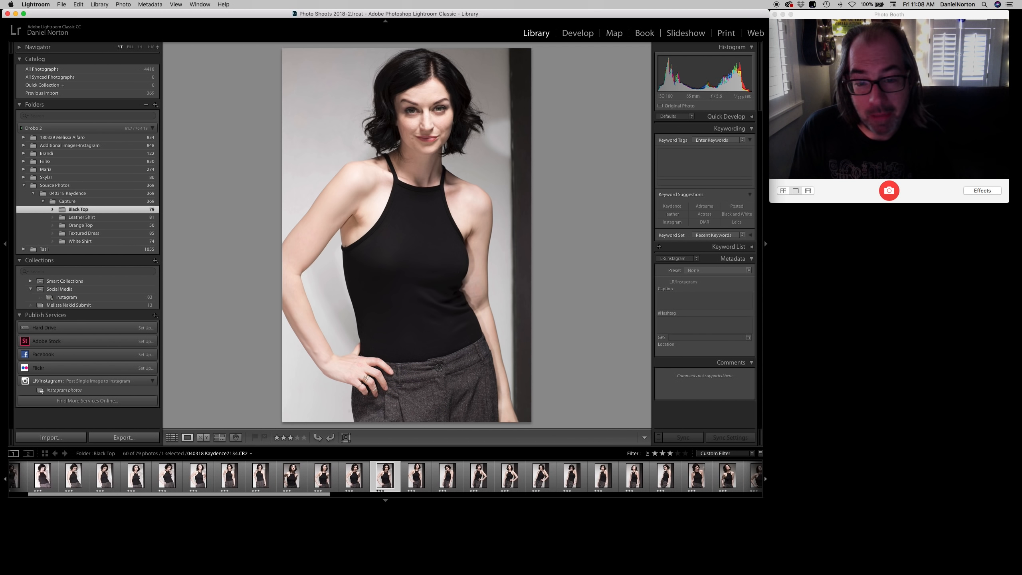
Keep photos 7136 and 7137 at three stars and rate the rejects from 7134 through 7141 two stars
key("2")
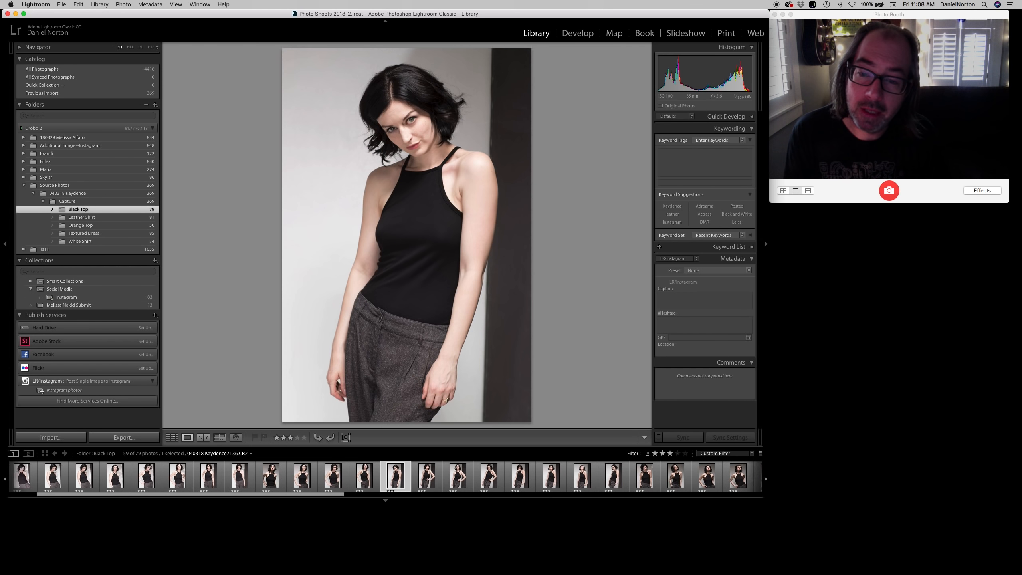
key("Right")
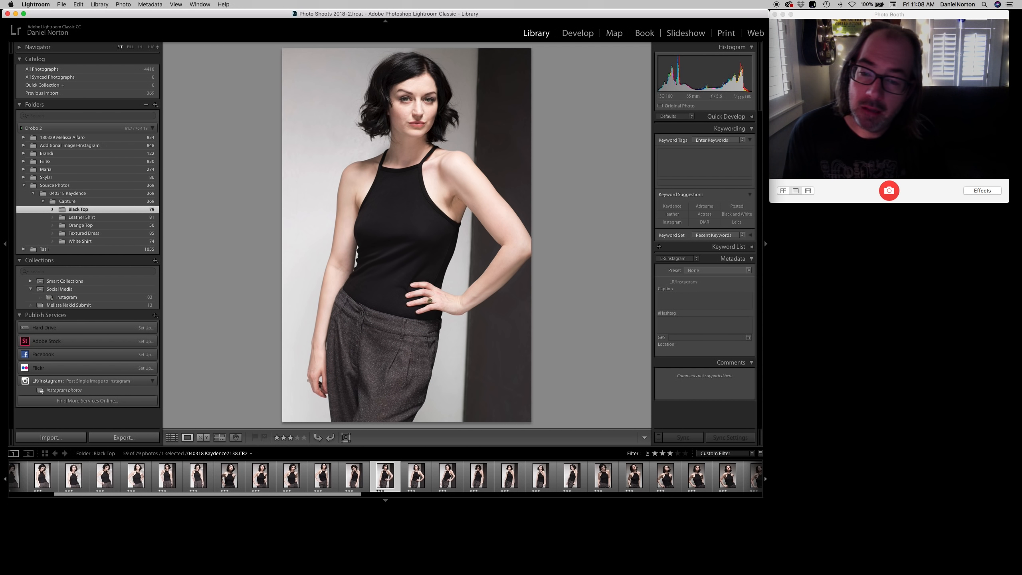
key("Right")
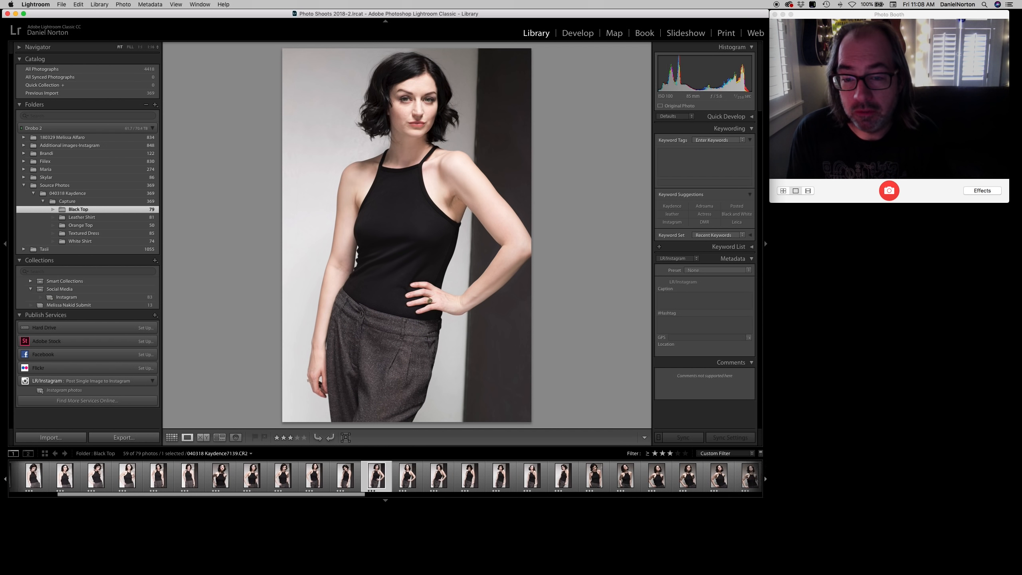
key("2")
key("Right")
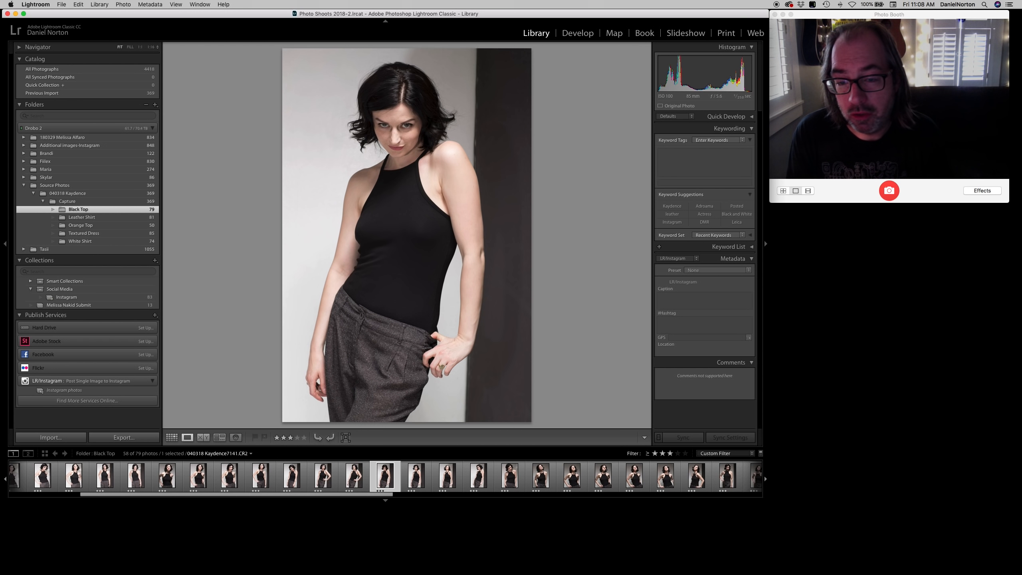
key("Right")
key("2")
key("2")
key("2")
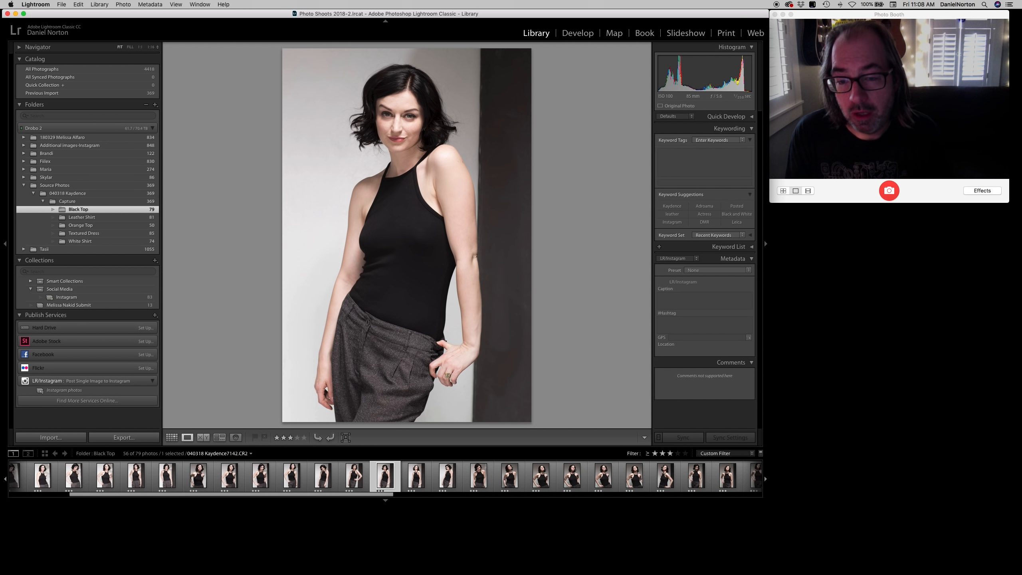
Compare photo 7143 with 7144, and rate 7143 and the other rejects before 7146 two stars
key("Right")
key("Right")
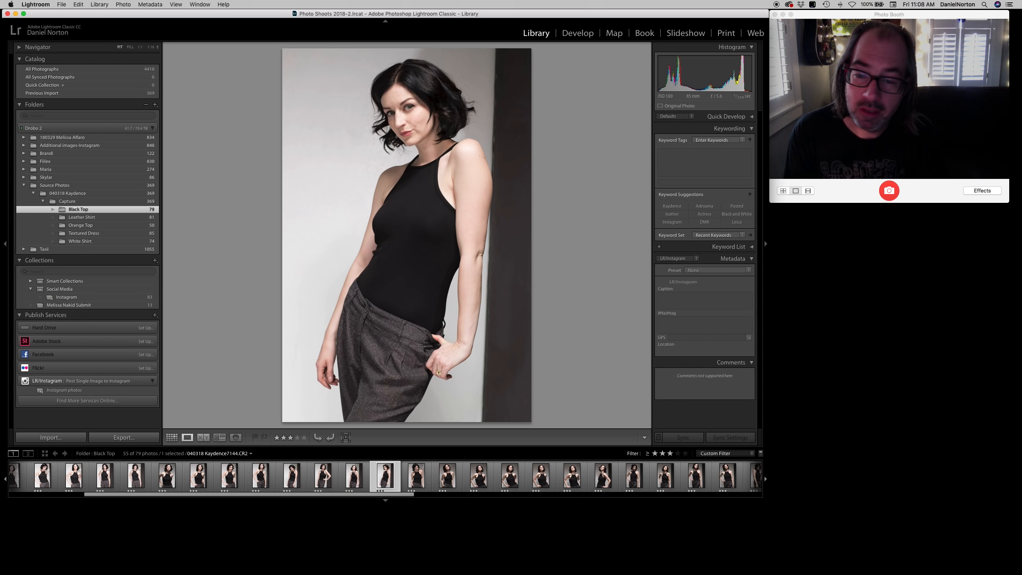
key("Left")
key("2")
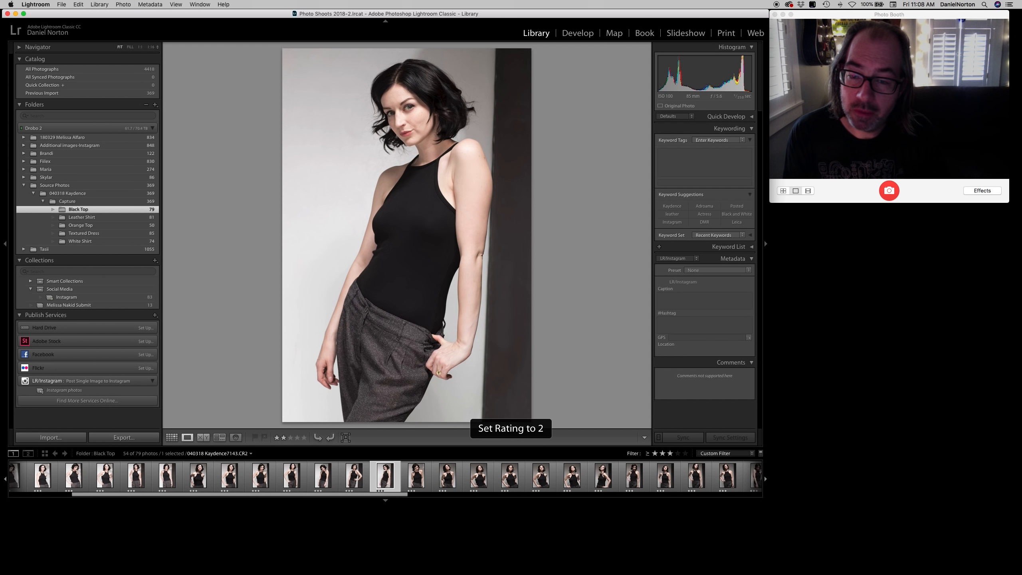
key("Right")
key("2")
key("Right")
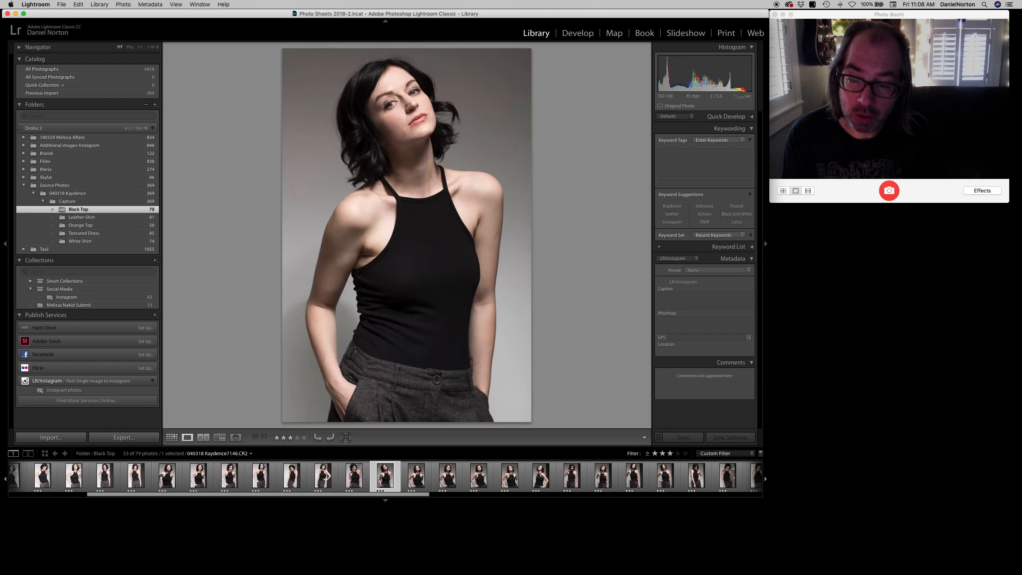
Keep photos 7146 and 7147 at three stars and rate one reject before 7151 two stars
key("Right")
key("Right")
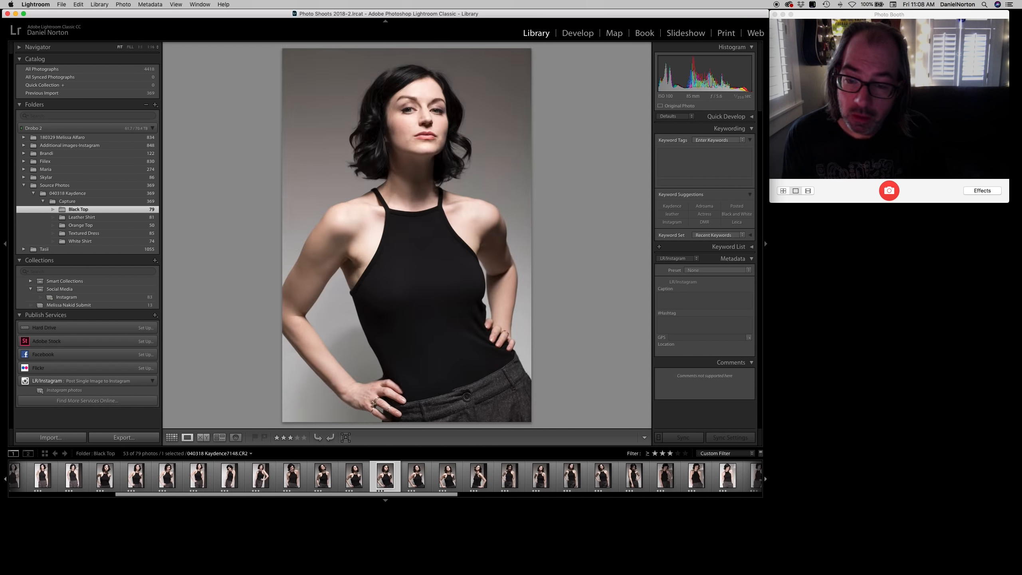
key("Right")
key("Right")
key("2")
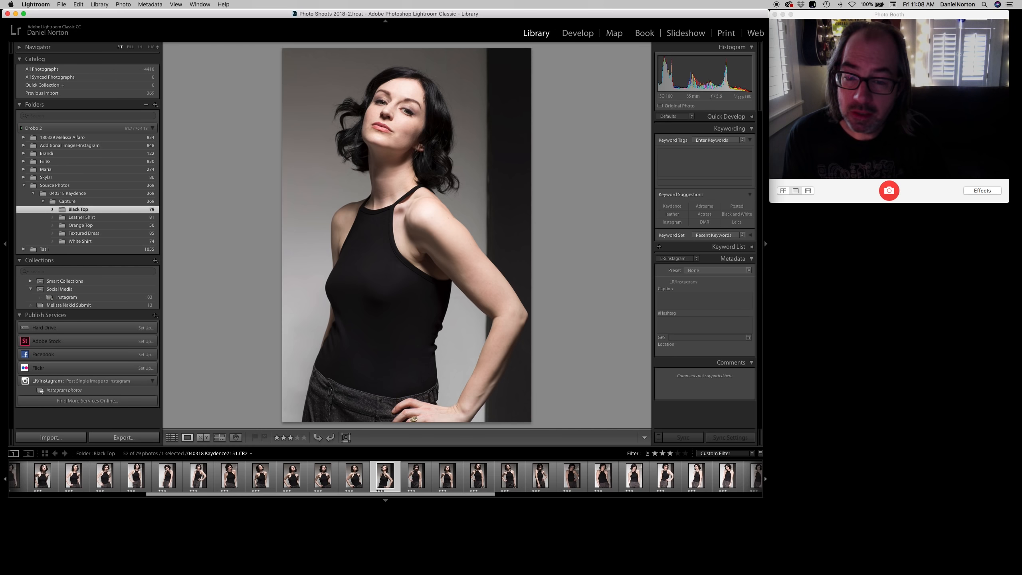
Check photo 7151 against its neighbour, keep it at three stars, and rate 7152 two stars
key("Left")
key("Right")
key("Right")
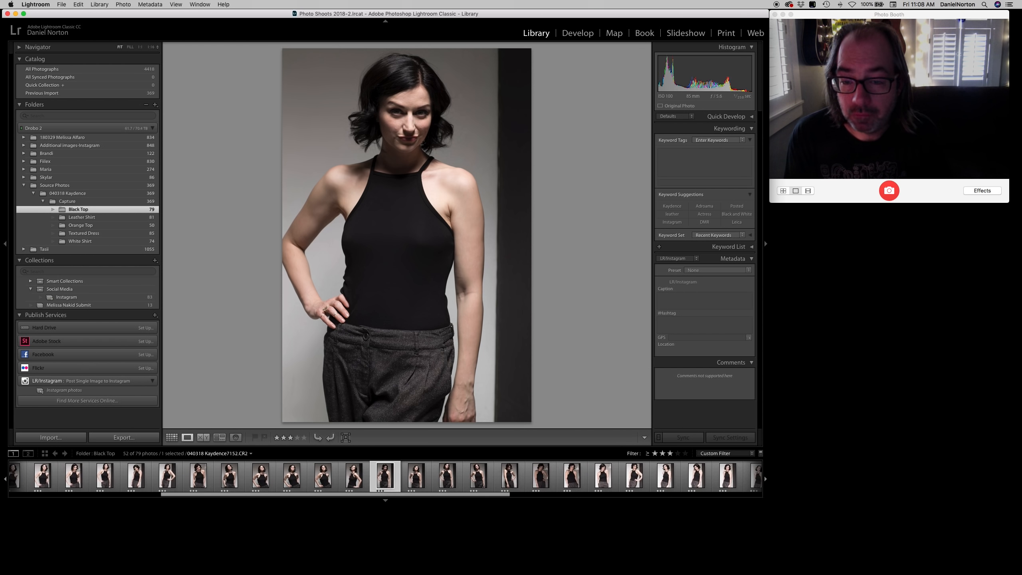
key("2")
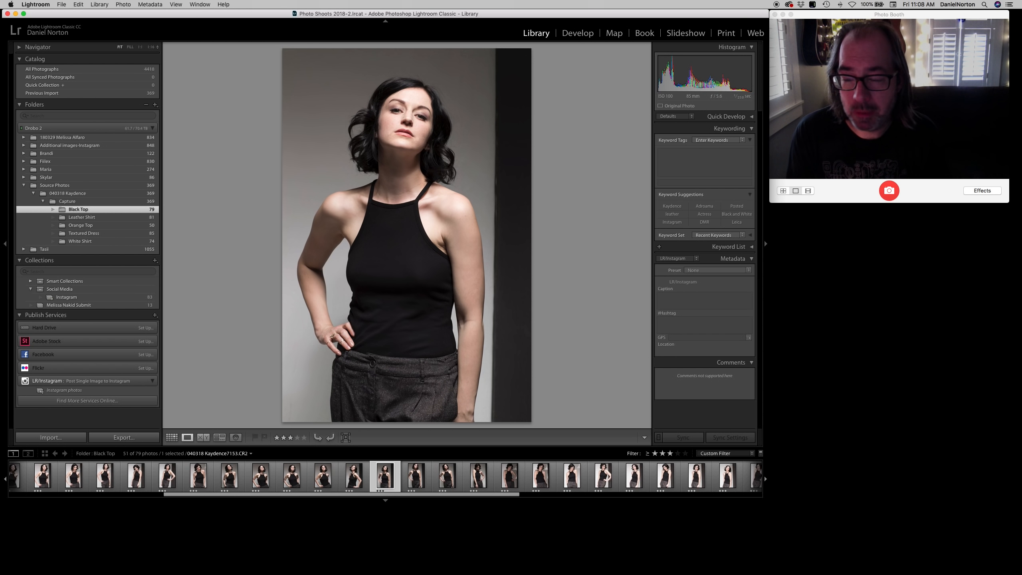
Compare photo 7153 with its neighbour and rate the rejects between it and photo 7160 two stars
key("Right")
key("Left")
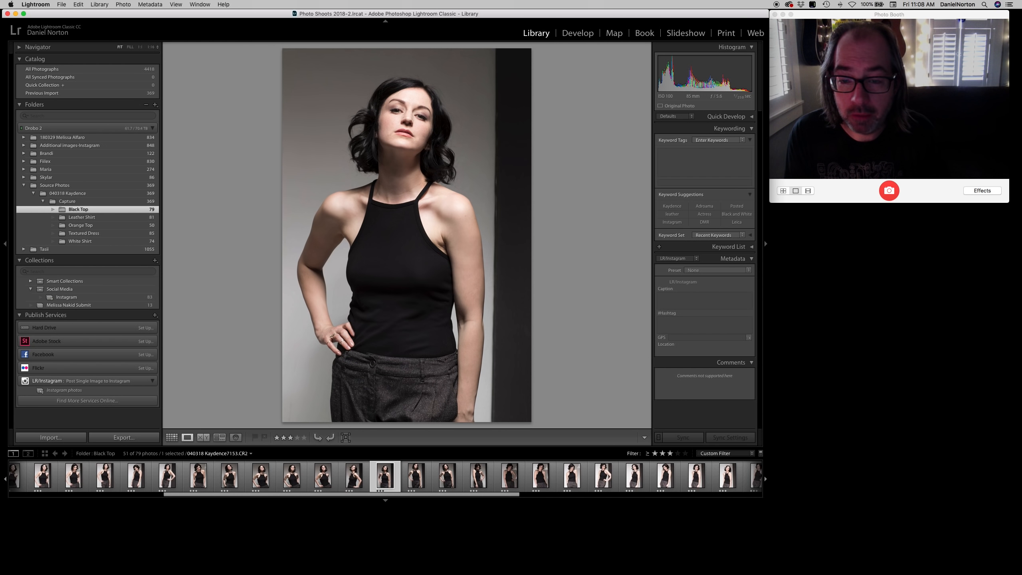
key("Right")
key("Right")
key("2")
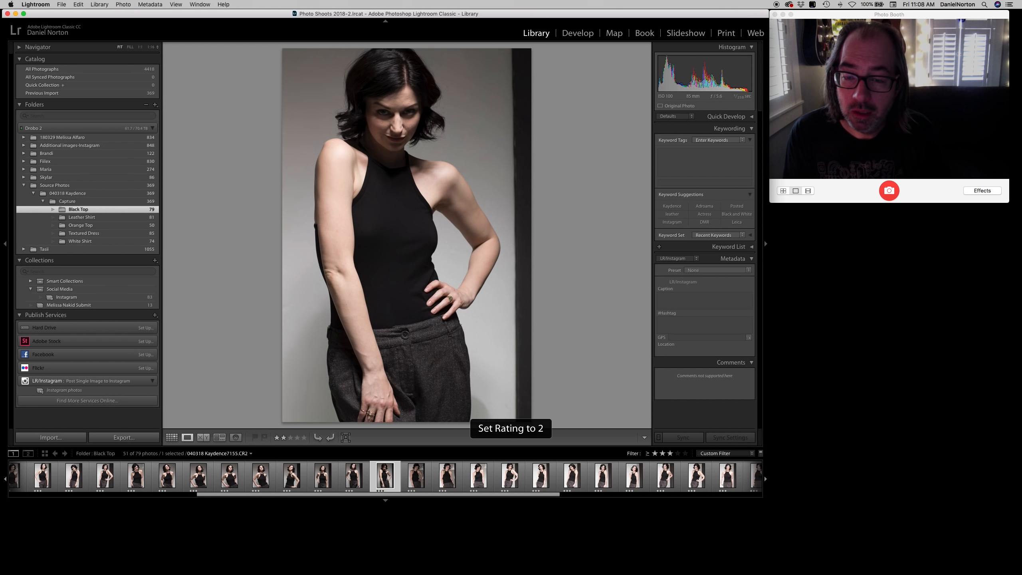
key("2")
key("2")
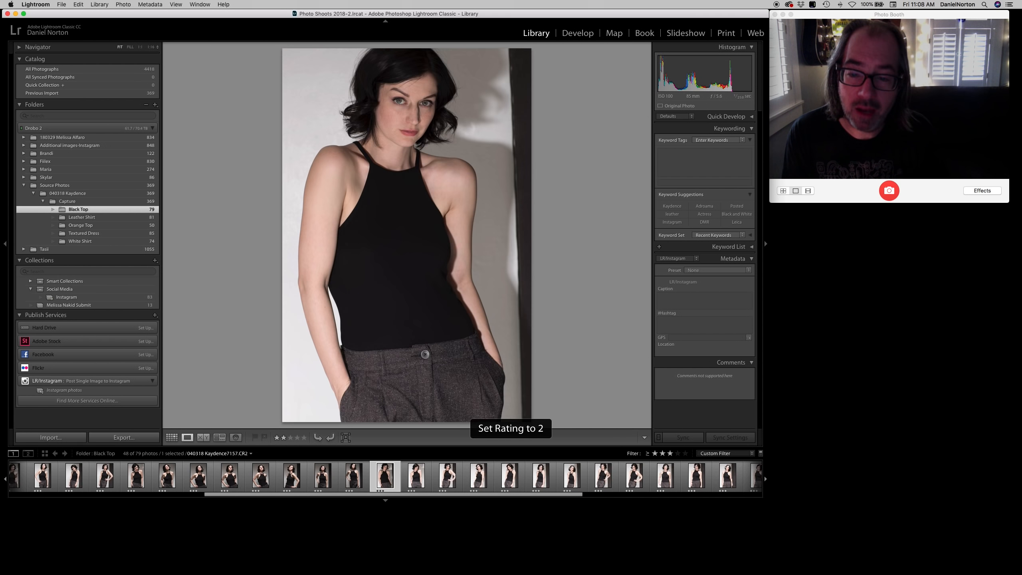
key("2")
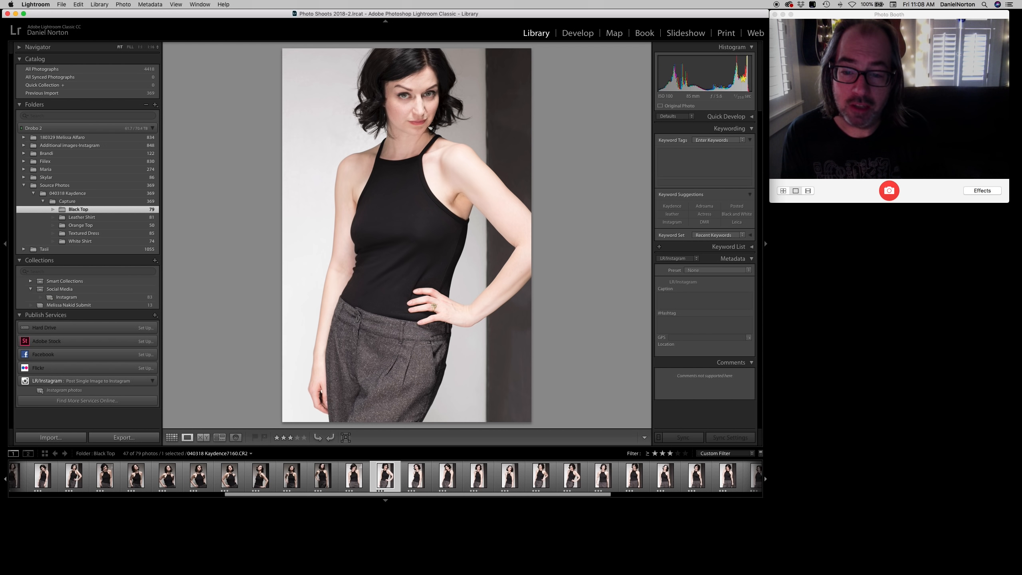
Rate photo 7160 and the other rejects before photo 7165 two stars
key("2")
key("2")
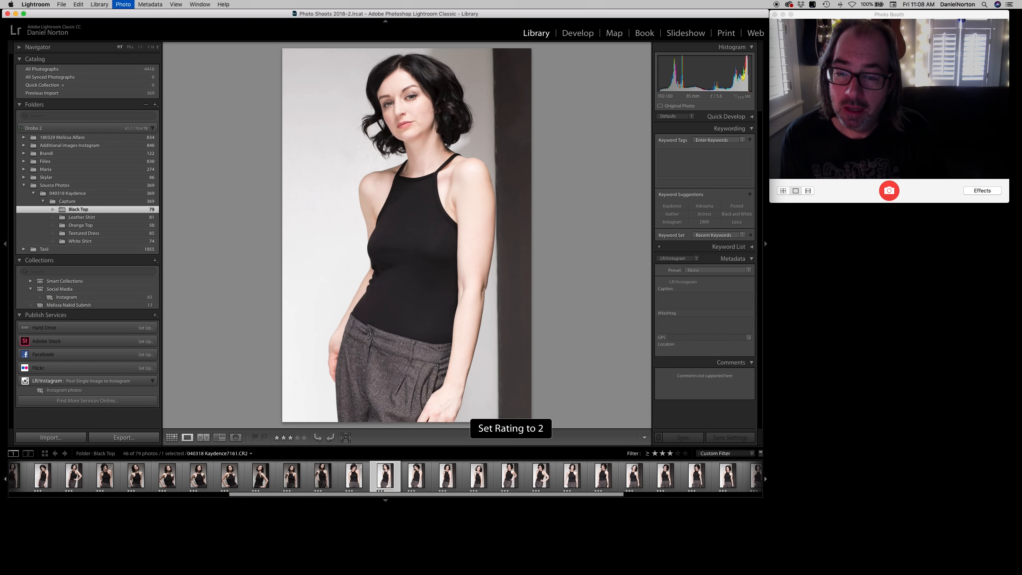
key("Right")
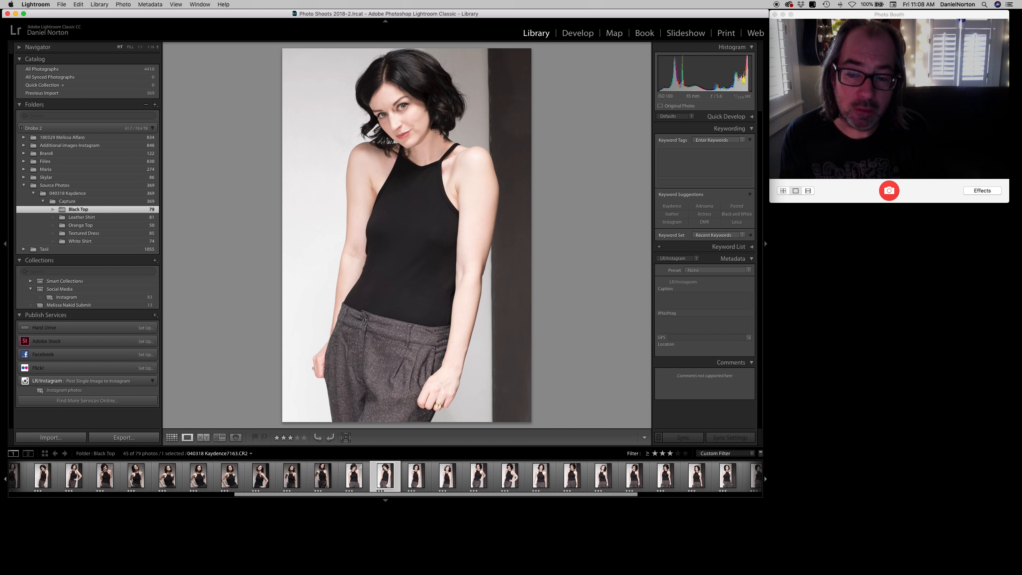
key("Right")
key("2")
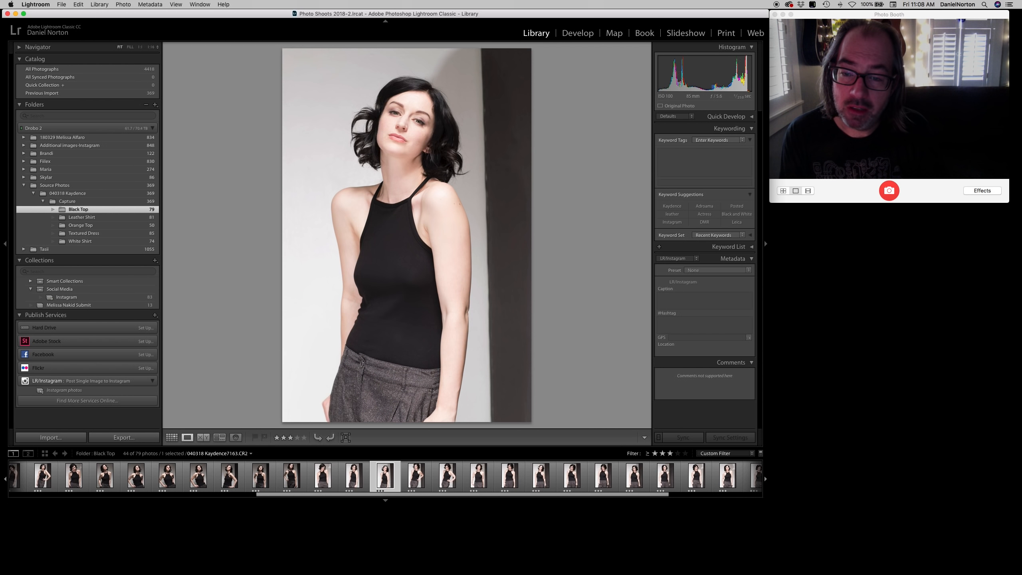
Check photo 7165 against its neighbour, keep it at three stars, and rate the rejects before photo 7168 two stars
key("Right")
key("Left")
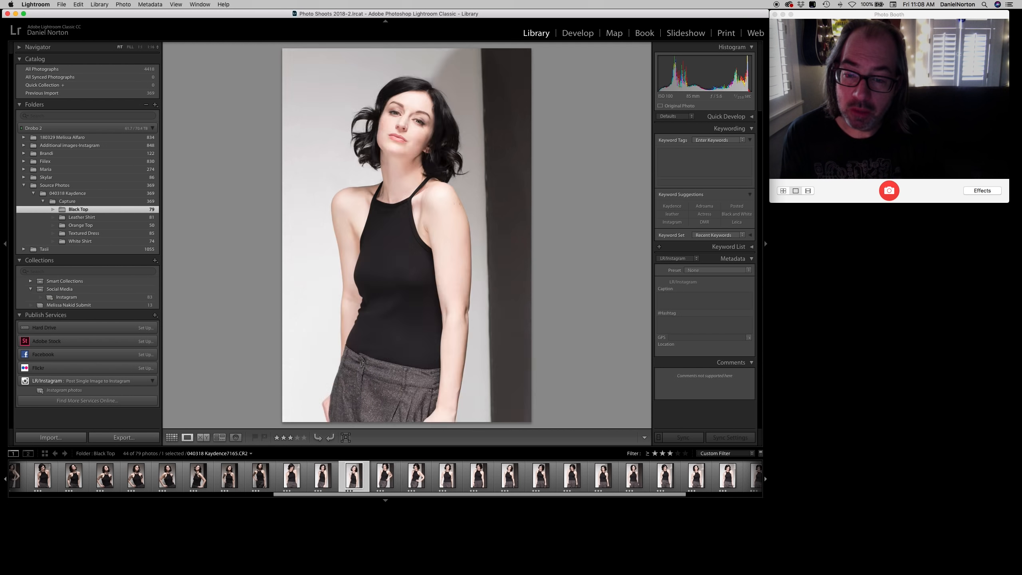
key("Right")
key("2")
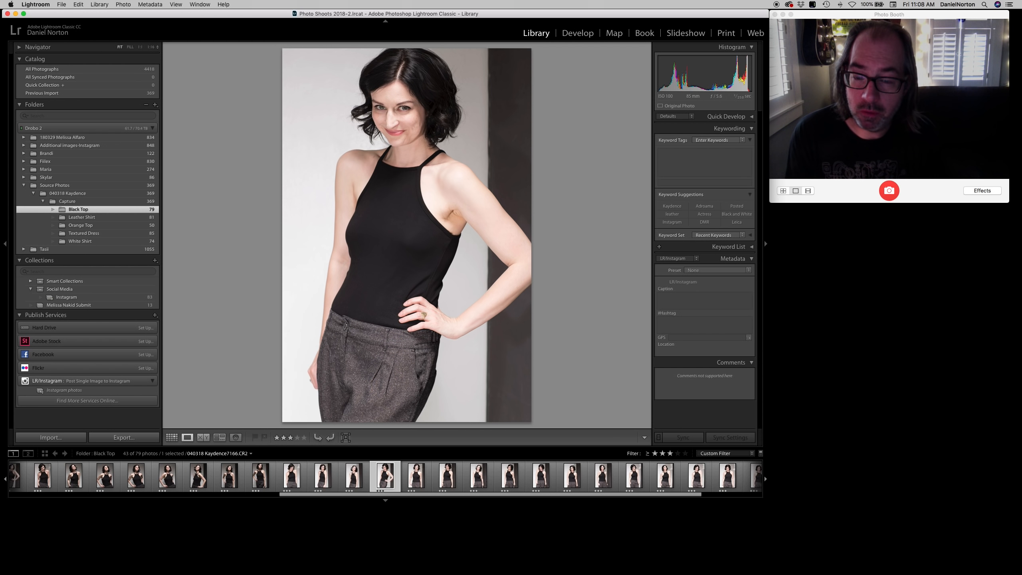
key("2")
key("2")
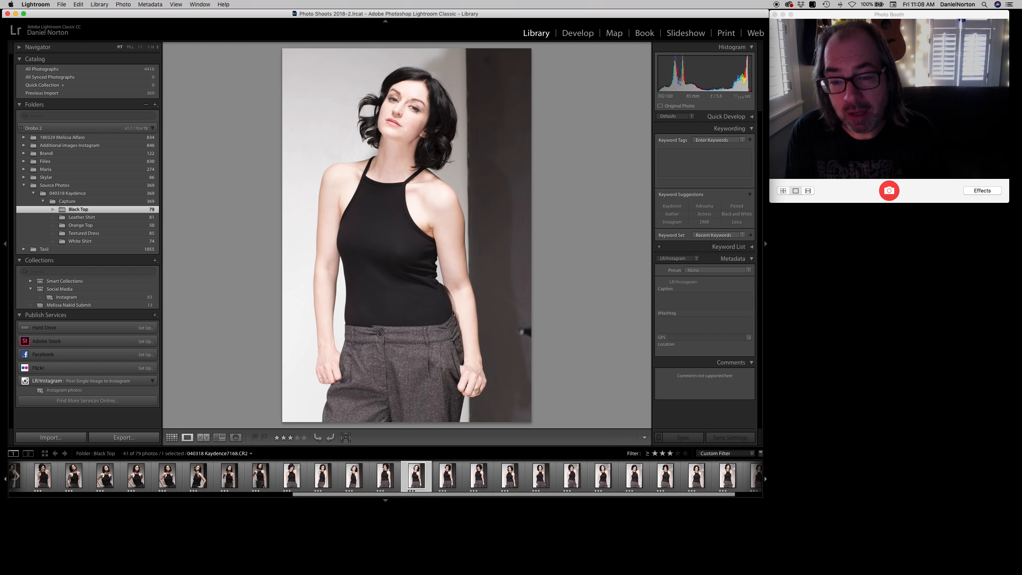
Keep photo 7168 at three stars and rate the rejects that follow it, up to photo 7173, two stars
key("Right")
key("2")
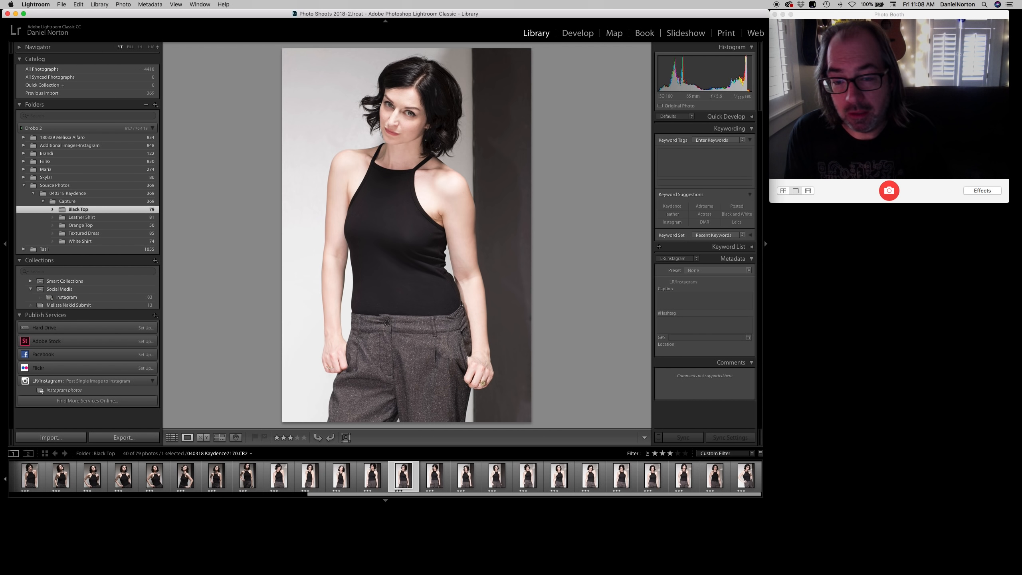
key("Right")
key("Right")
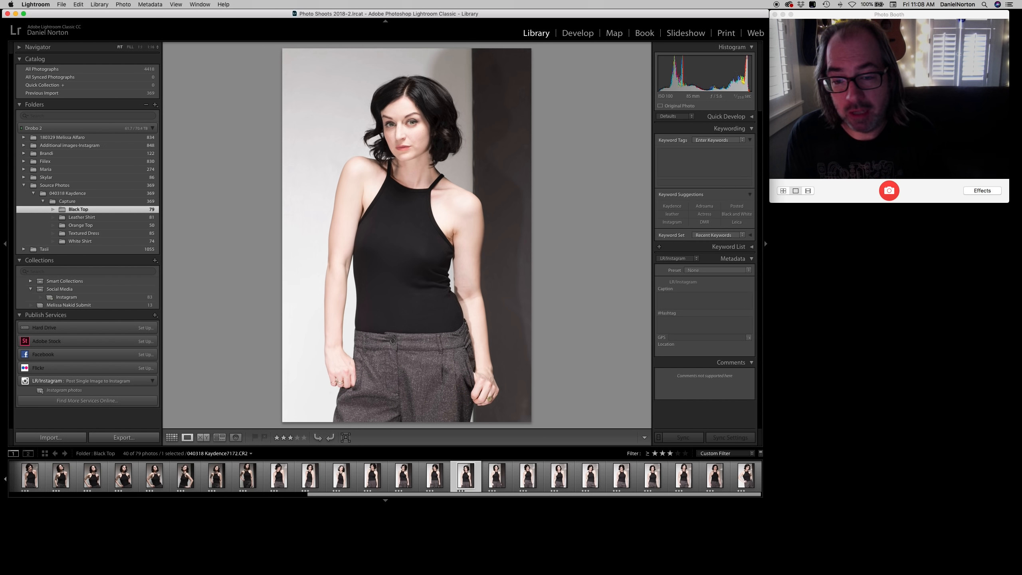
key("2")
key("Right")
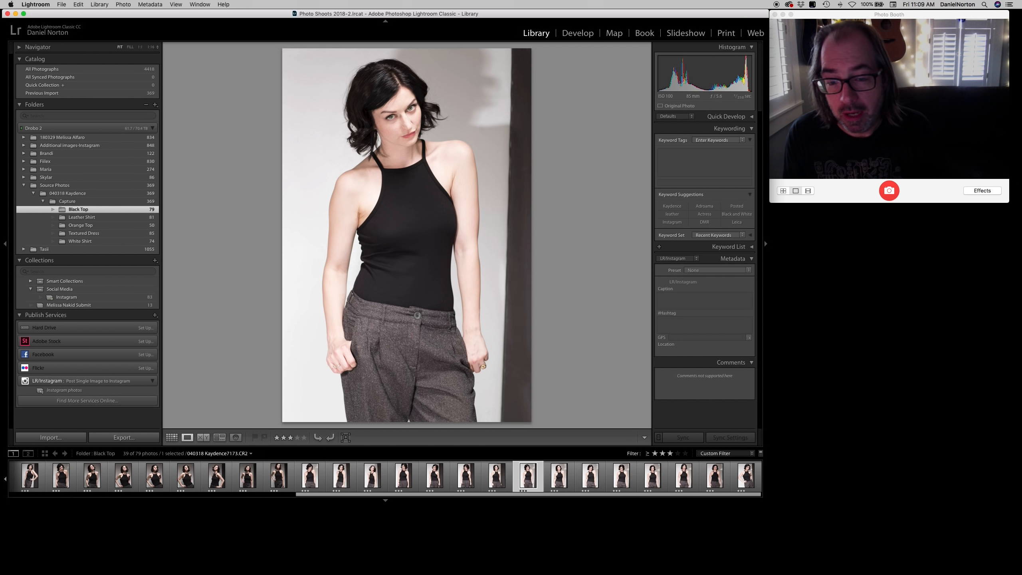
Step back to recheck the previous photo and rate the rejects up to photo 7177 two stars
key("Left")
key("2")
key("2")
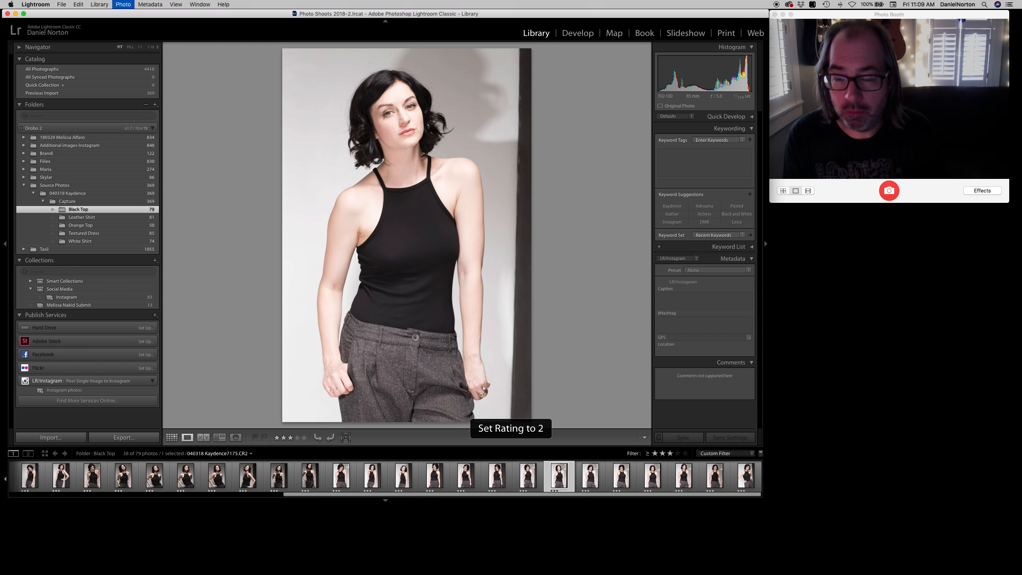
key("Right")
key("2")
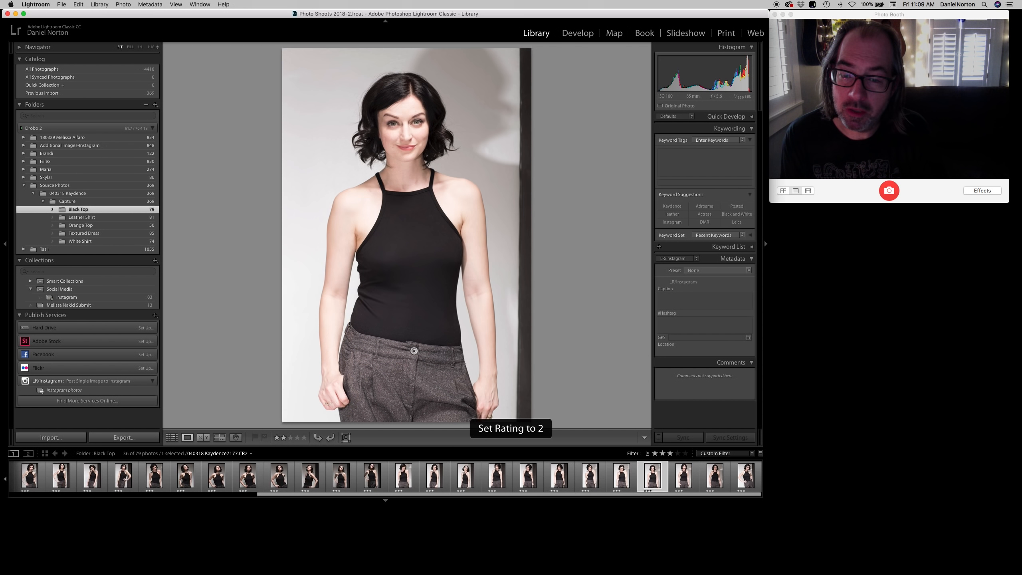
Rate the rejects before photo 7181 two stars and compare 7181 with the photo before it
key("2")
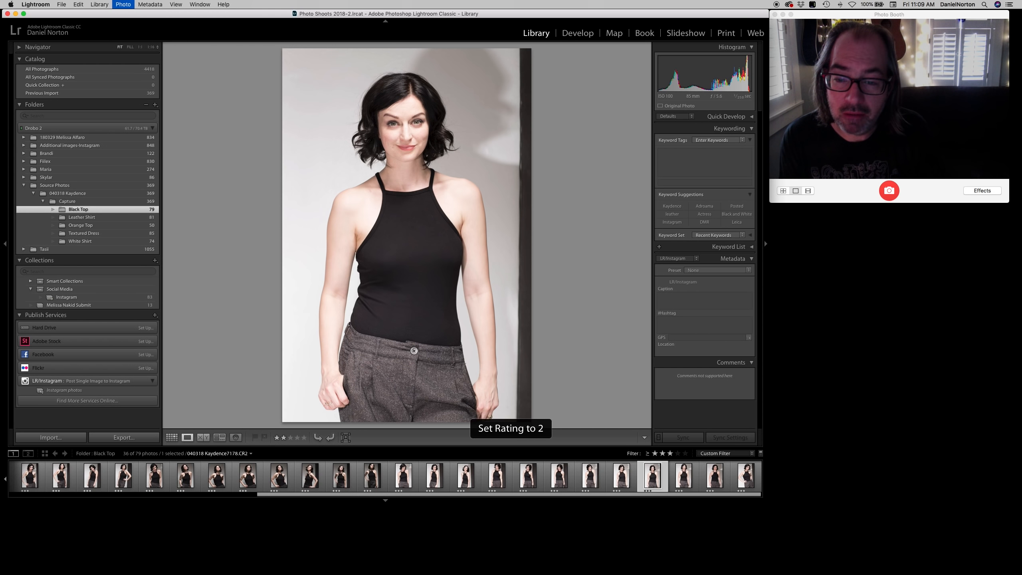
key("2")
key("2")
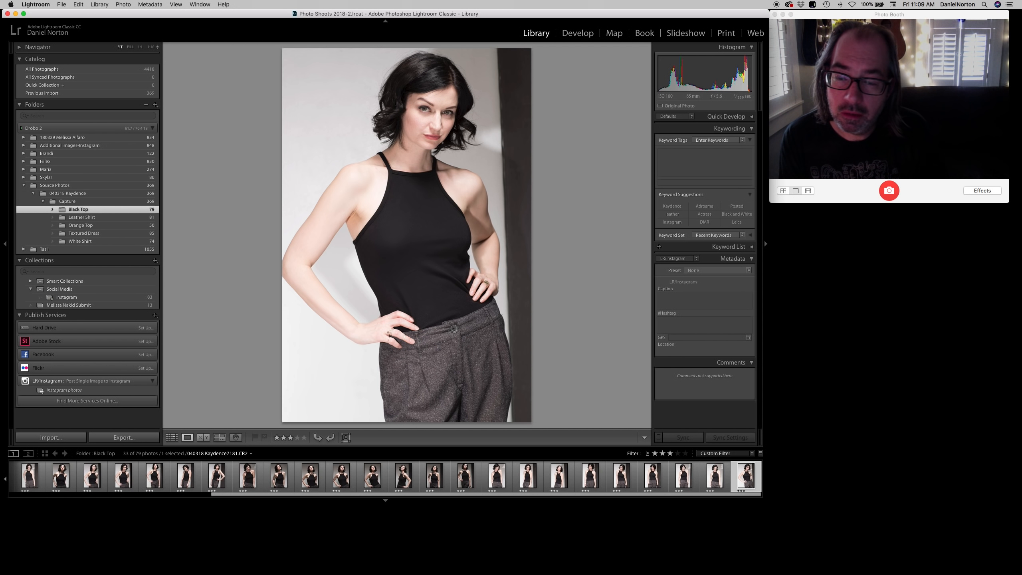
key("Left")
key("Right")
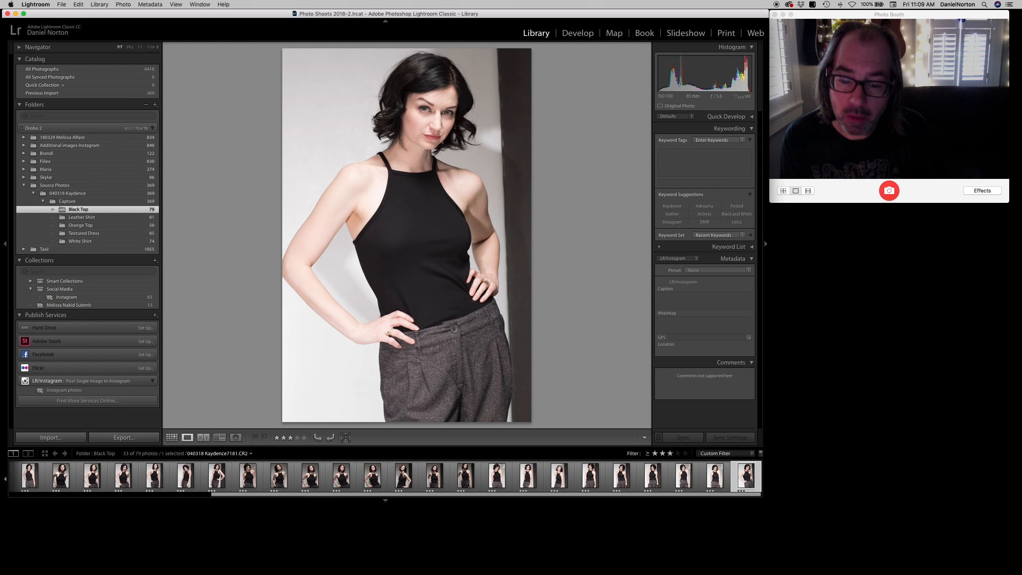
Rate all remaining Black Top photos four stars in the grid, filter for four stars and up, and clear the selection
left_click(172, 438)
left_click(338, 346)
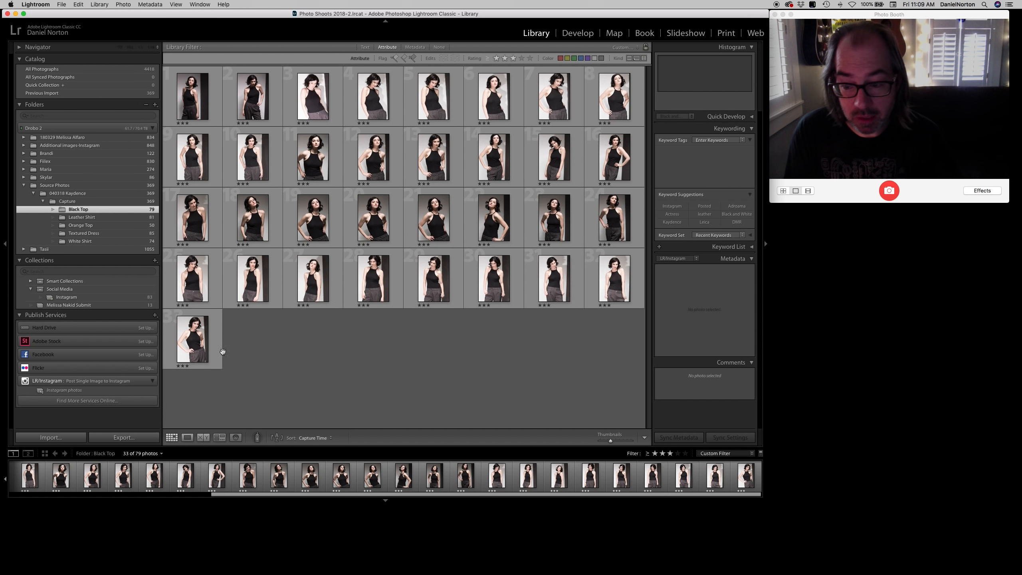
left_click(199, 346)
key("super+a")
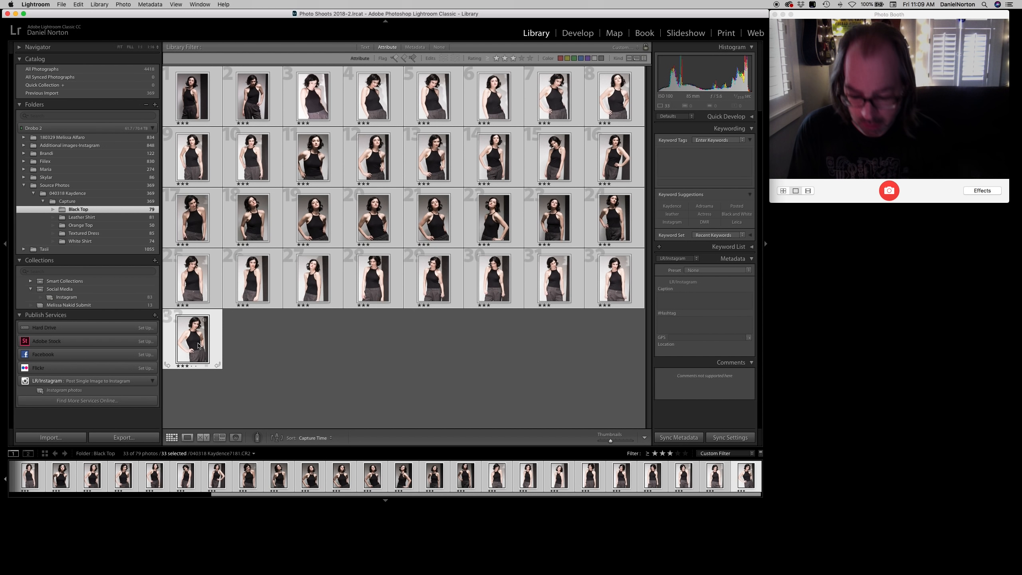
key("4")
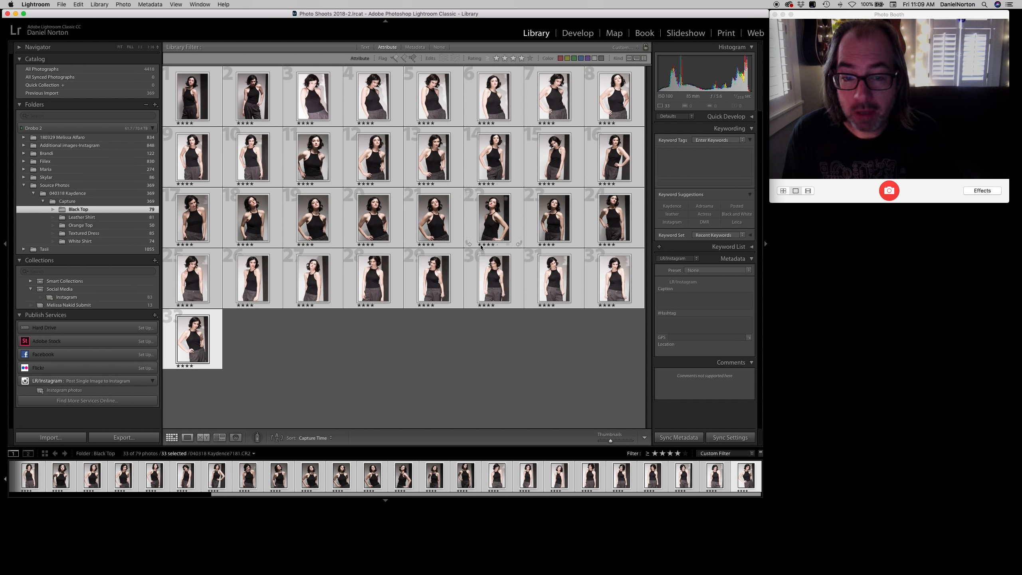
key("super+d")
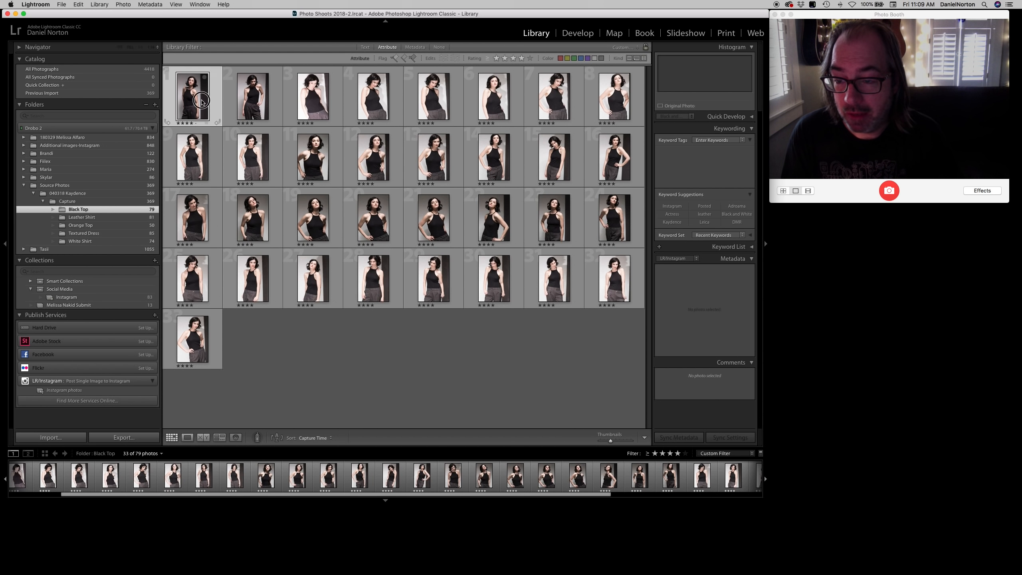
Open photo 7108 in Develop and collapse the VSCO Film 04 Canon preset folder
double_click(201, 100)
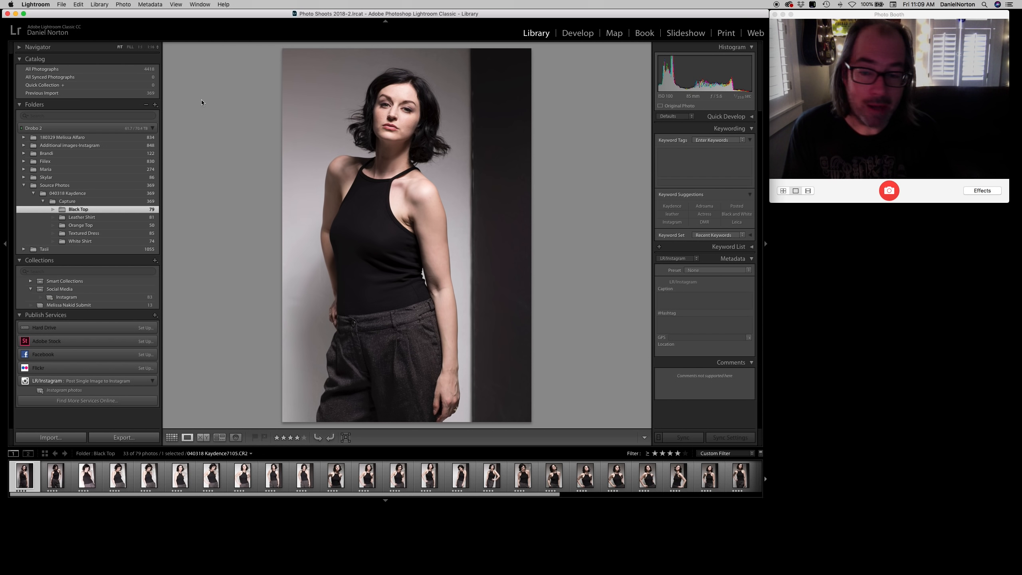
key("Right")
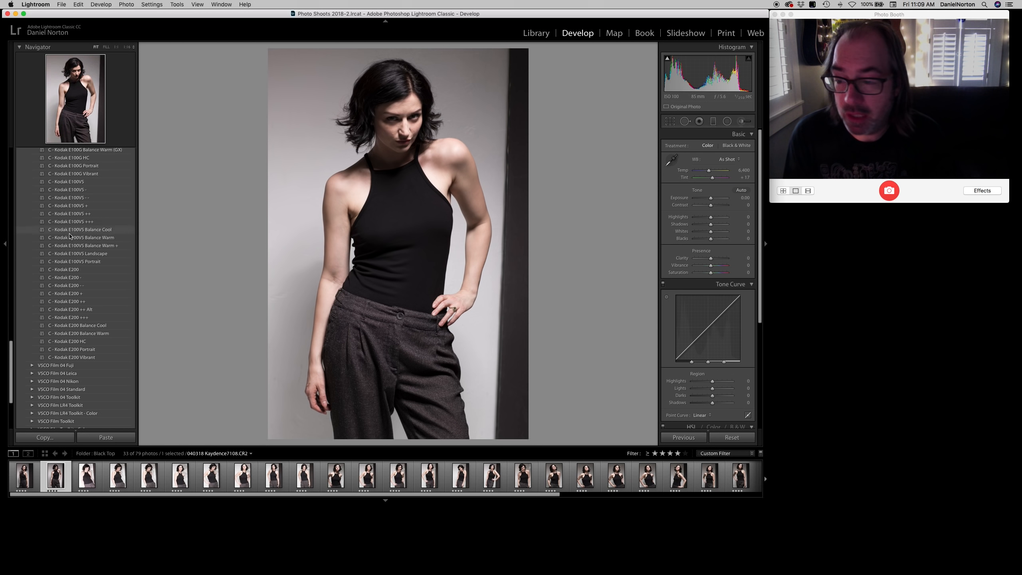
scroll(52, 303, "up", 10)
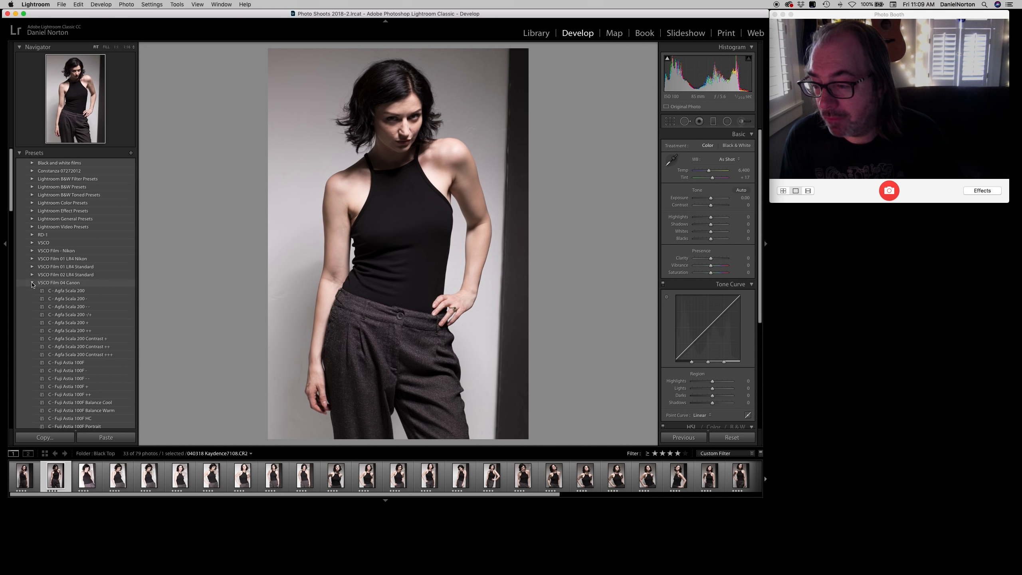
left_click(33, 285)
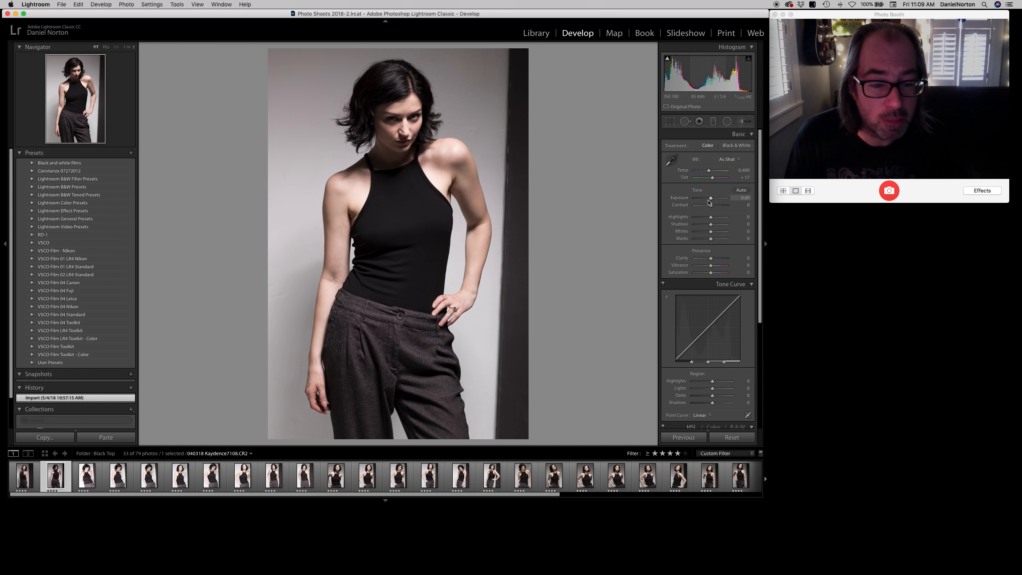
Set photo 7108's exposure to +1.25 and lower the tone curve's Darks to about -43 and Shadows to -35
left_click_drag(711, 199, 715, 198)
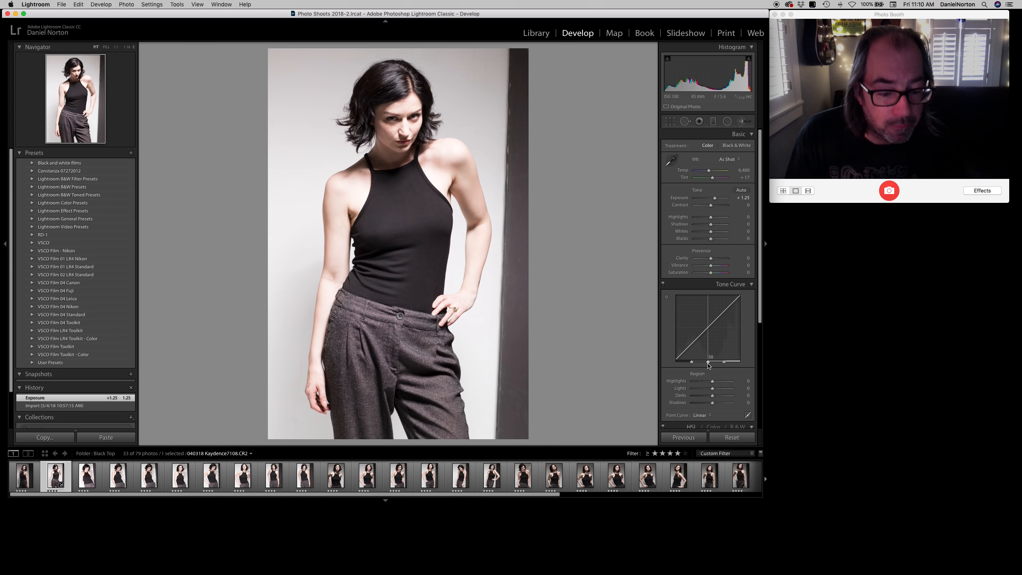
scroll(709, 365, "down", 2)
left_click_drag(712, 374, 703, 381)
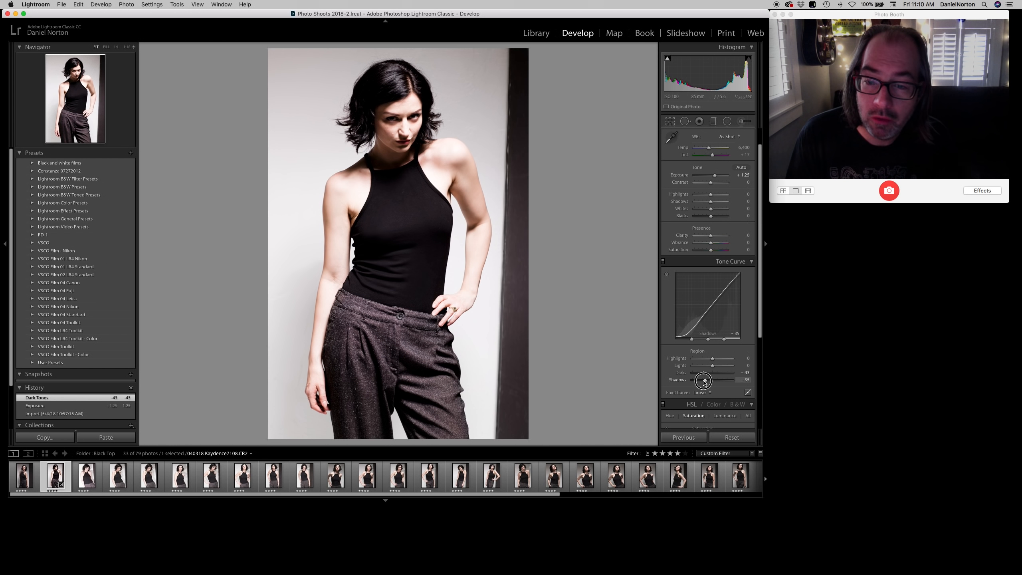
Set photo 7108's basic tone adjustments to Blacks -9, Shadows -17 and Exposure +0.65
left_click_drag(711, 217, 712, 197)
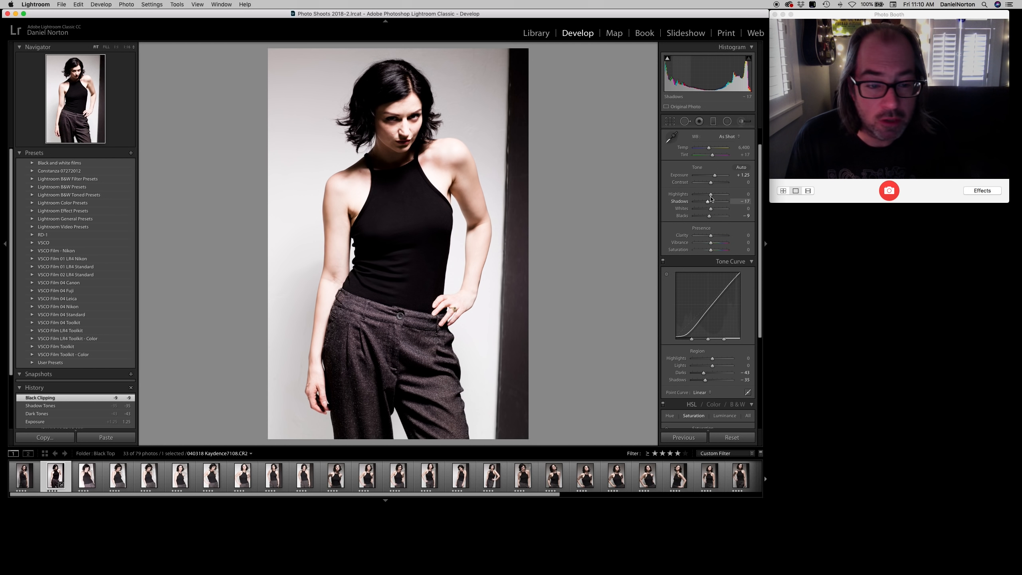
left_click(714, 176)
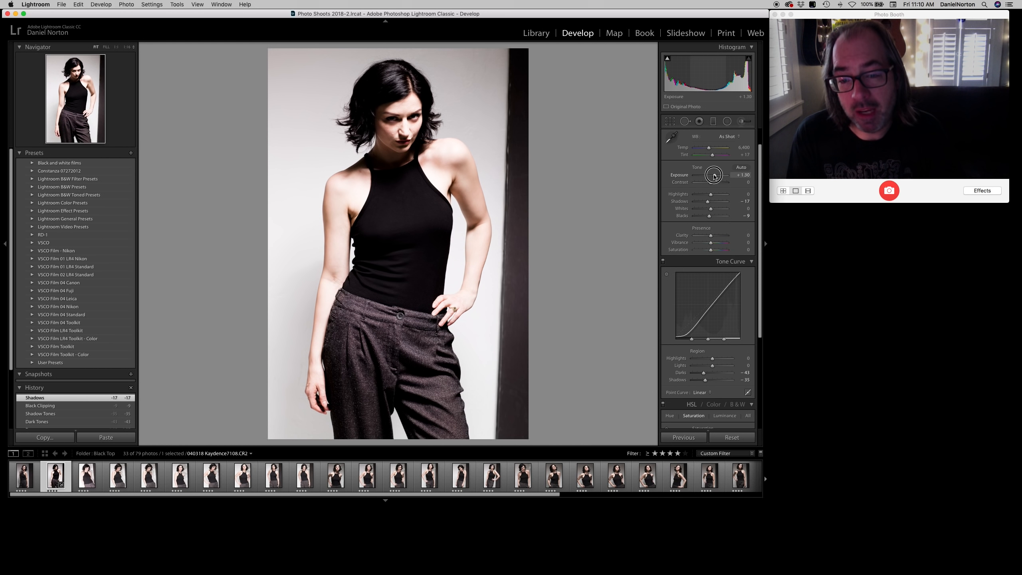
left_click_drag(715, 176, 712, 176)
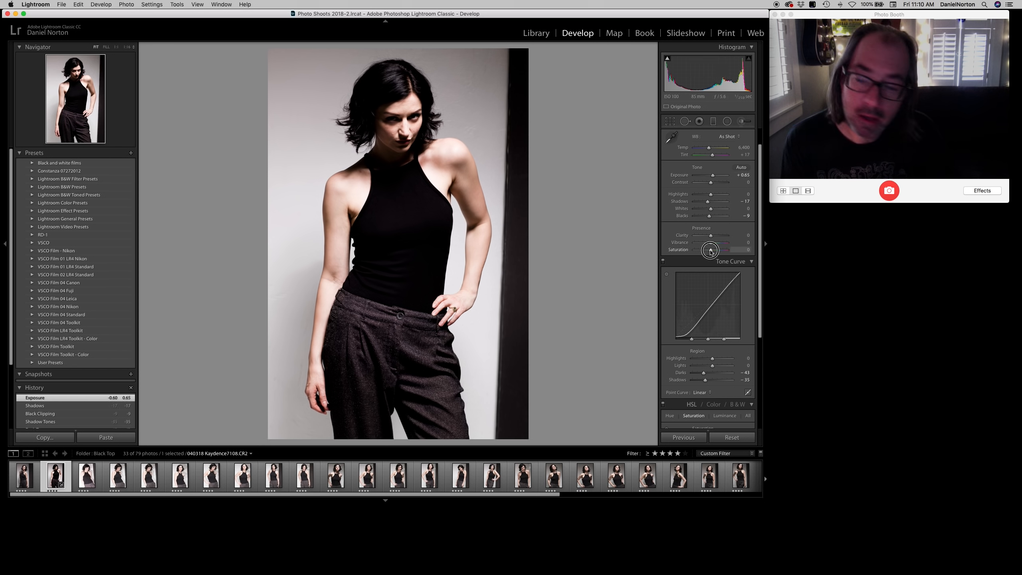
Reduce photo 7108's saturation to -10 and inspect the model's face up close
left_click_drag(710, 250, 709, 252)
left_click(397, 127)
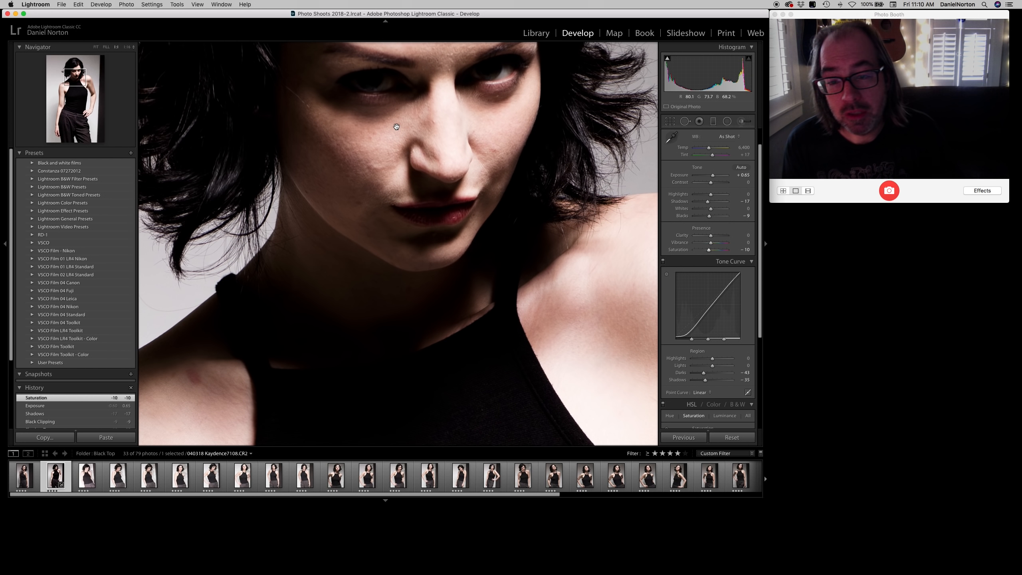
left_click(393, 123)
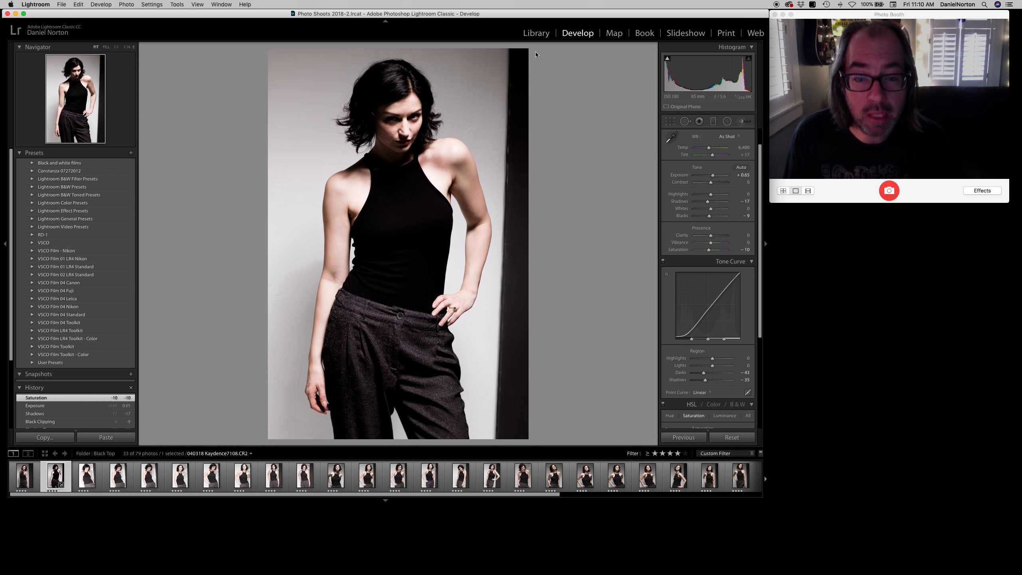
Return to the Library and look through the photos following 7108, up to photo 7112
left_click(532, 34)
key("Right")
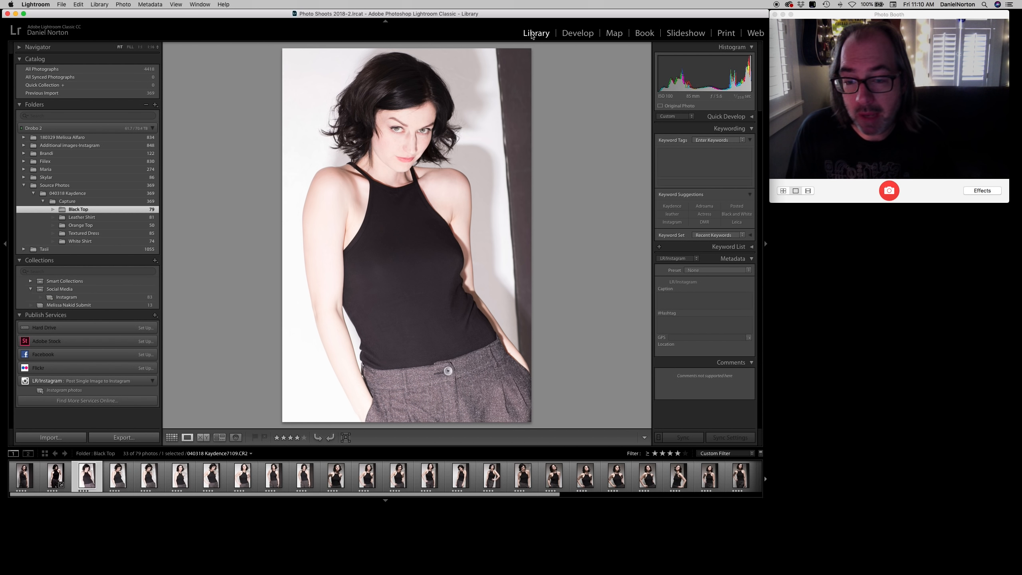
key("Right")
key("Right")
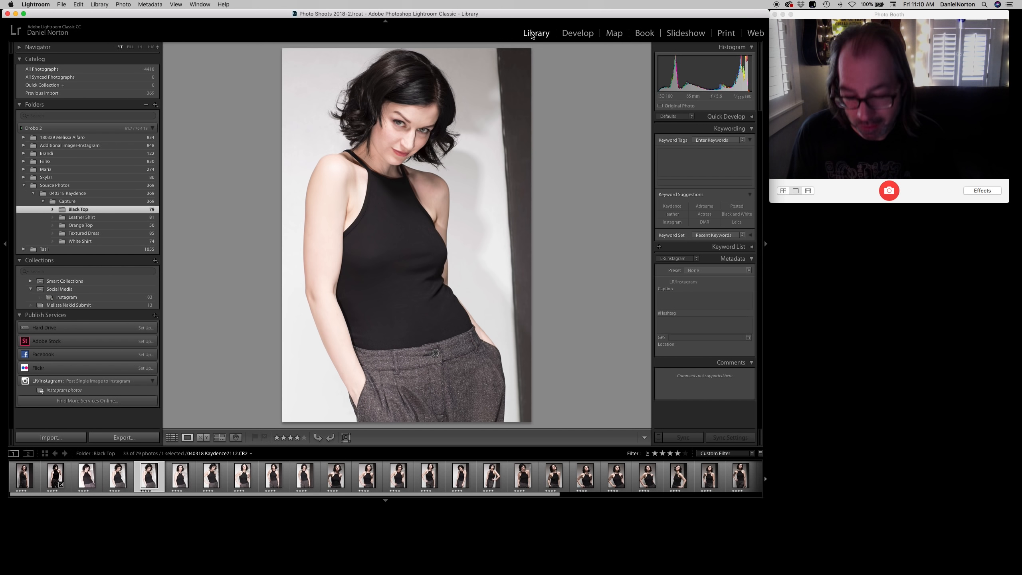
Compare the similar shots from photo 7115 up to 7121 and lower the weaker ones to three stars
key("Right")
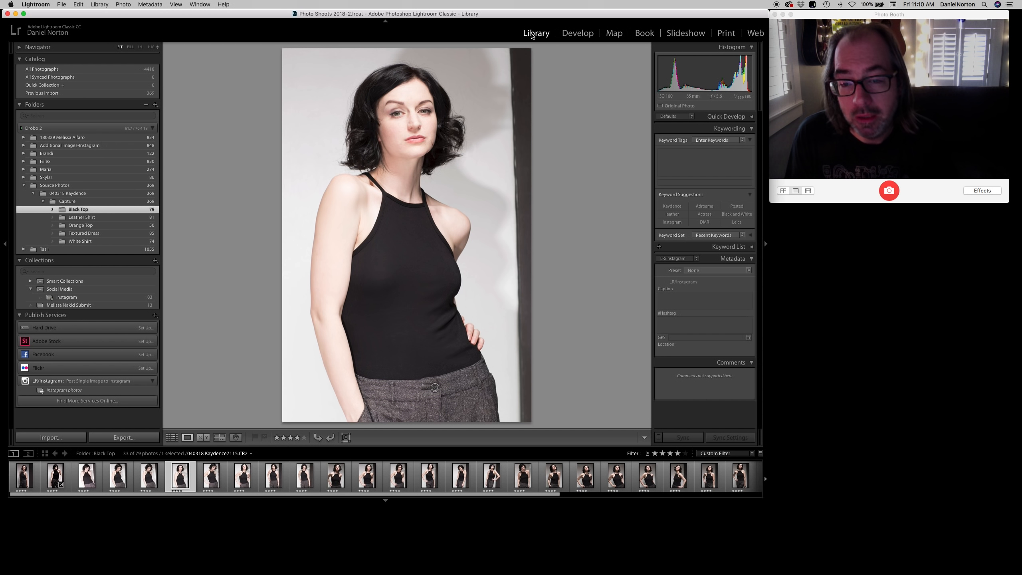
key("5")
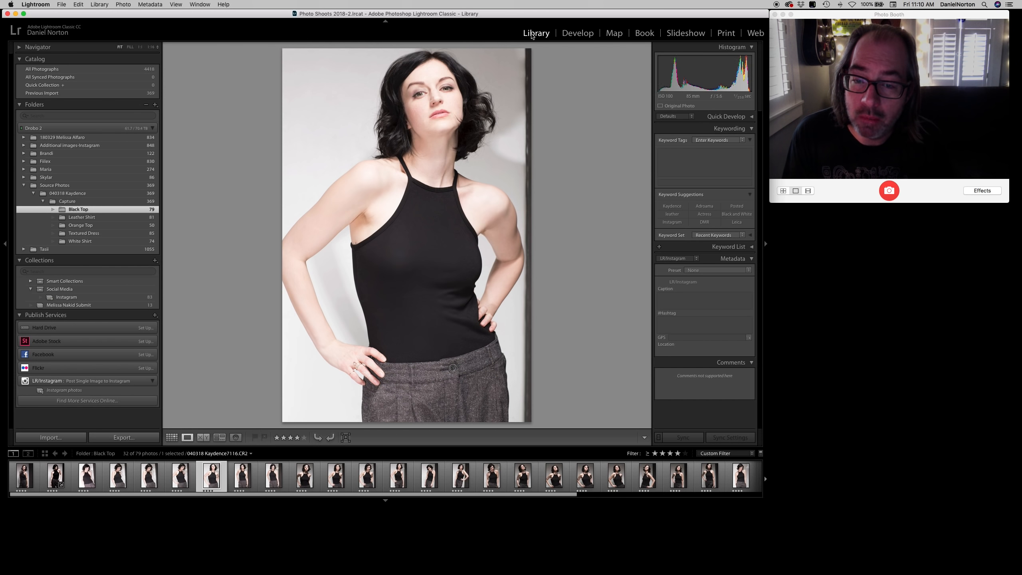
key("3")
key("Left")
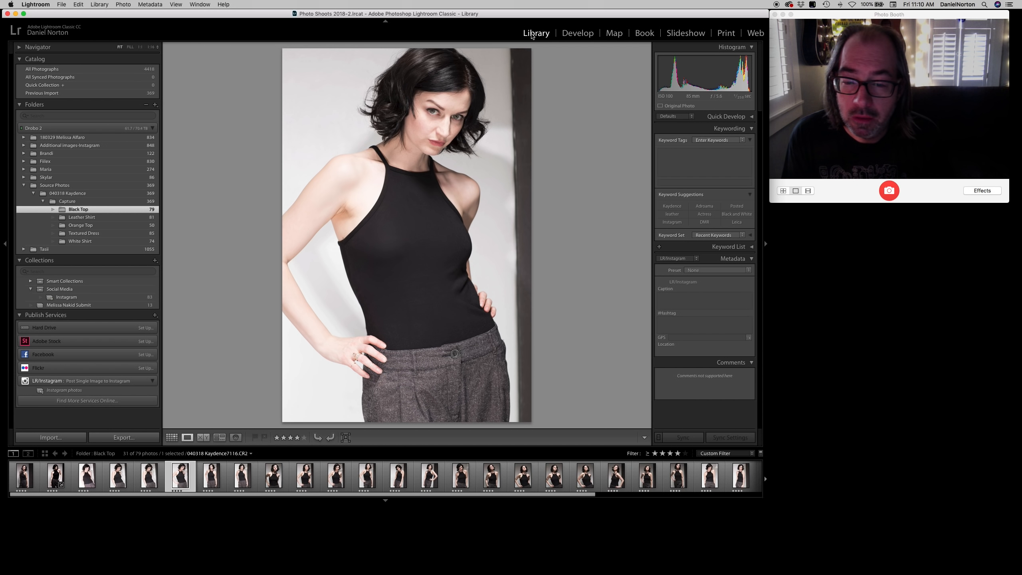
key("3")
key("Right")
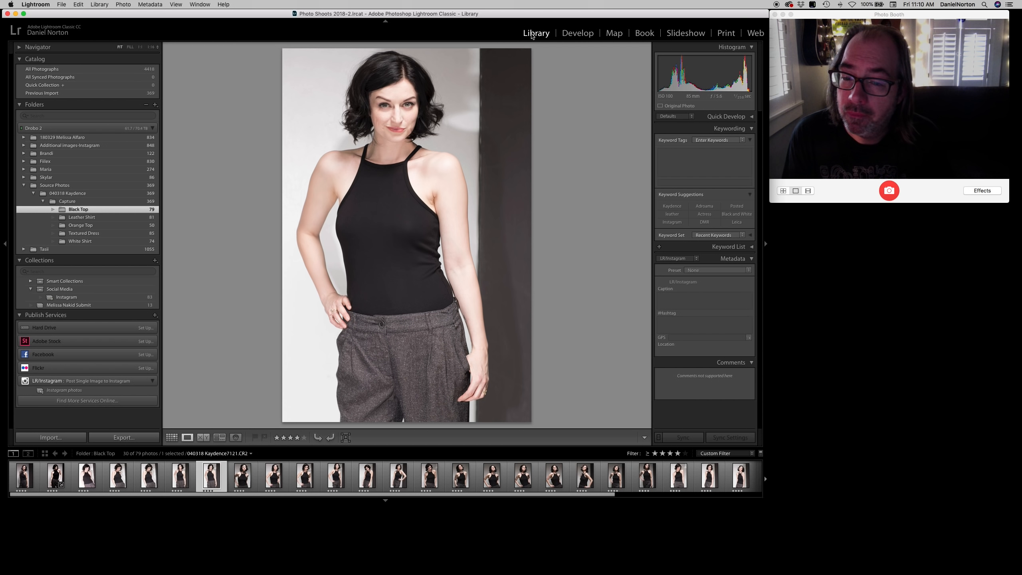
key("Left")
key("3")
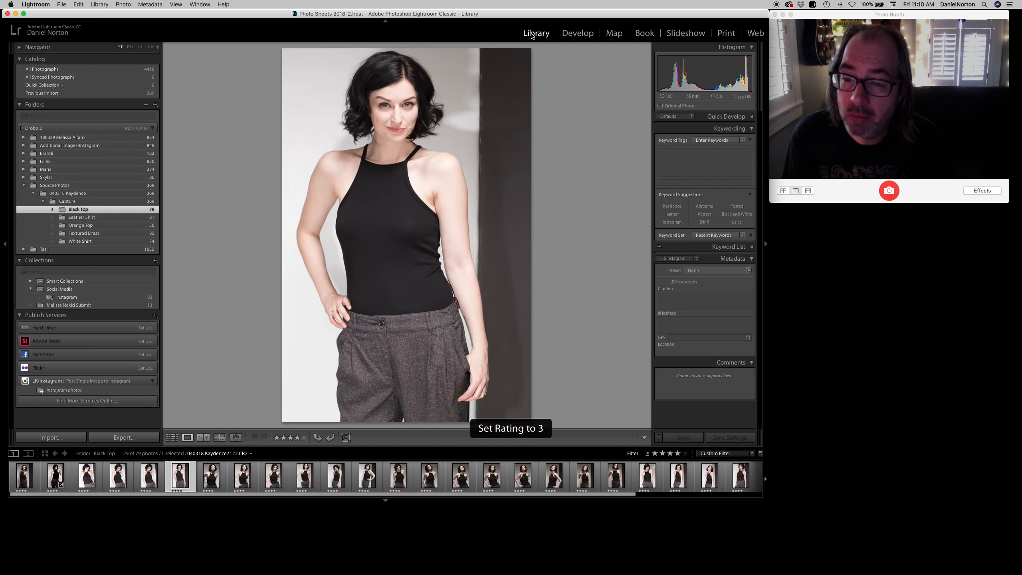
Compare the shots from photo 7122 up to 7134 and reduce the rejected ones to three stars
key("Right")
key("Left")
key("3")
key("Right")
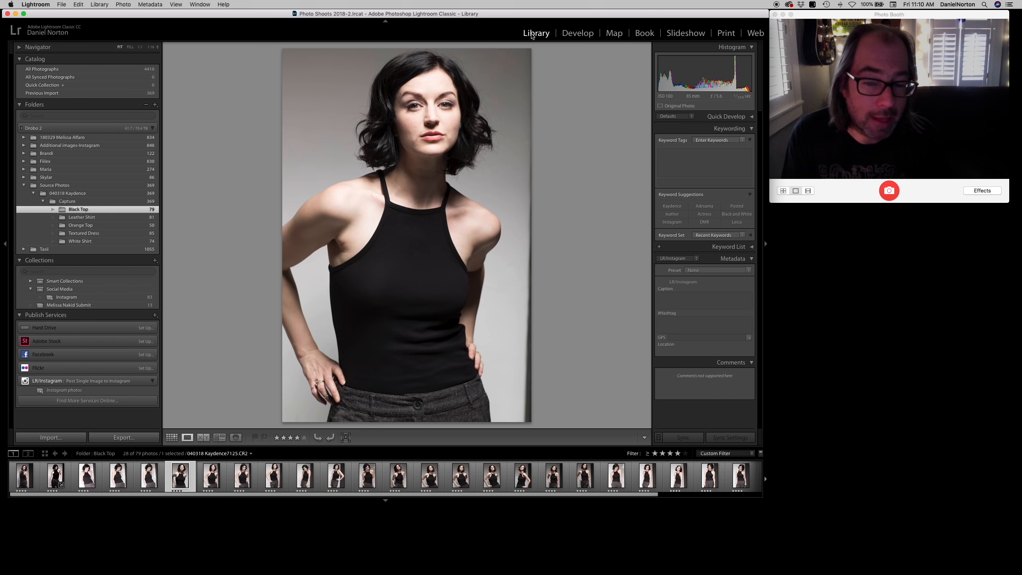
key("Right")
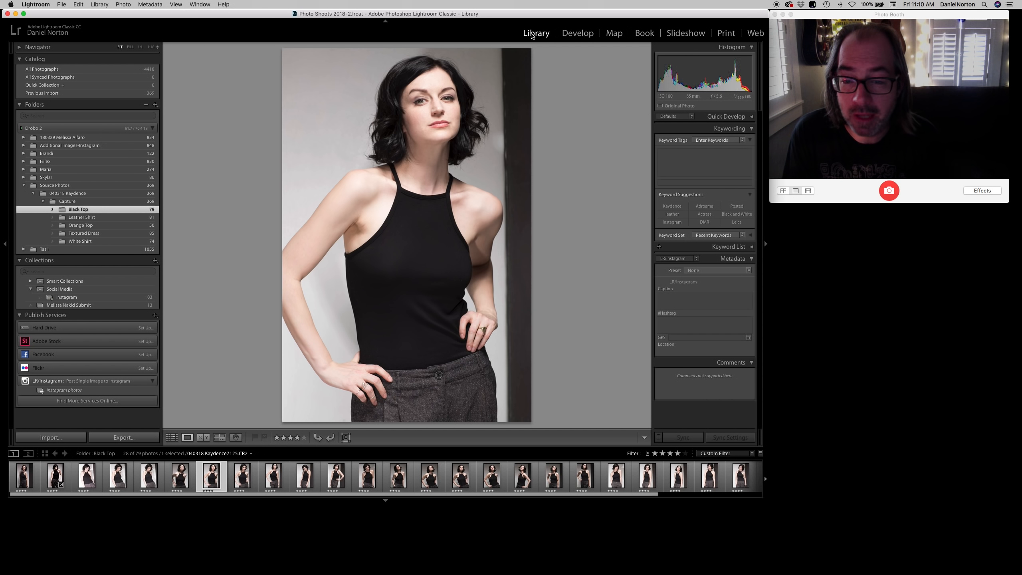
key("3")
key("Right")
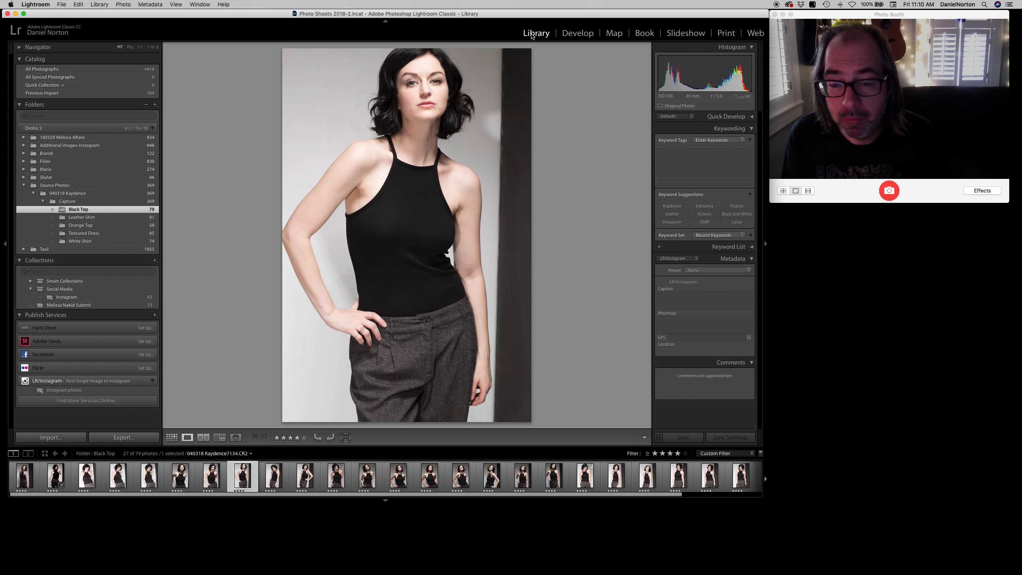
Review the shots from photo 7134 through 7148 and rate the weaker ones three stars
key("Left")
key("Right")
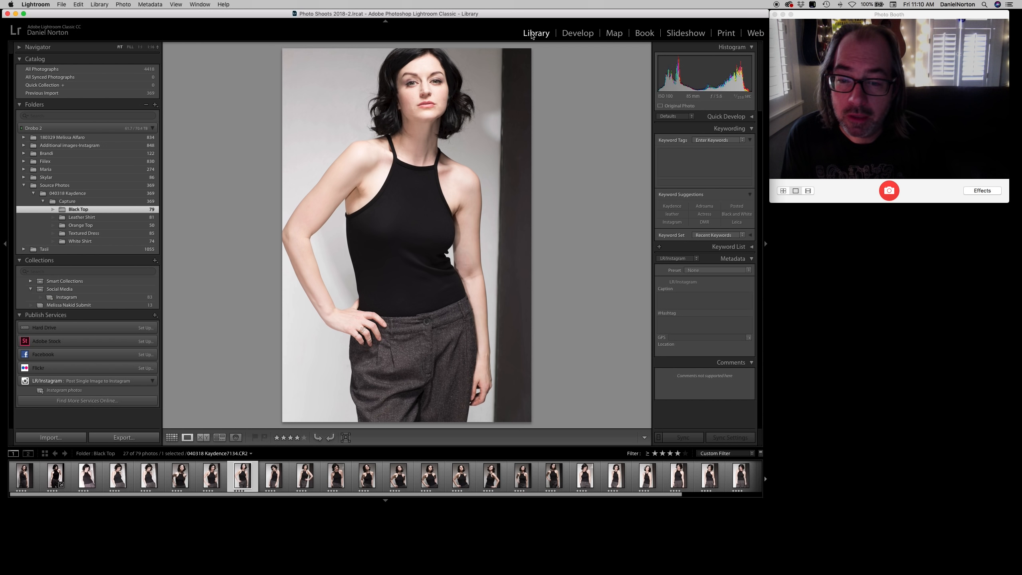
key("Right")
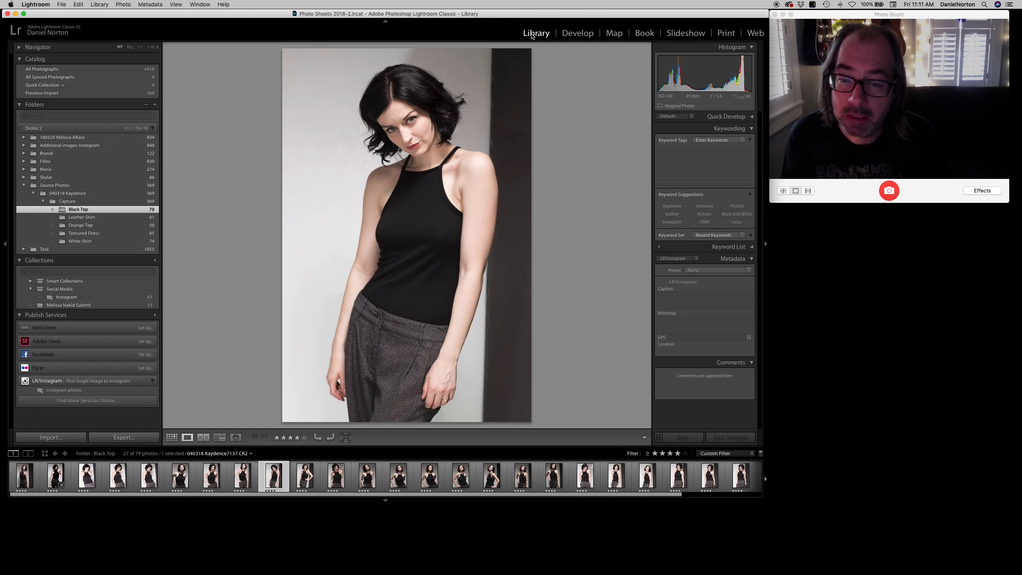
key("Right")
key("3")
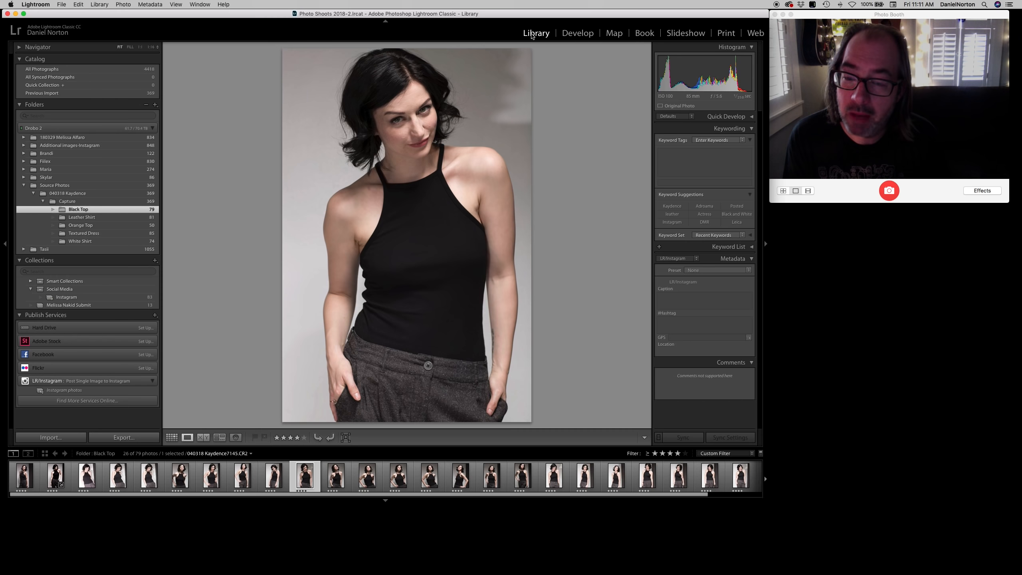
key("Right")
key("Right")
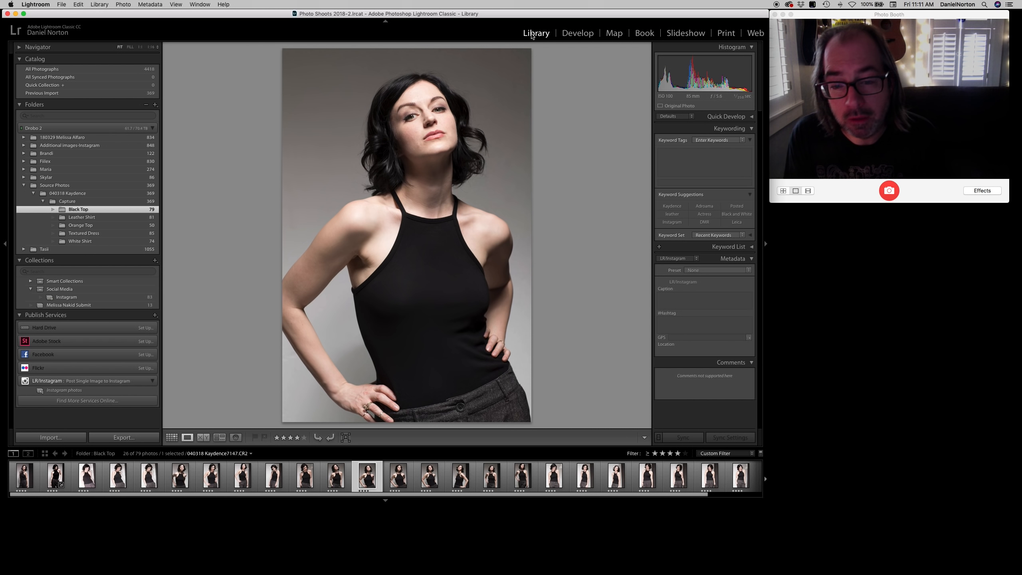
key("3")
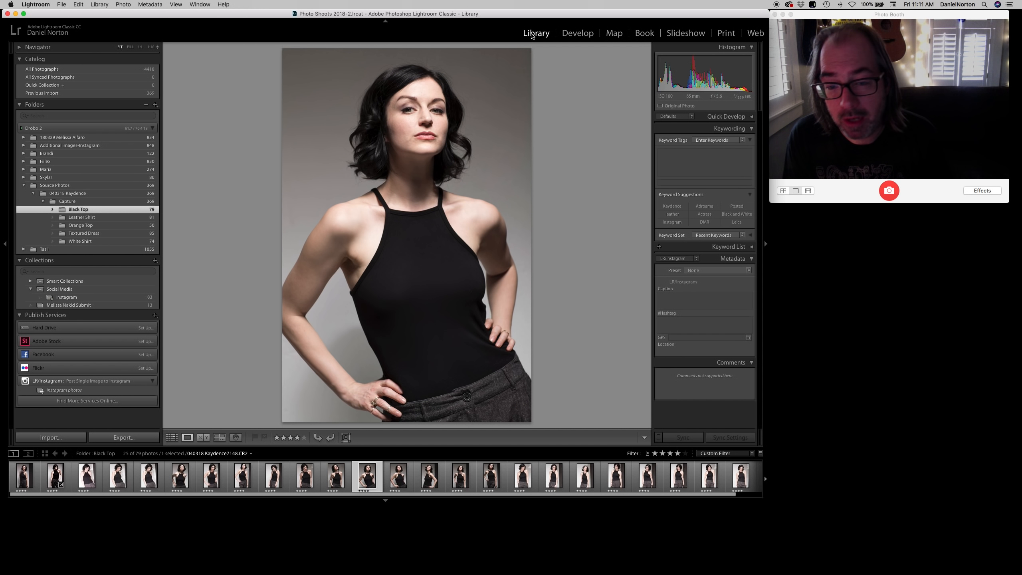
key("3")
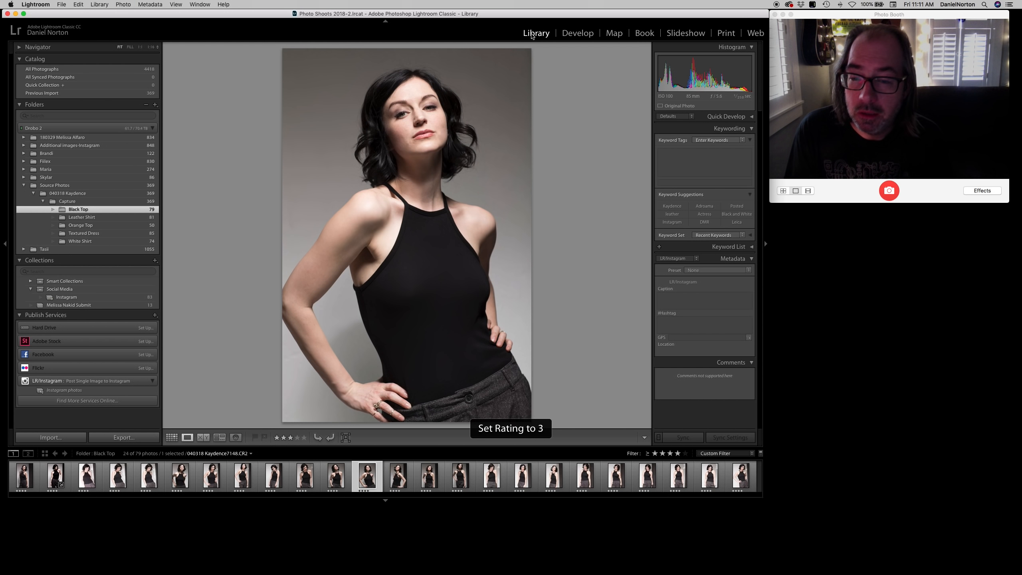
Compare photo 7149 with the neighbouring pose and drop the weaker shot before 7153 to three stars
key("Right")
key("Left")
key("Right")
key("Left")
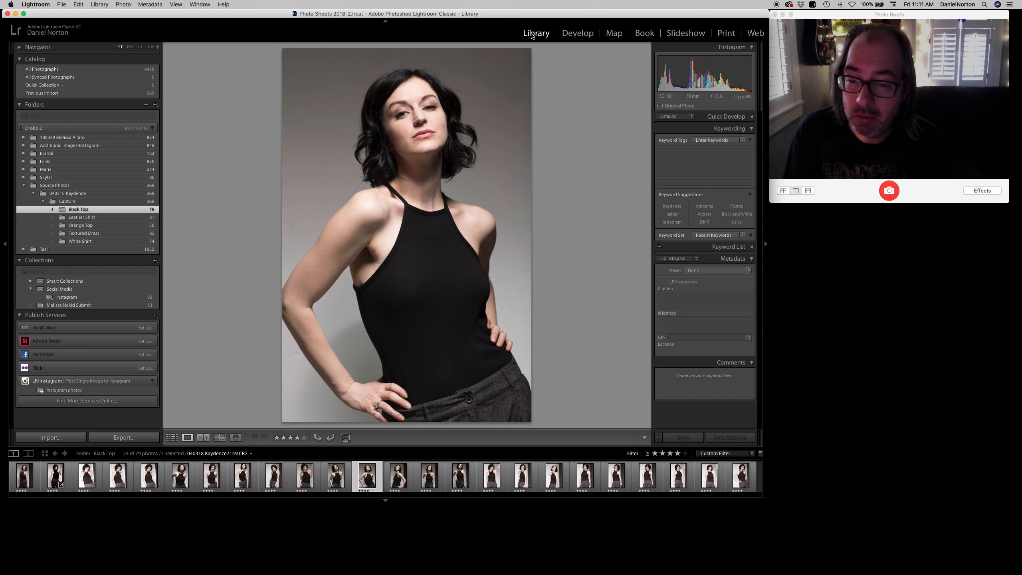
key("Right")
key("Left")
key("Right")
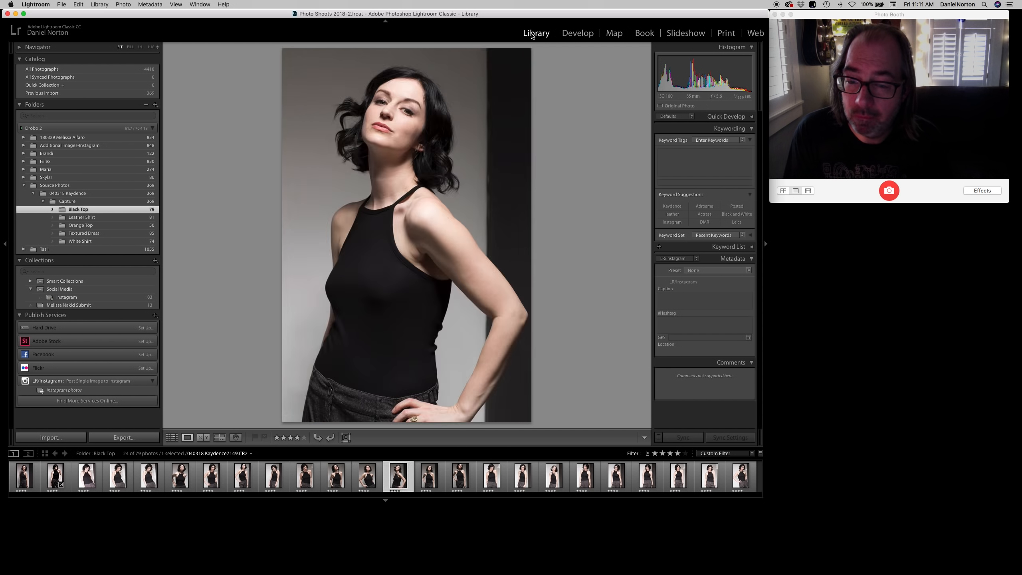
key("3")
key("Right")
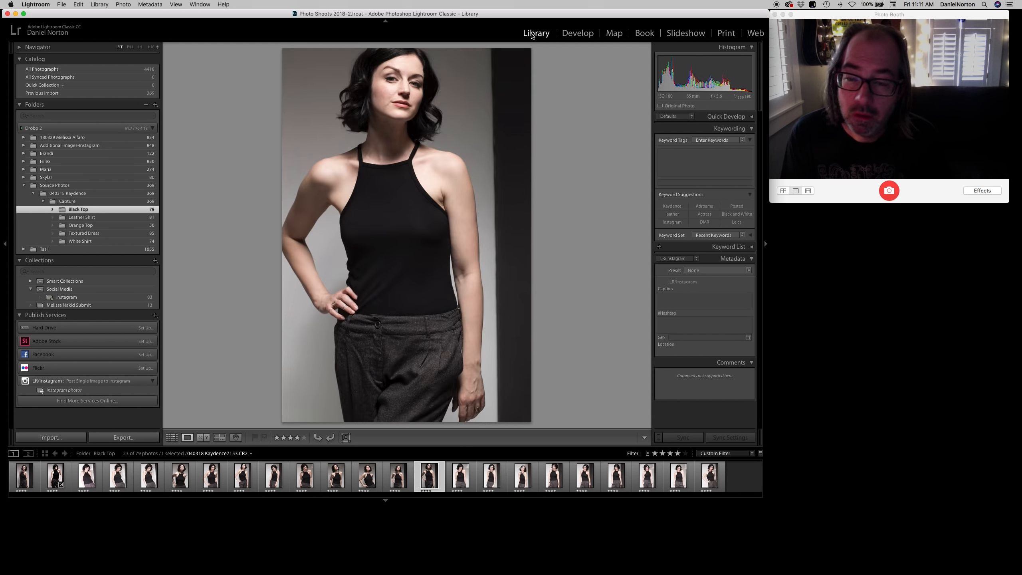
Compare the shots from photo 7153 through 7168 and set the rejected ones to three stars
key("Left")
key("3")
key("Right")
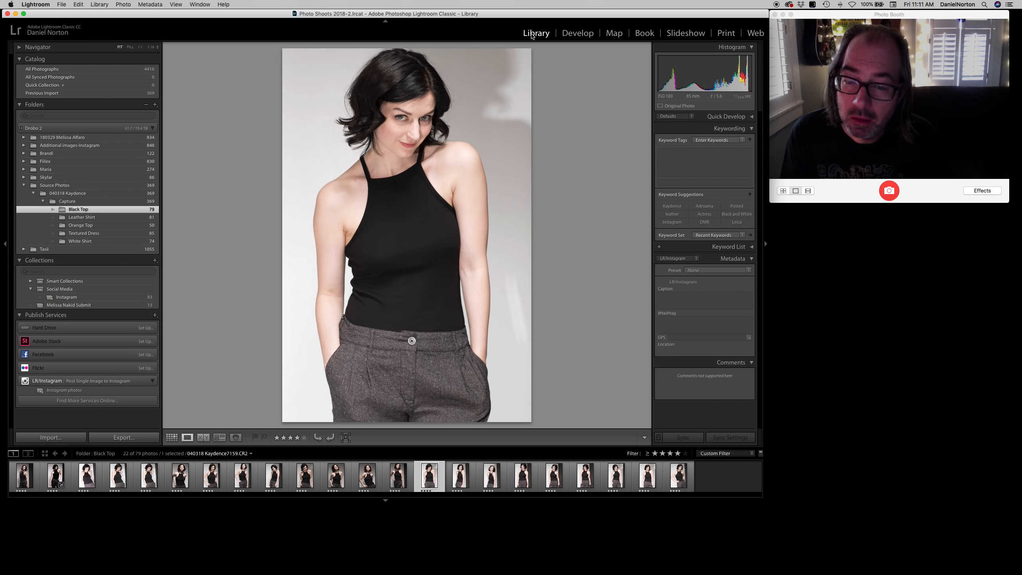
key("Right")
key("Left")
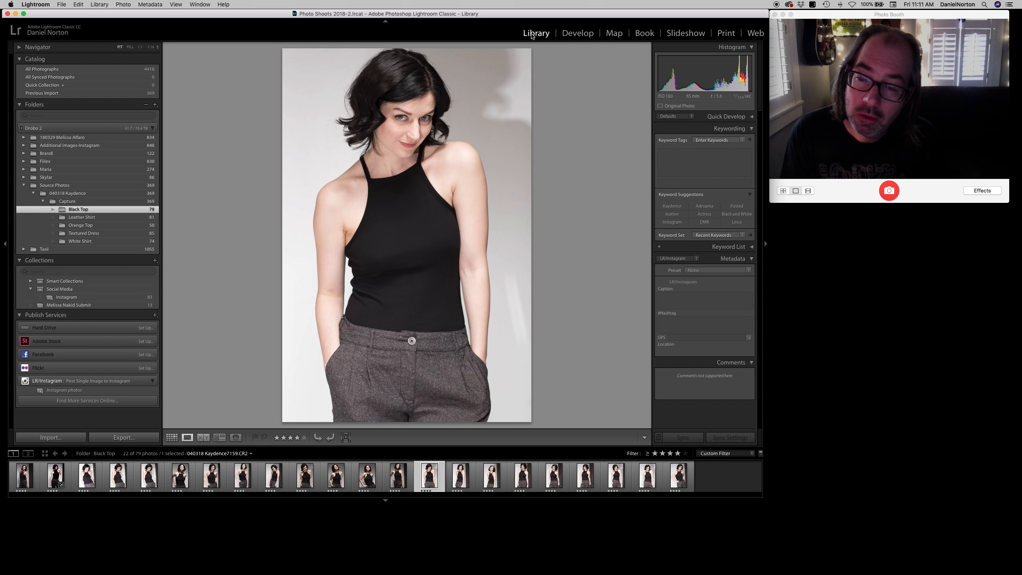
key("Right")
key("3")
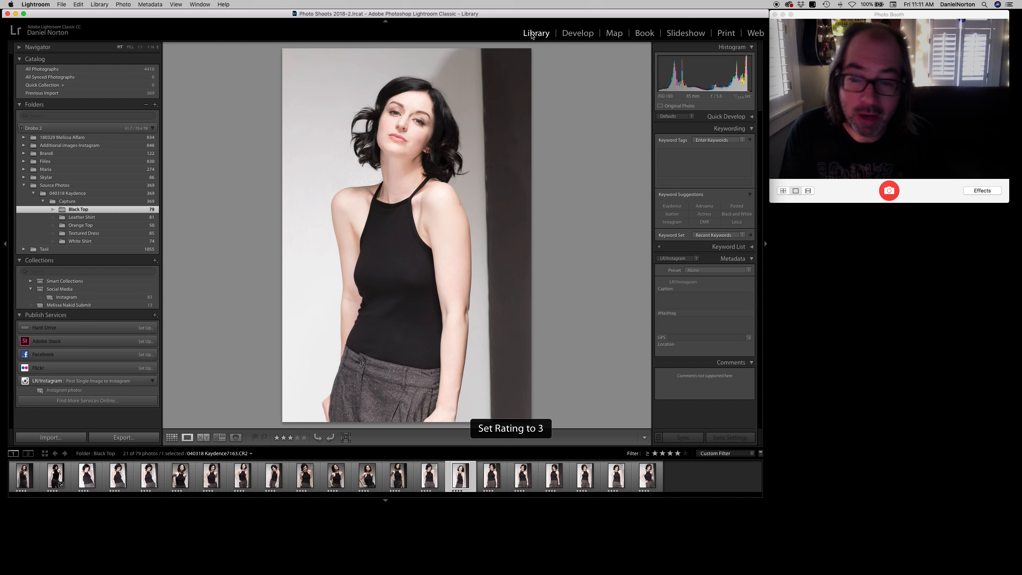
key("Right")
key("3")
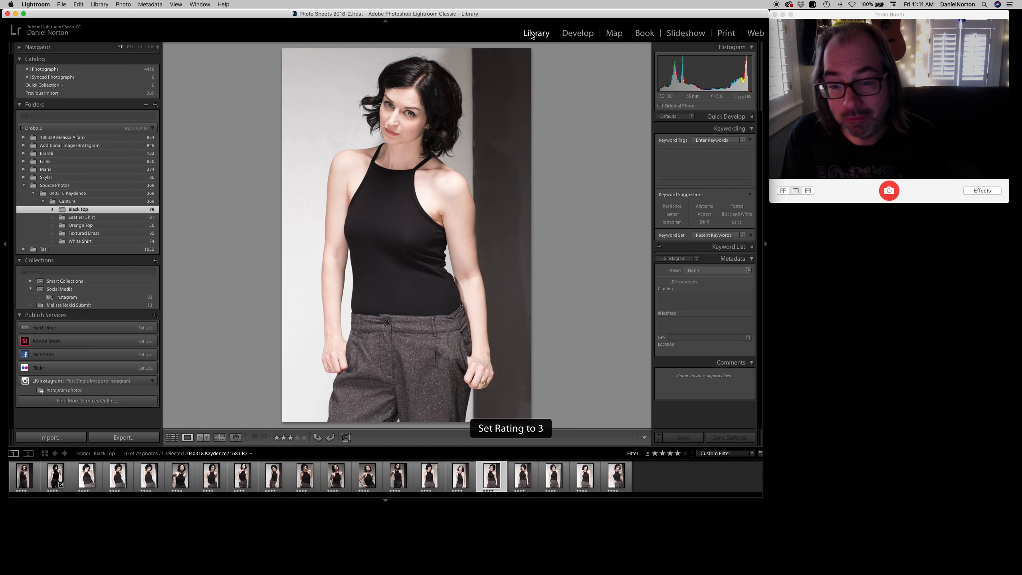
Compare the face up close in photos 7170 and 7171, and rate 7170 three stars
key("Right")
key("Left")
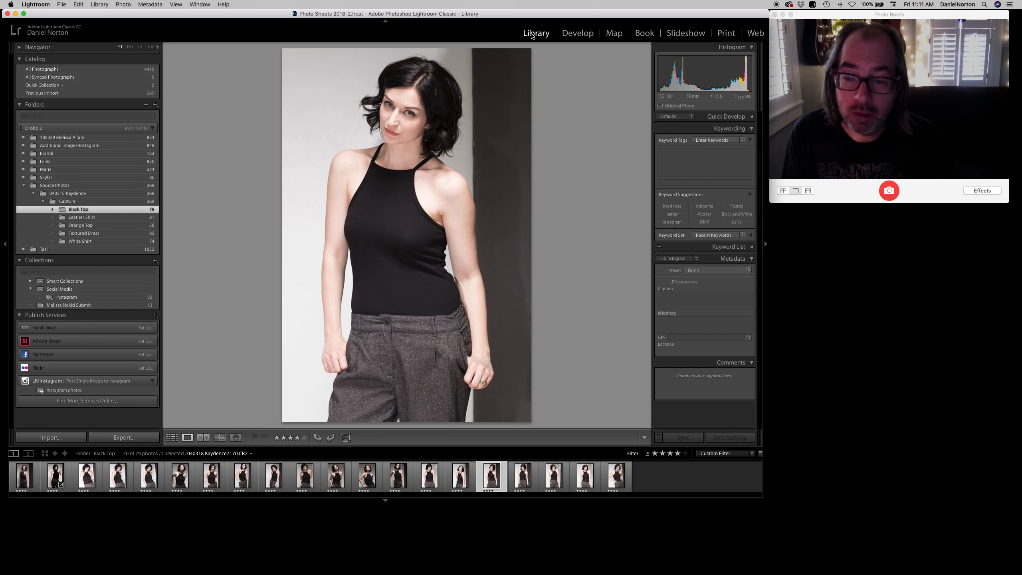
left_click(385, 128)
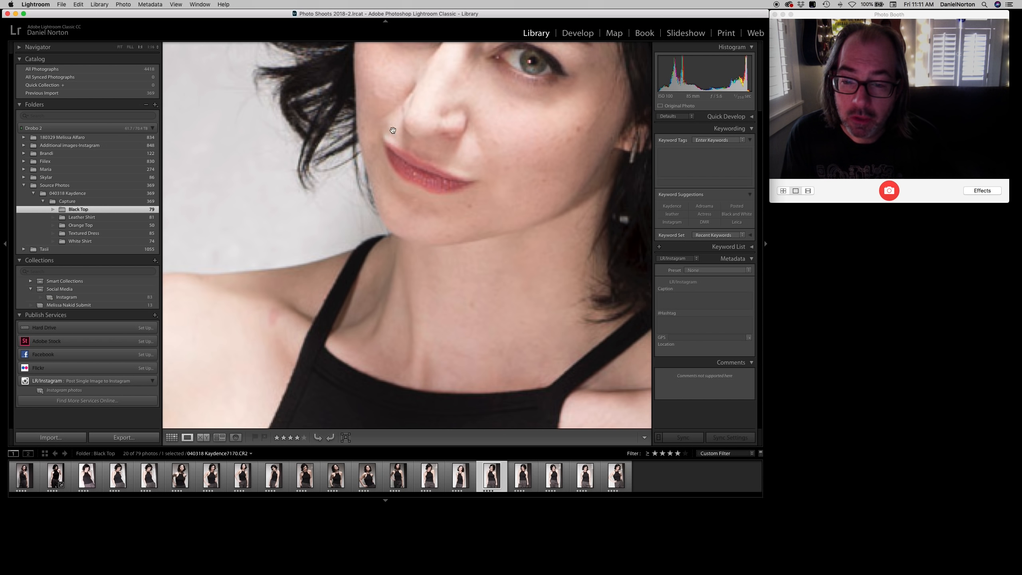
left_click(419, 142)
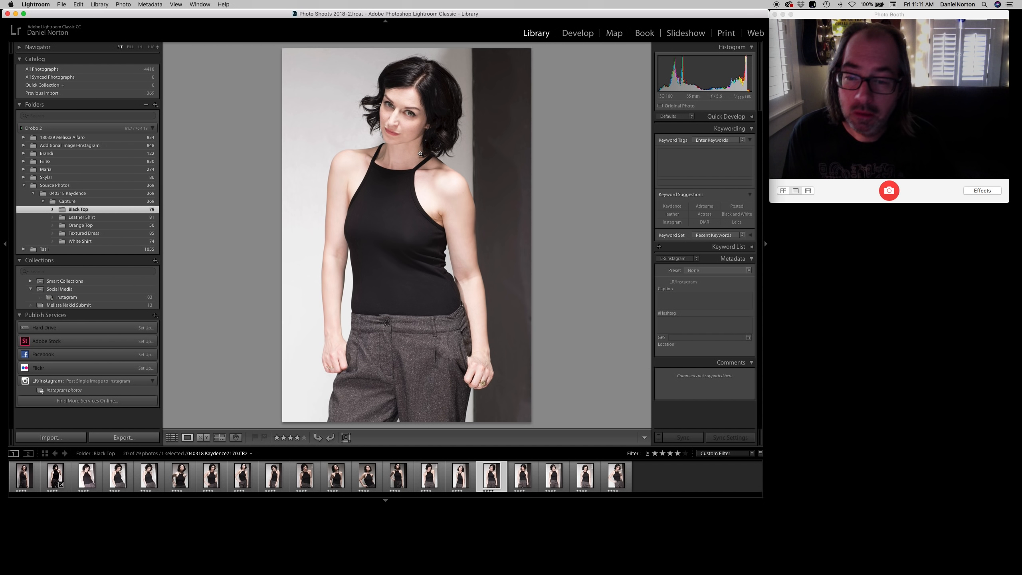
key("Right")
left_click(392, 135)
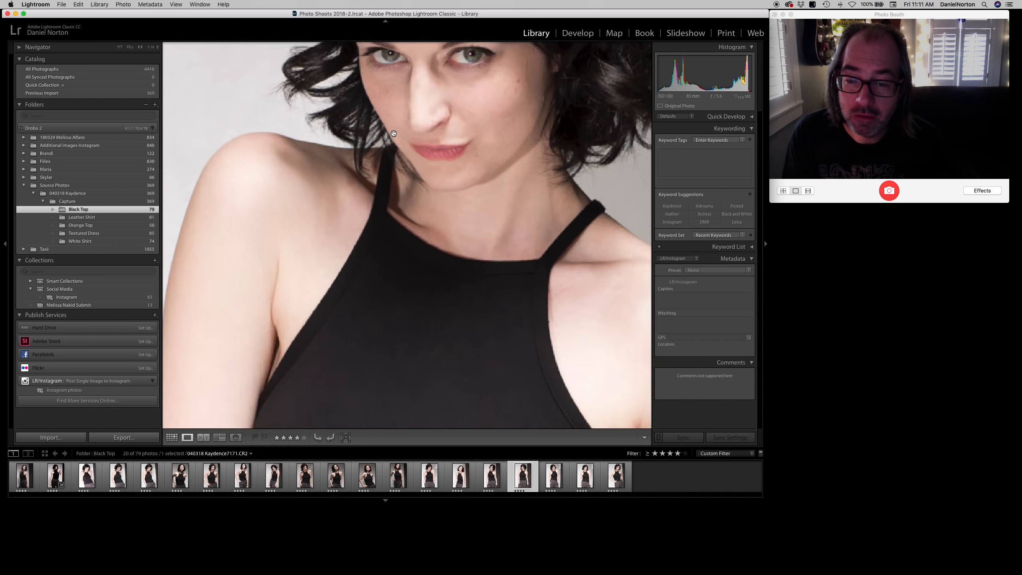
left_click(404, 133)
key("Left")
key("3")
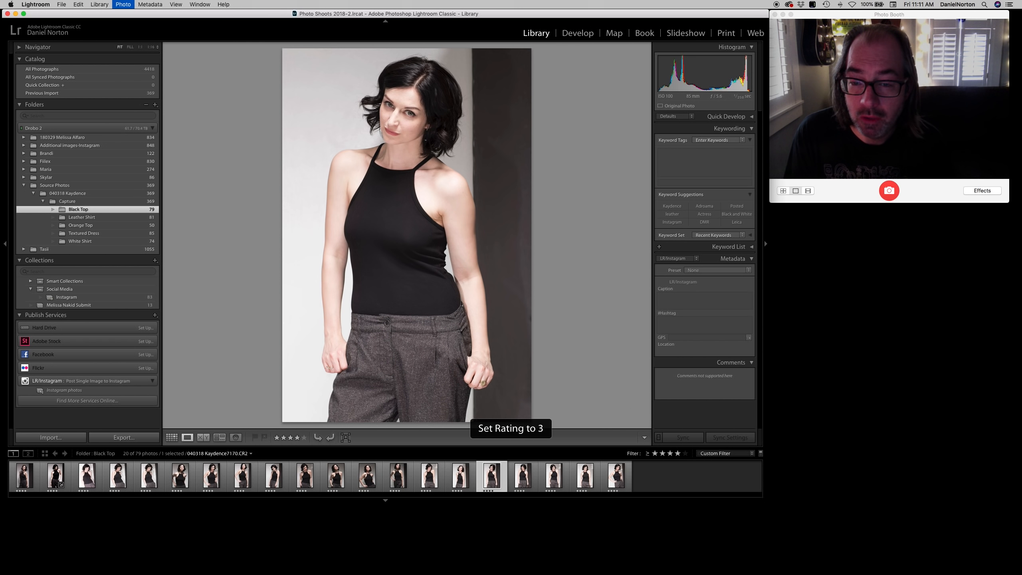
Look through the last shots up to photo 7181, and show the remaining picks as a thumbnail grid with nothing selected
key("Right")
key("Right")
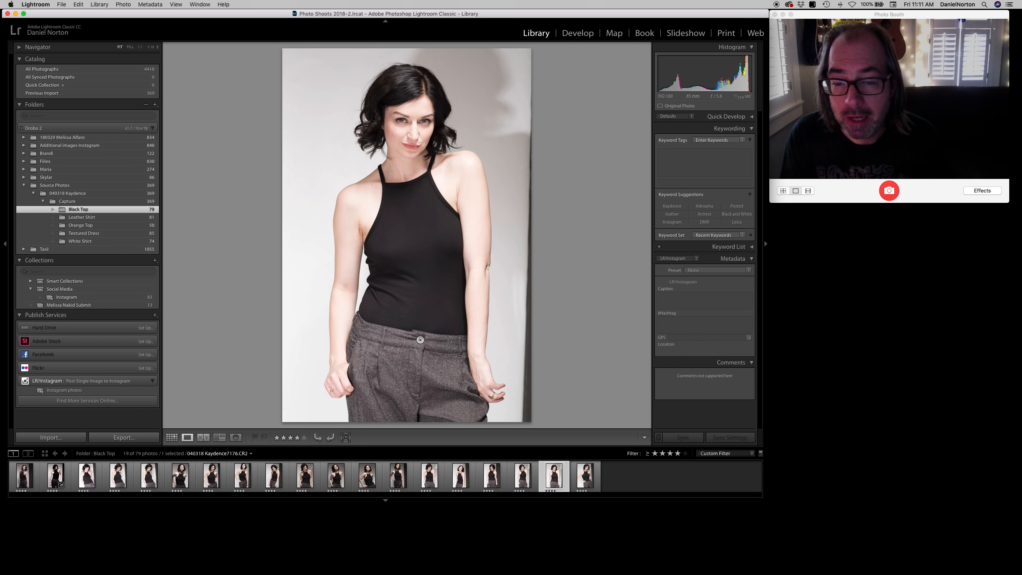
key("Right")
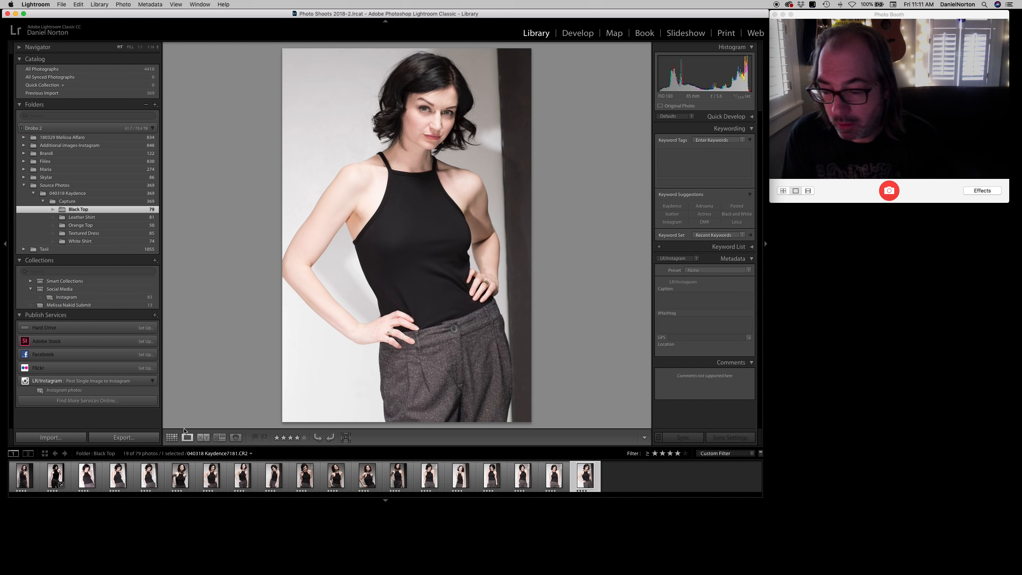
left_click(171, 437)
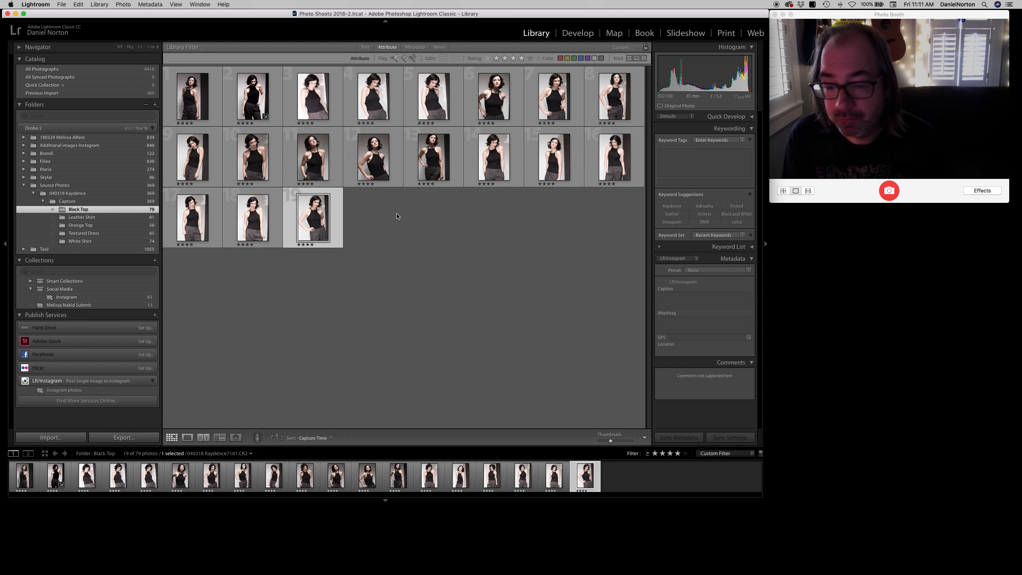
left_click(401, 310)
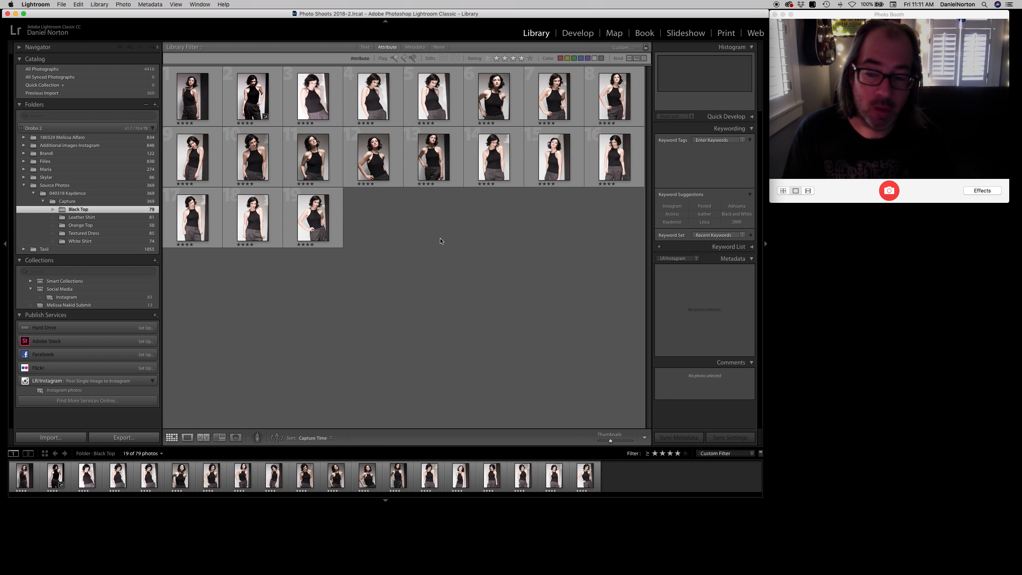
Rate all the remaining Black Top photos five stars and restrict the filter to five-star photos
left_click(306, 213)
key("super+a")
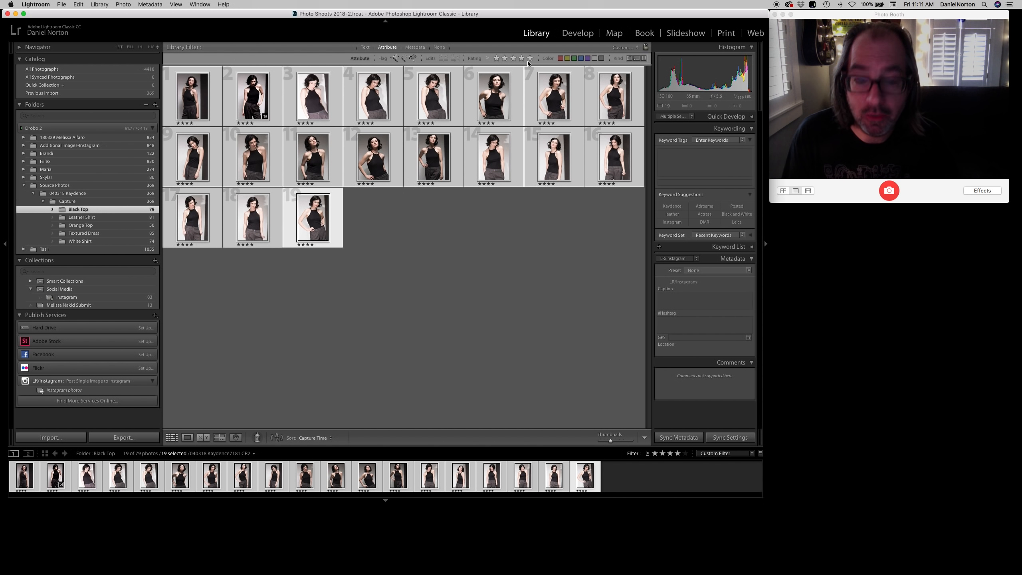
key("5")
left_click(530, 59)
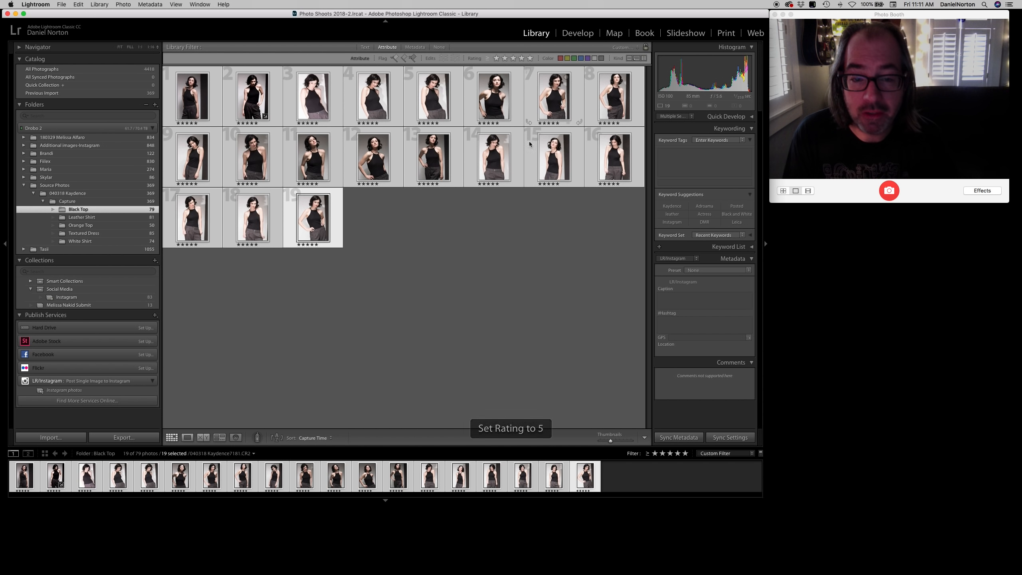
Clear the selection, open the first five-star photo, 7105, at full view and advance to photo 7108
left_click(495, 266)
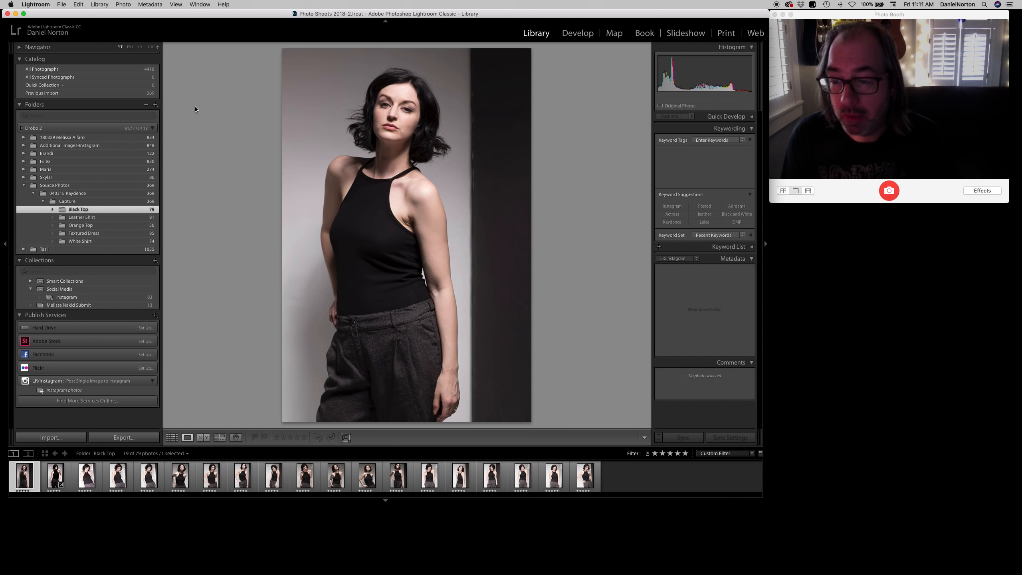
double_click(195, 106)
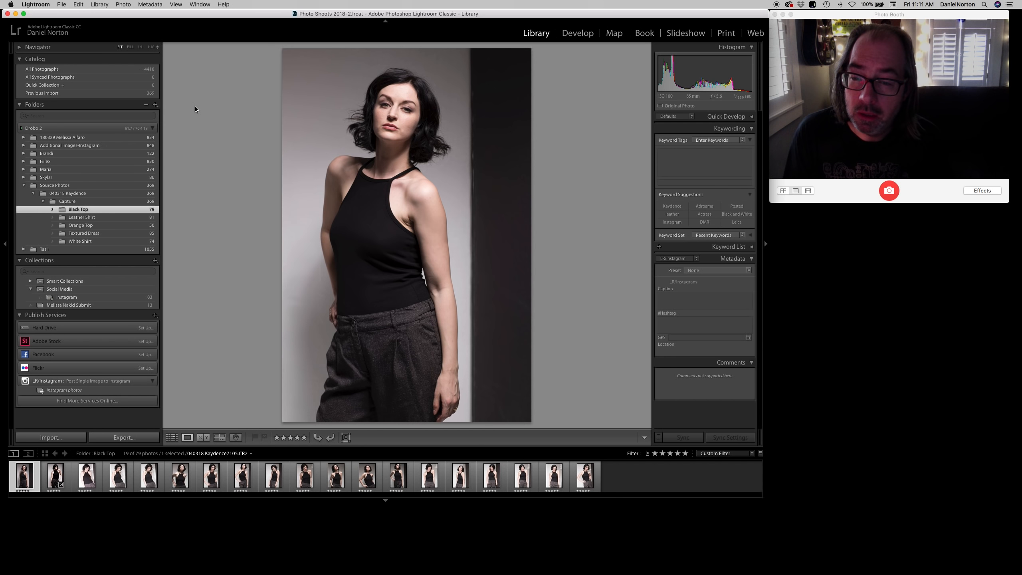
key("Right")
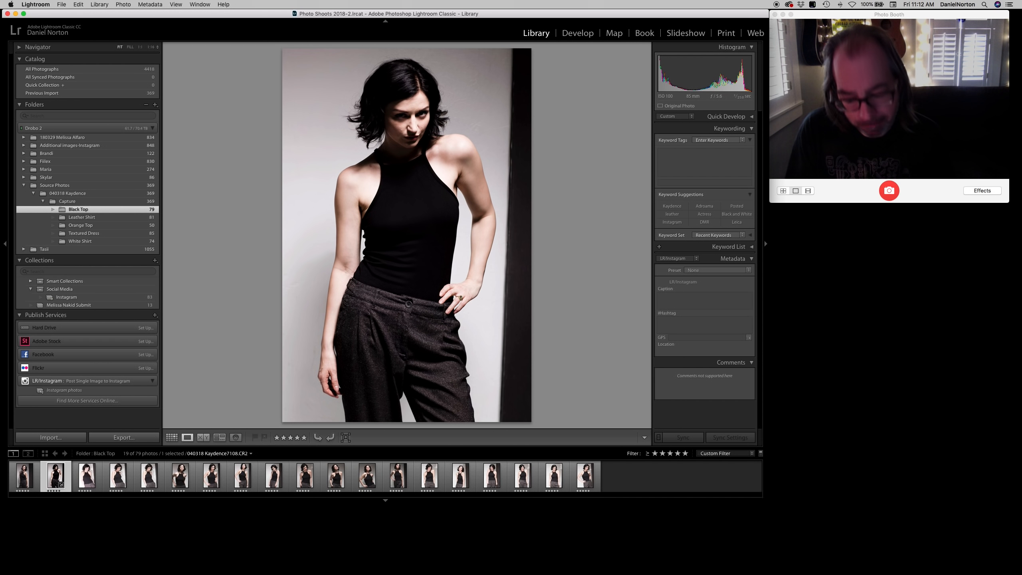
Rate photo 7108 four stars, and compare photos 7112 and 7113 before rating 7112 four stars as well
key("4")
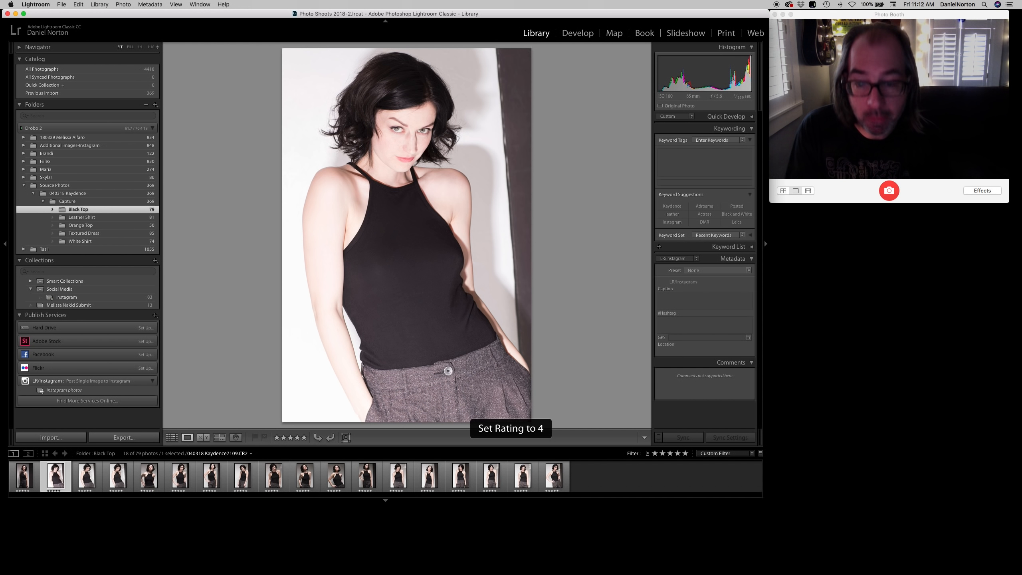
key("Right")
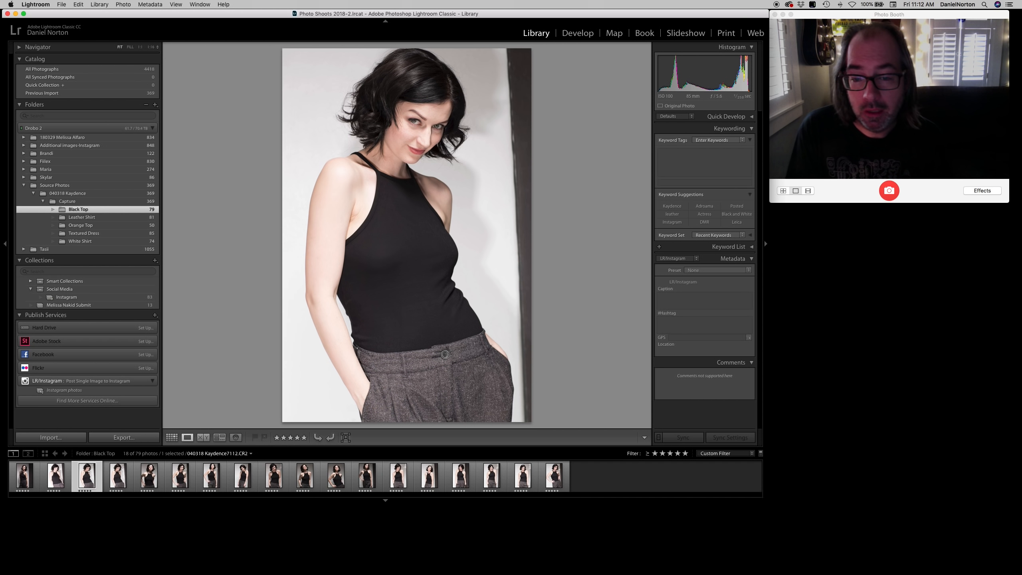
key("Right")
key("Left")
key("Right")
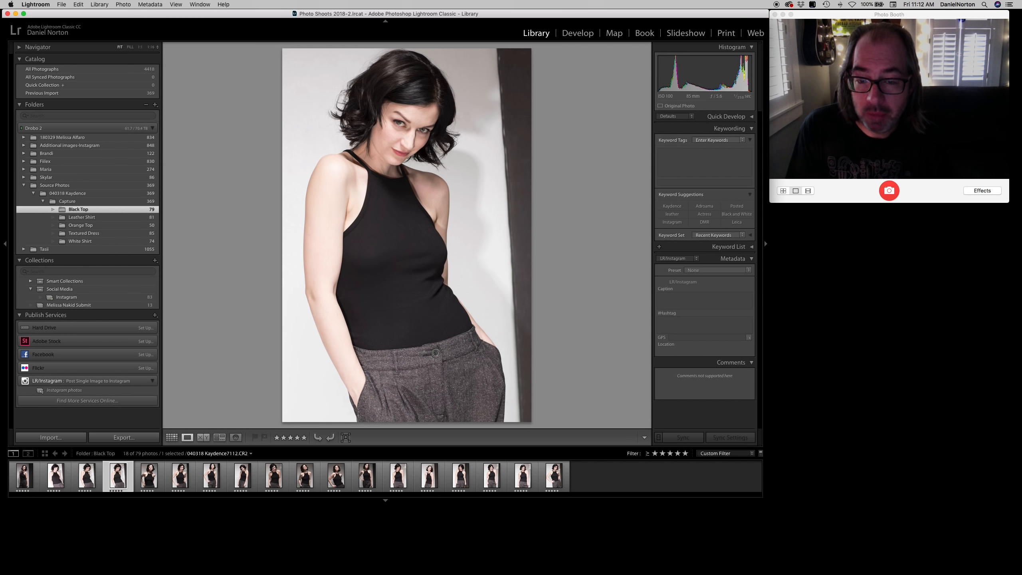
key("Left")
key("Right")
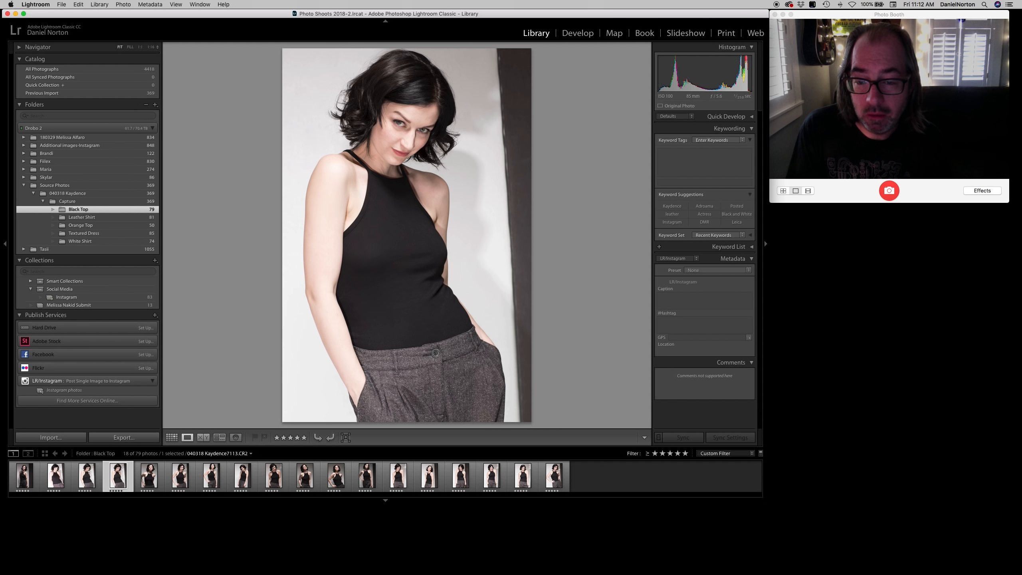
key("Left")
key("Left")
key("Right")
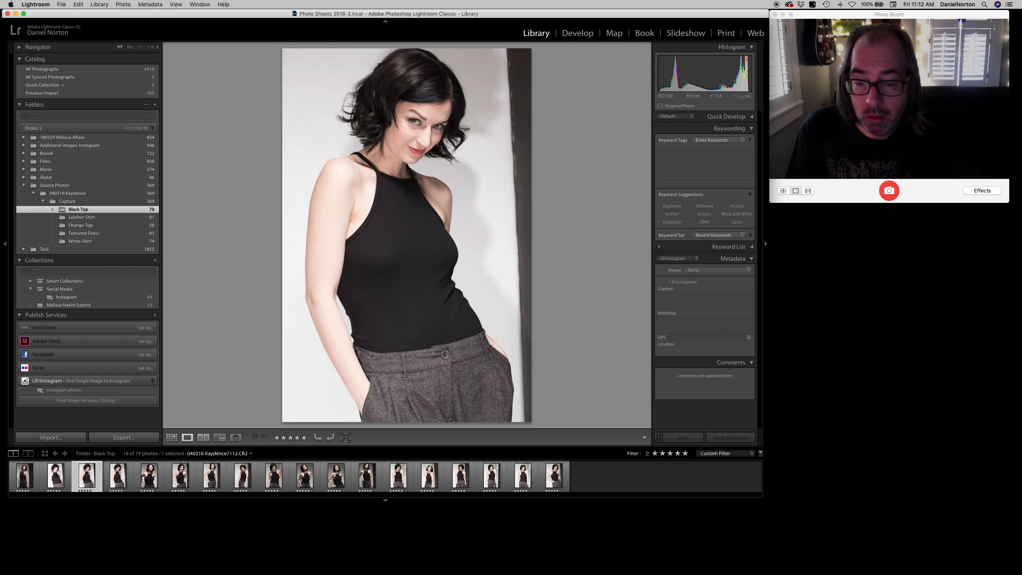
key("Right")
key("Left")
key("Right")
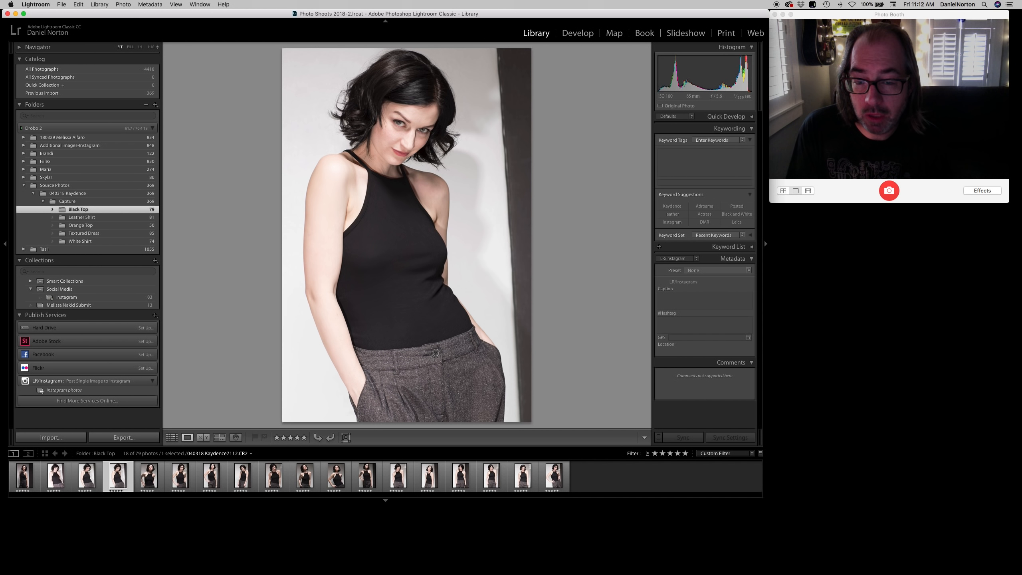
key("Left")
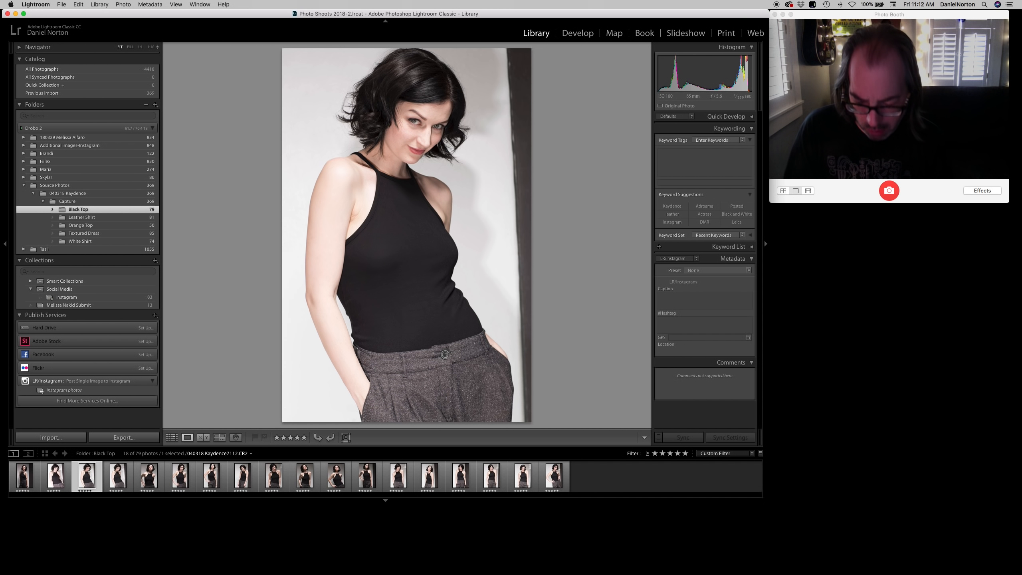
key("4")
Recheck the five-star picks up to photo 7136, and rate the hands-on-hips shot just before 7136 four stars
key("Left")
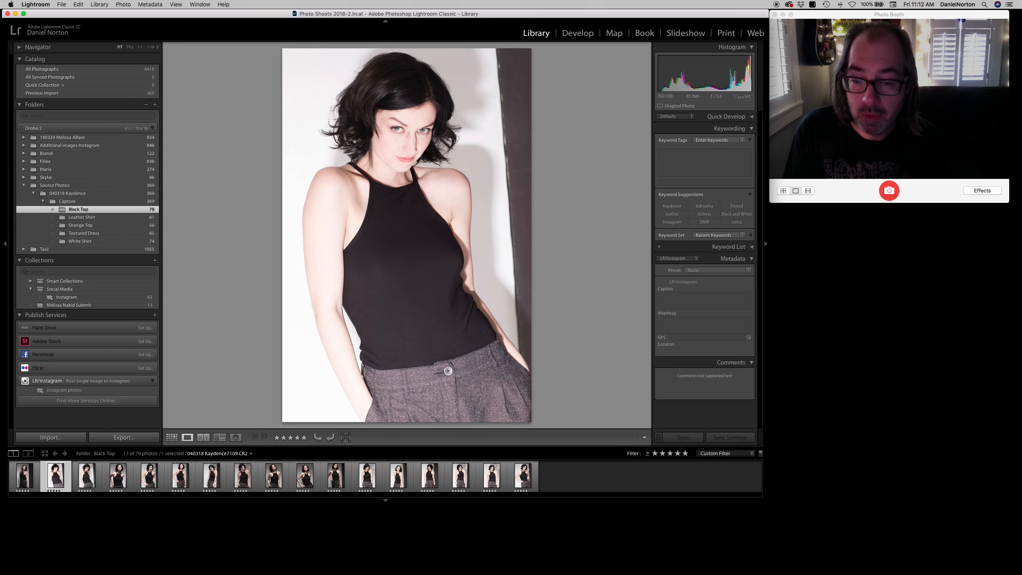
key("Left")
key("Right")
key("Right")
key("Right")
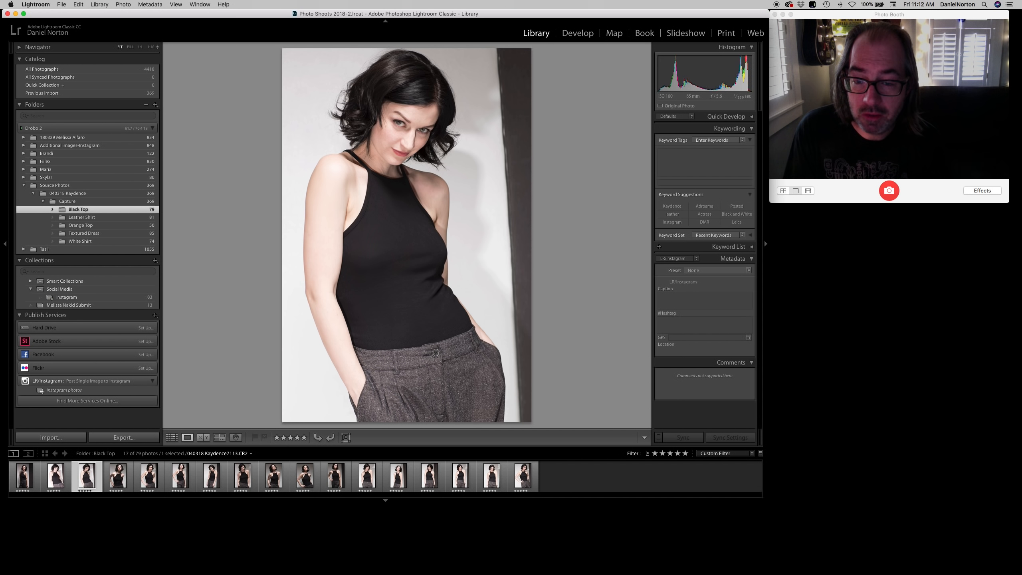
key("Right")
key("Right")
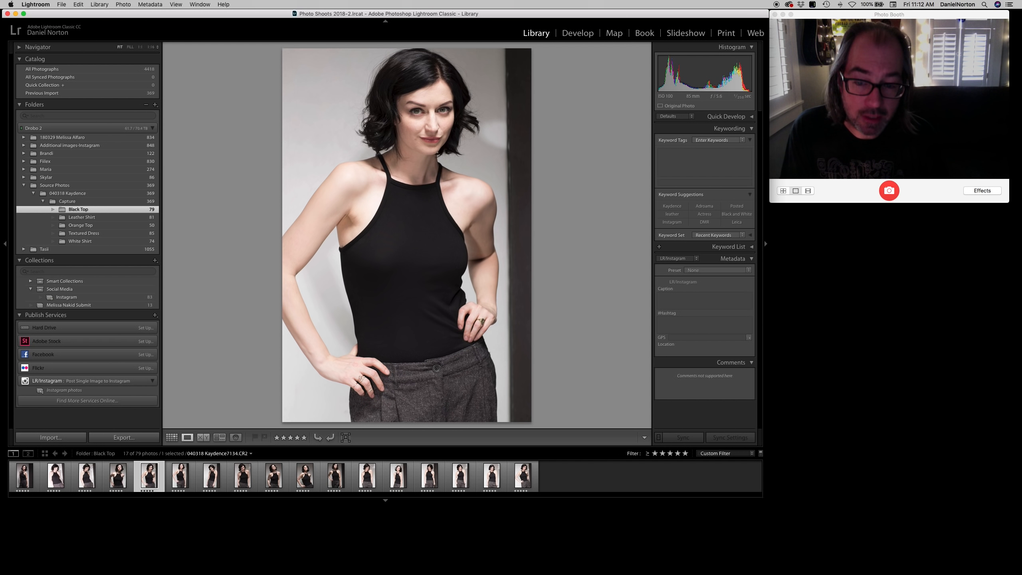
key("Left")
key("Right")
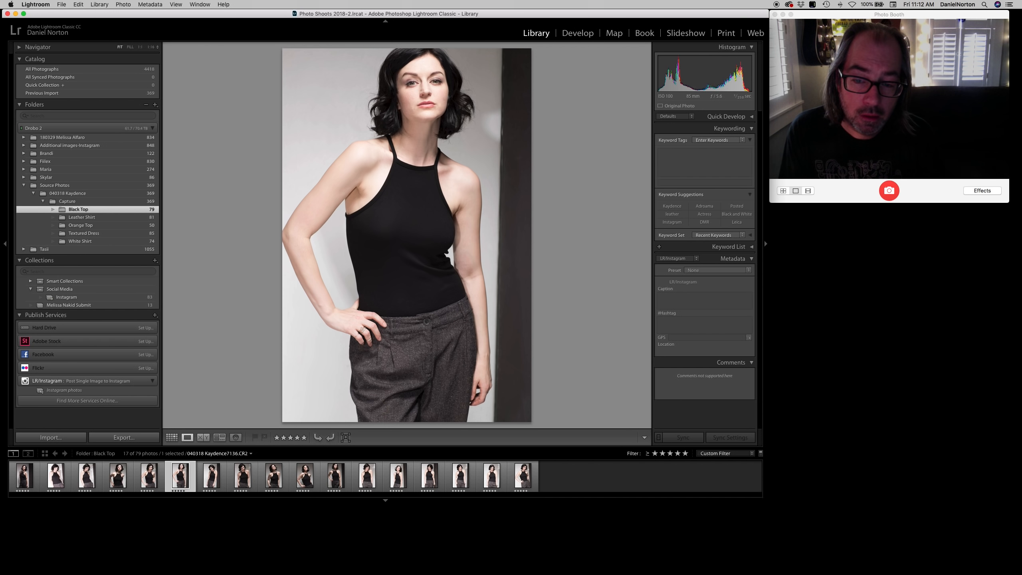
key("Left")
key("Right")
key("Left")
key("4")
Compare photos 7136 and 7137, and rate 7137 four stars
key("Right")
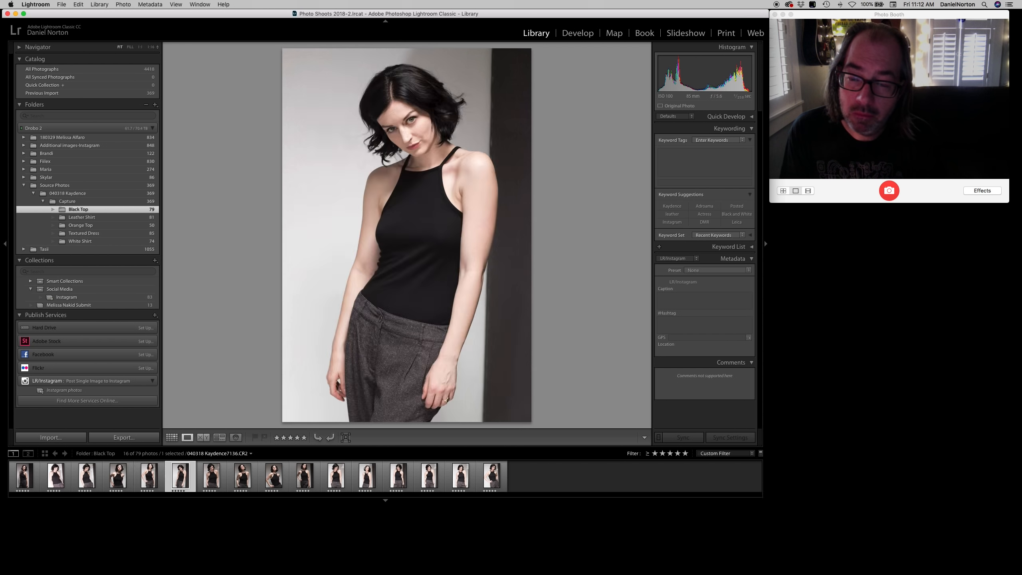
key("Left")
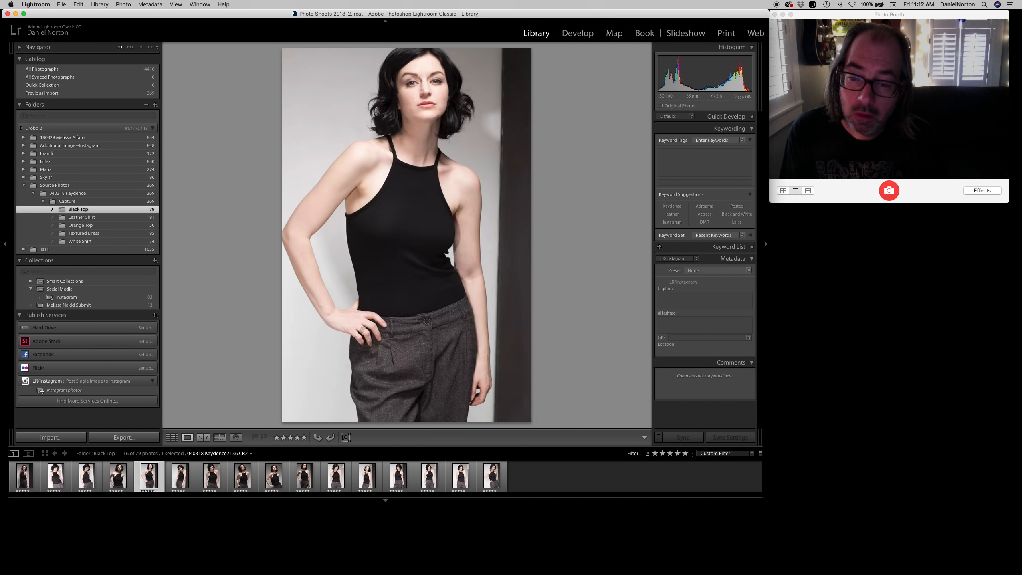
key("Right")
key("Right")
key("Left")
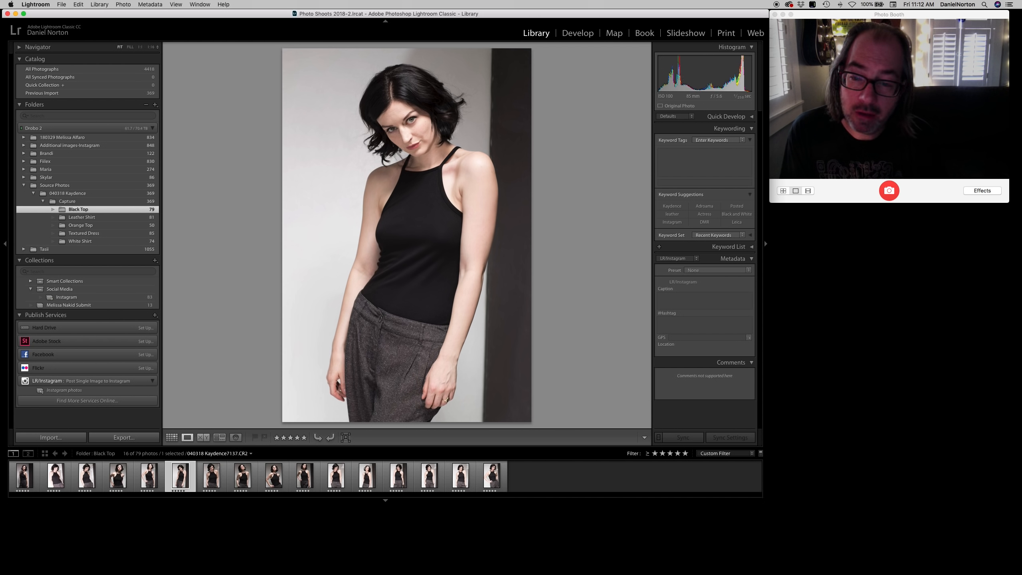
key("4")
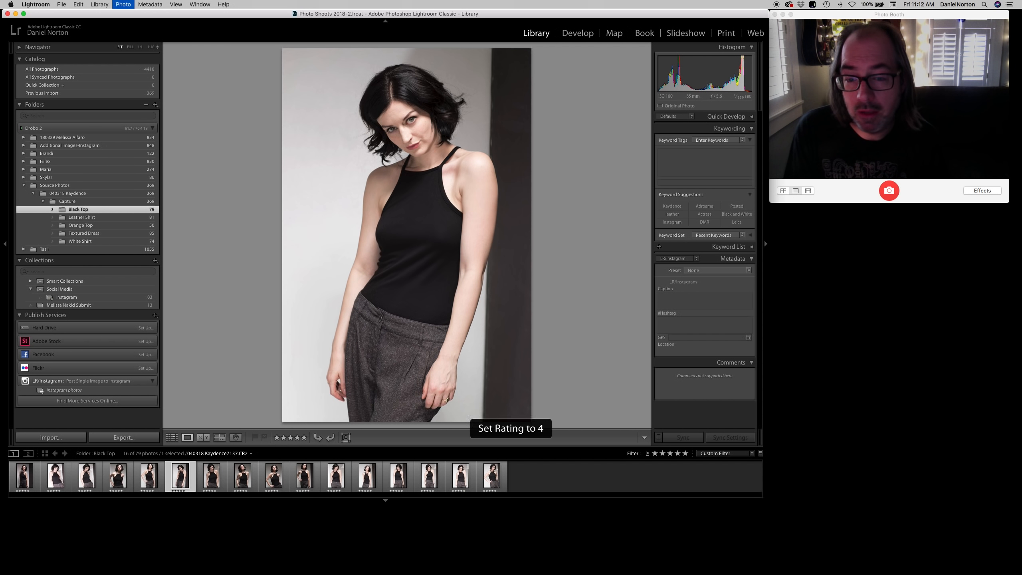
Rate photo 7154 and the two five-star shots directly before it four stars
key("Right")
key("Right")
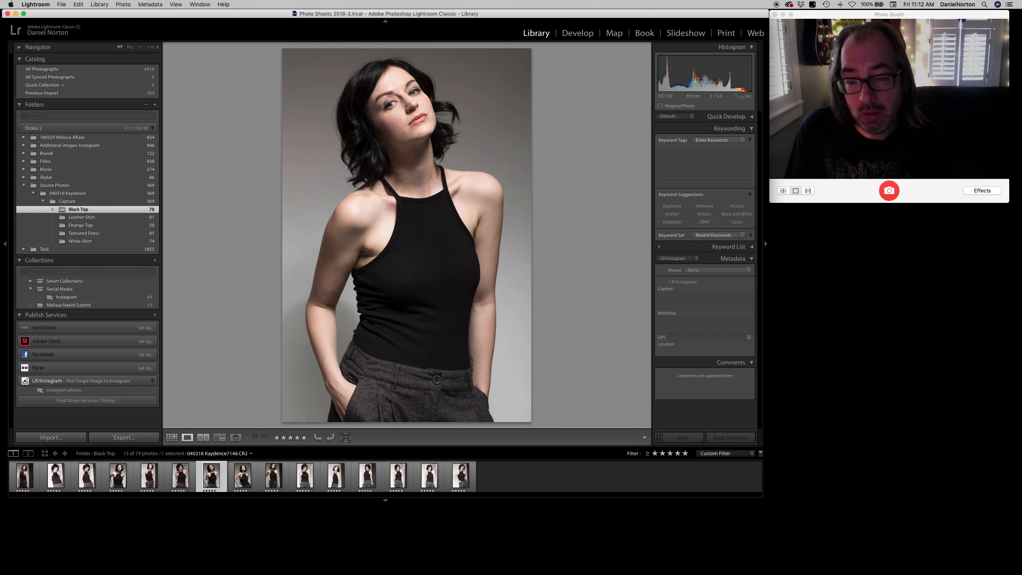
key("4")
key("Right")
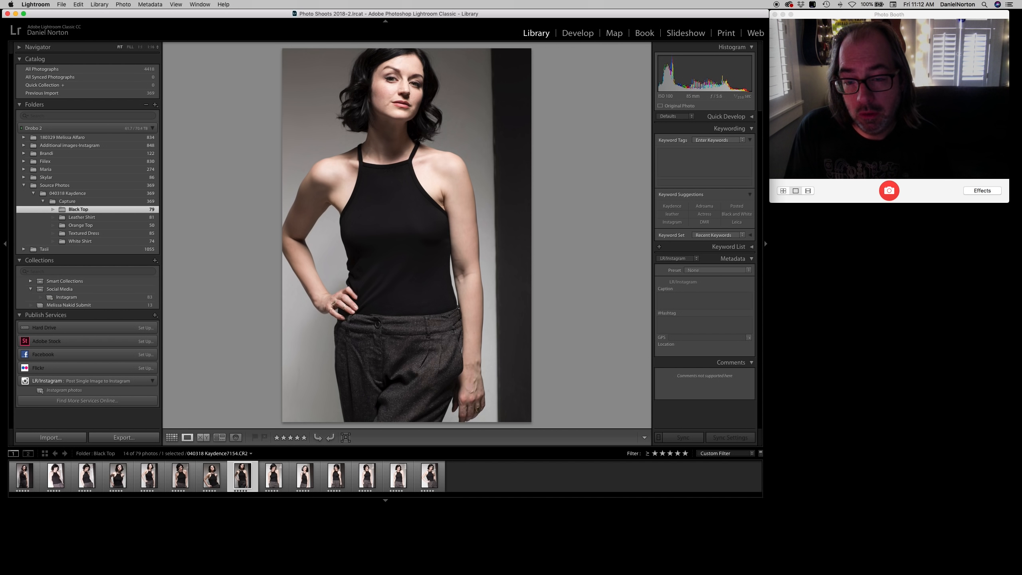
key("Left")
key("4")
key("Right")
key("Left")
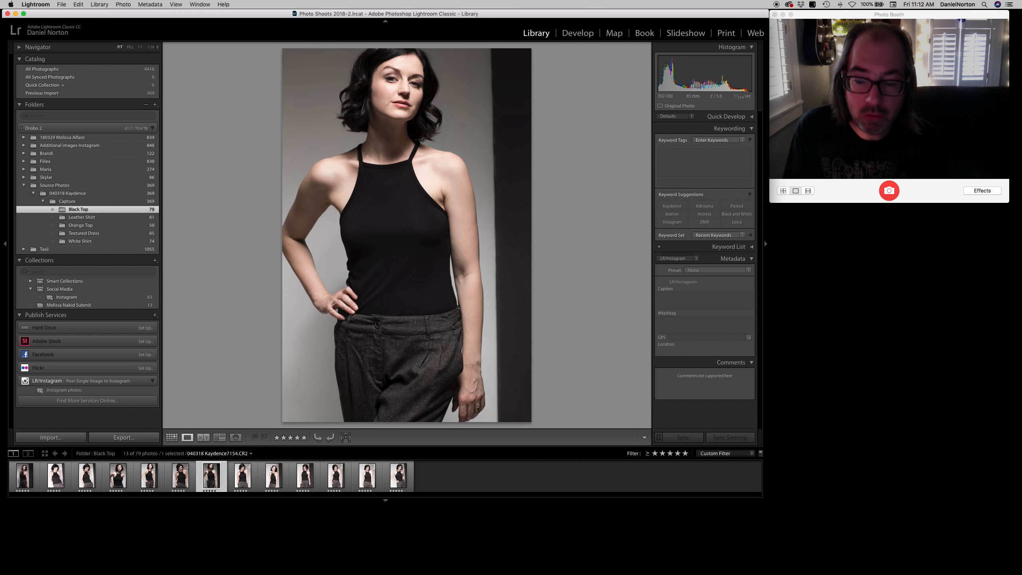
key("4")
Compare the raised-chin shot that follows with its neighbouring picks, and rate it four stars
key("Right")
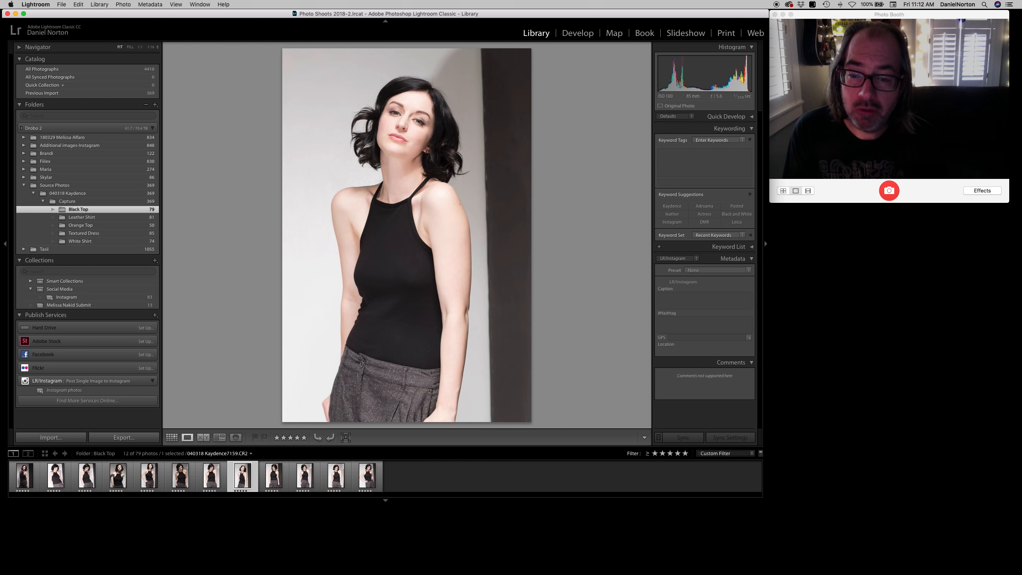
key("Left")
key("Right")
key("Right")
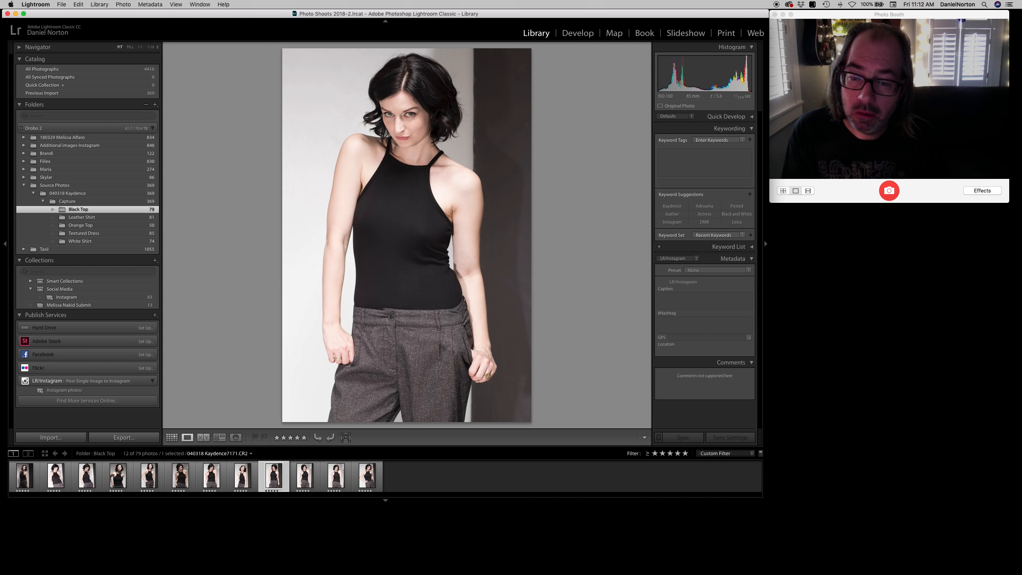
key("Left")
key("Right")
key("Left")
key("4")
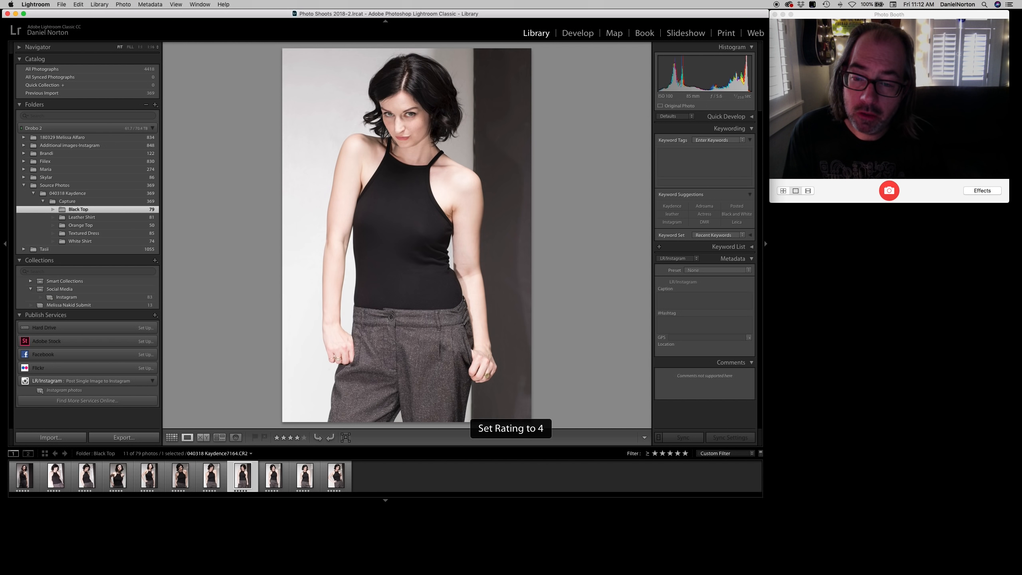
Compare the last picks up to photo 7181, and show the five-star photos as a thumbnail grid with nothing selected
key("Right")
key("Left")
key("Right")
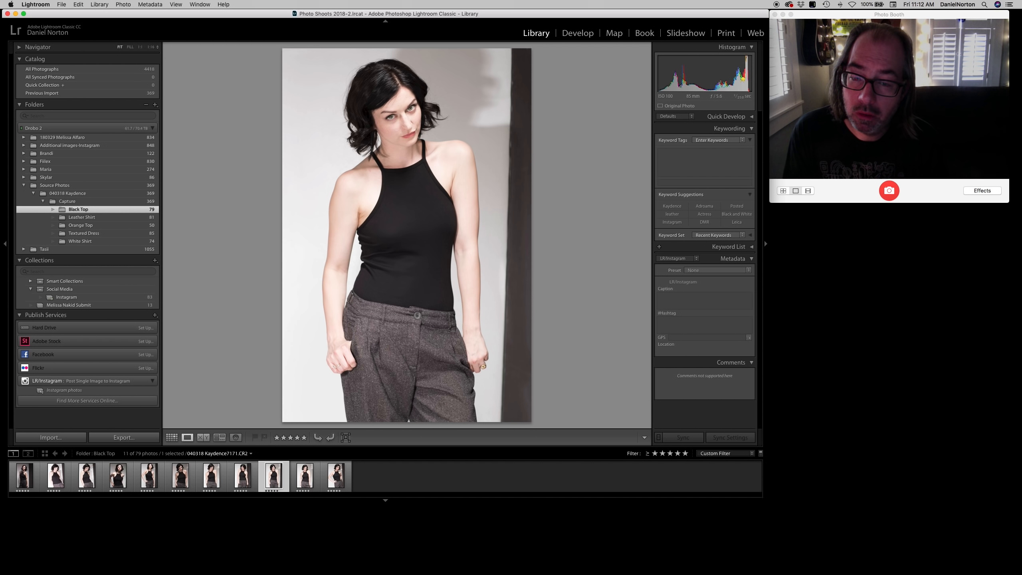
key("Right")
key("Left")
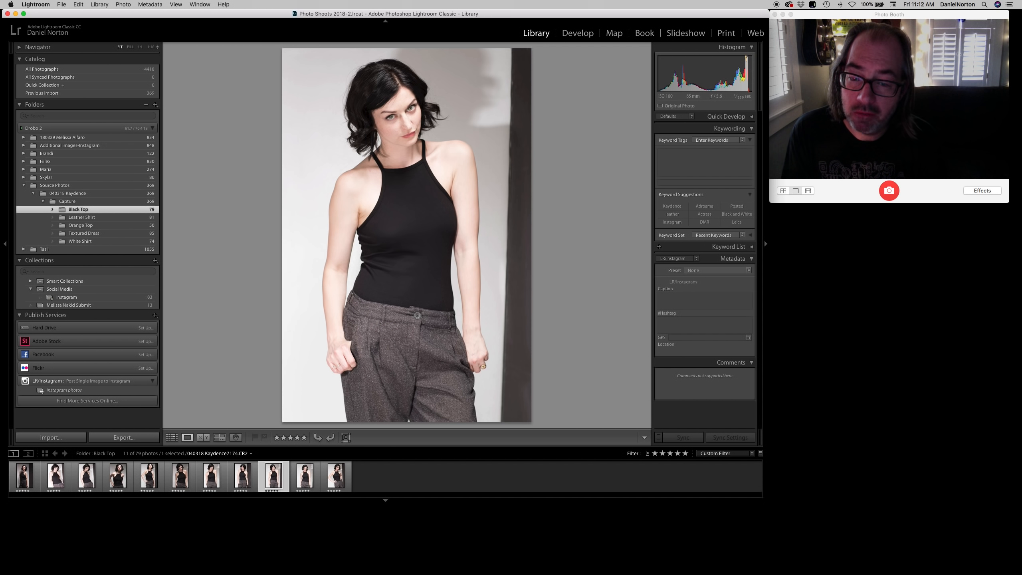
key("Right")
key("Right")
key("Left")
key("Right")
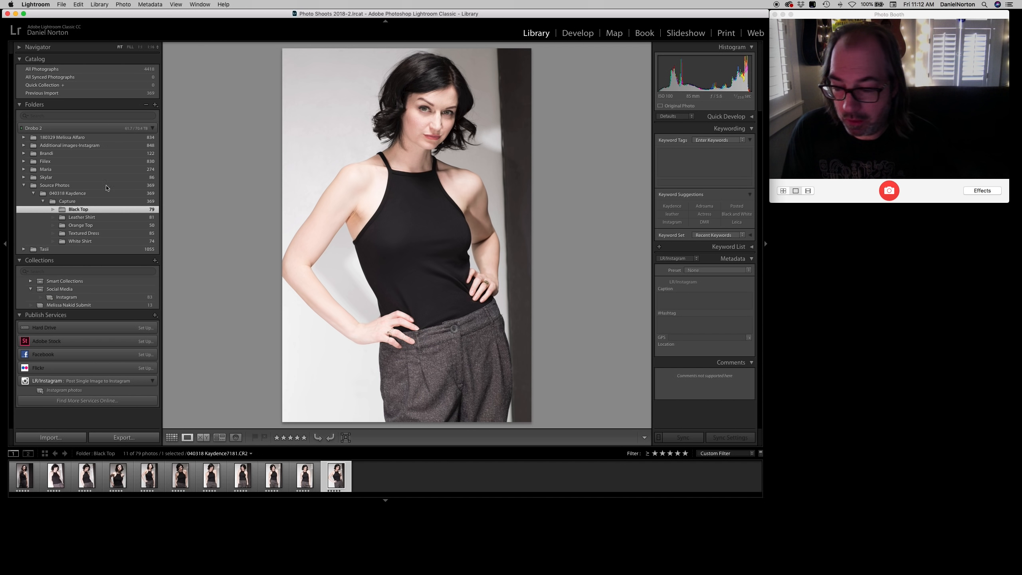
left_click(171, 437)
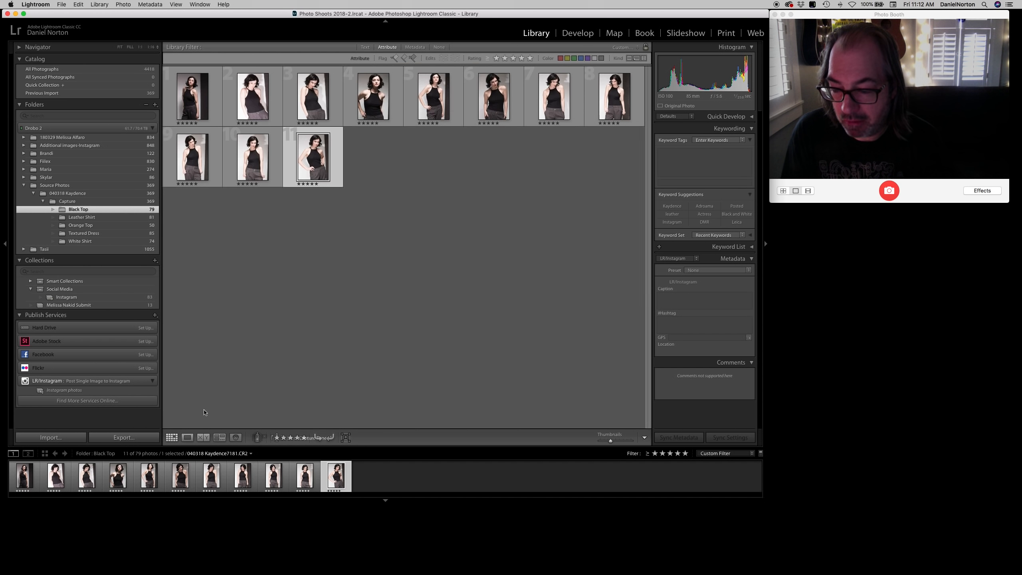
left_click(366, 345)
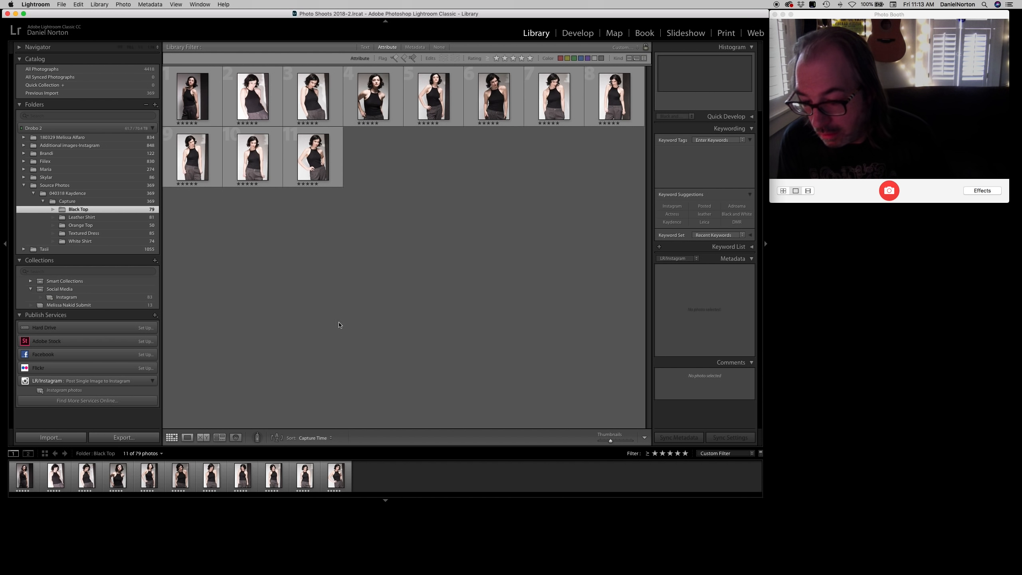
Open the first five-star photo at full view and look through all the picks to photo 7181
double_click(197, 99)
key("Right")
key("Right")
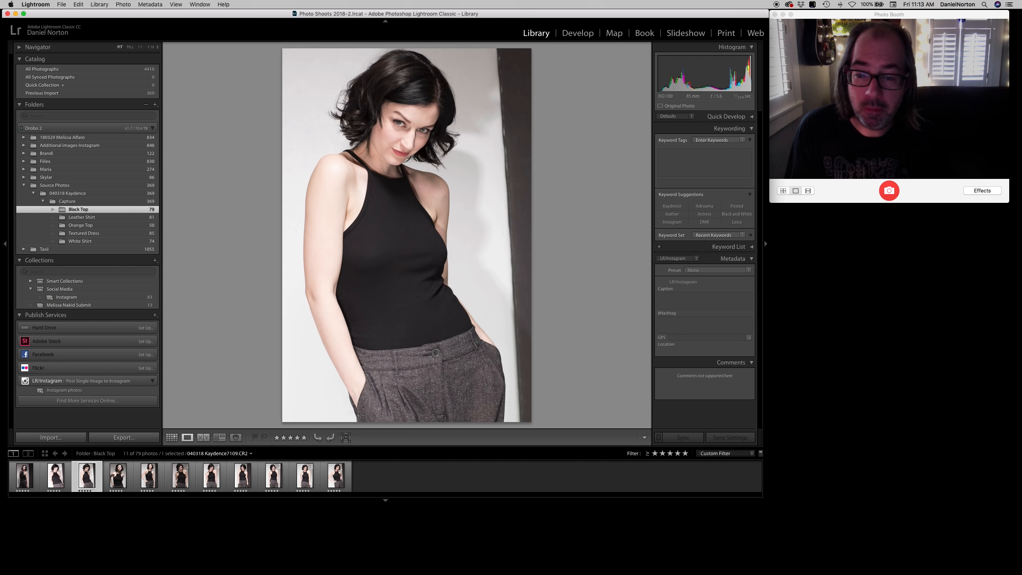
key("Right")
key("Right")
key("Right")
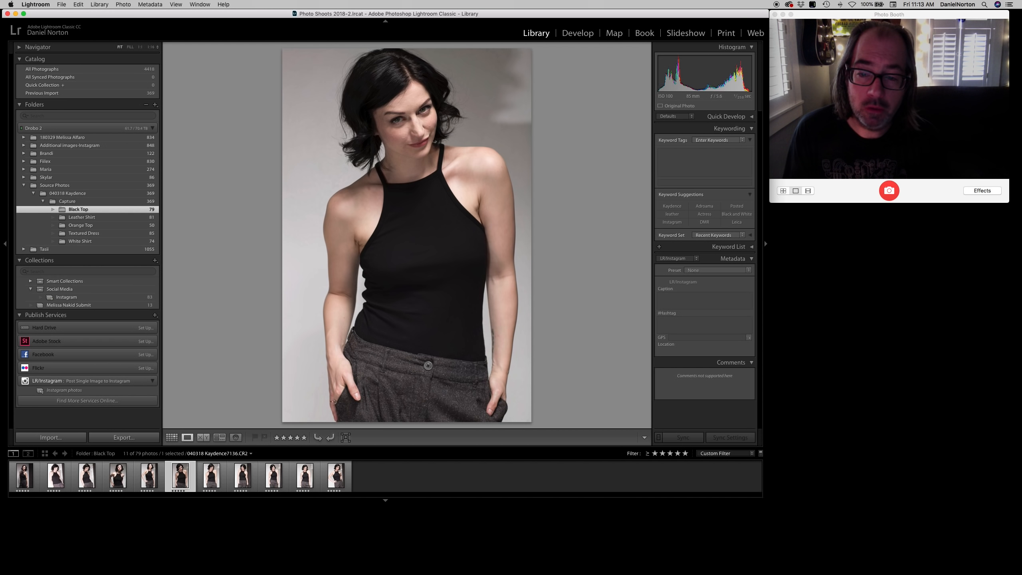
key("Right")
key("Right")
key("Right")
key("Right")
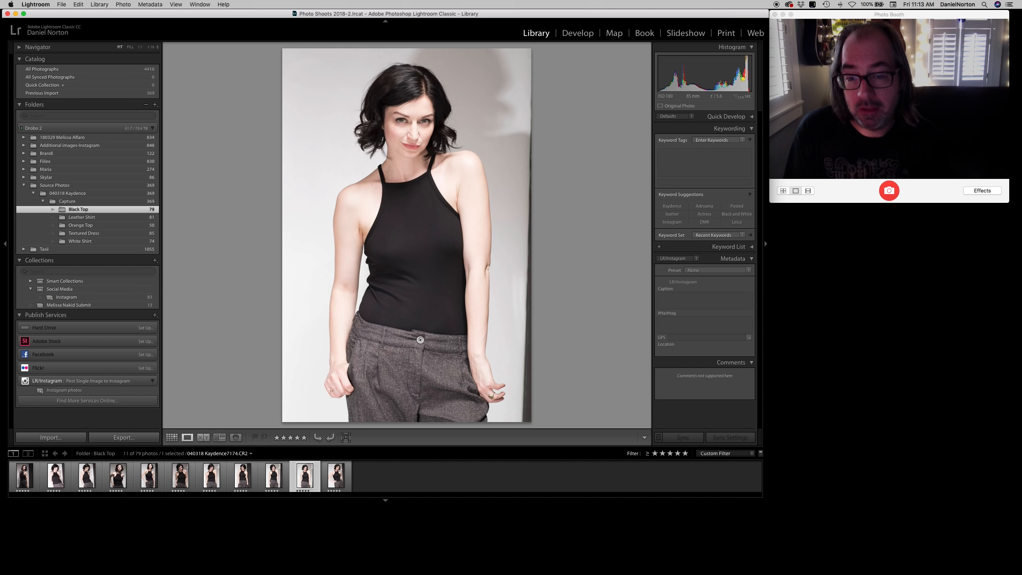
key("Right")
Compare photos 7174 and 7181, and go back through the picks to photo 7136
key("Left")
key("Right")
key("Left")
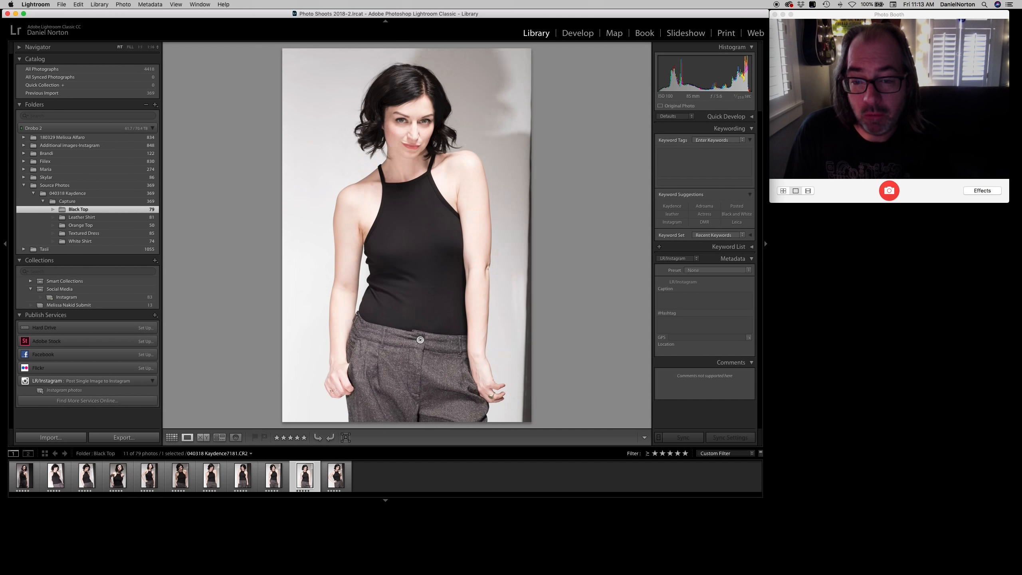
key("Left")
key("Left")
key("Left")
key("Left")
key("Left")
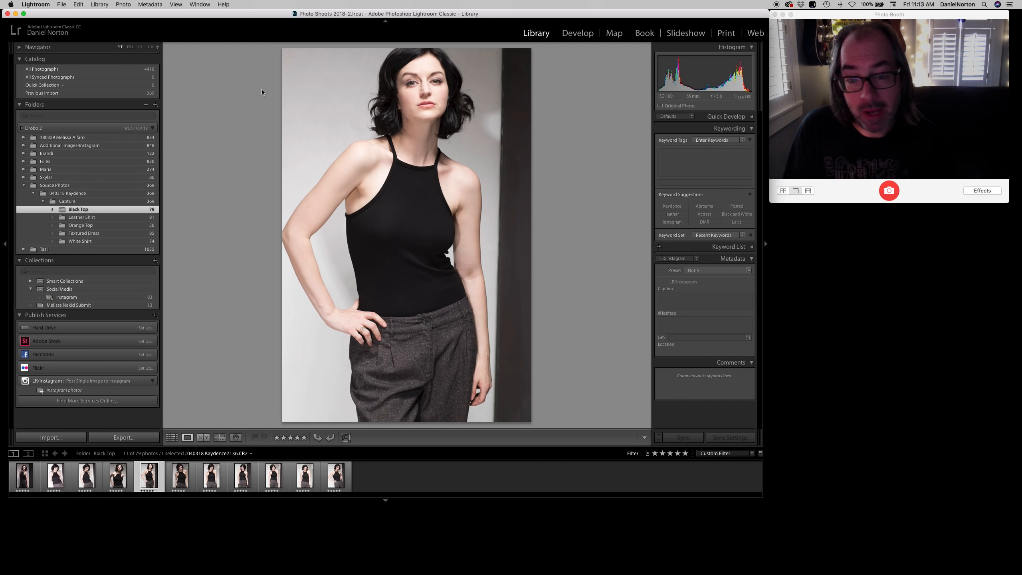
Show the picks as a grid and try the green and red colour labels on photo 7136, removing each one again
left_click(172, 438)
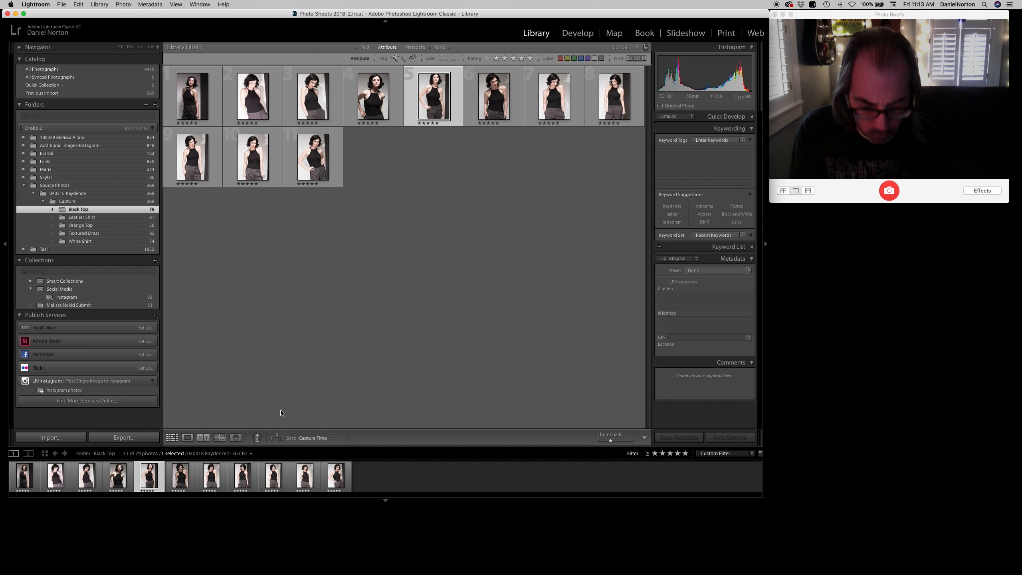
key("8")
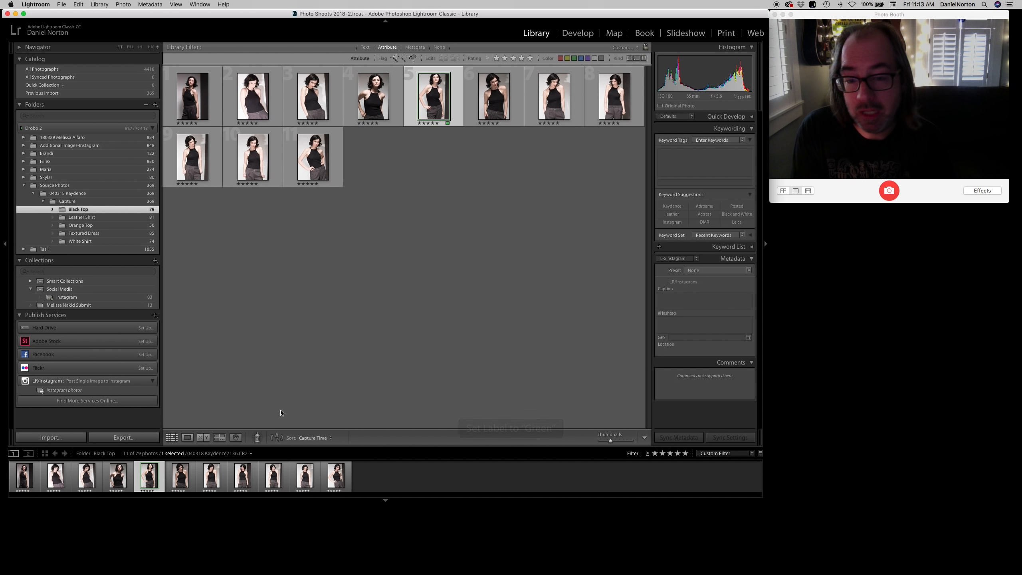
key("8")
key("8")
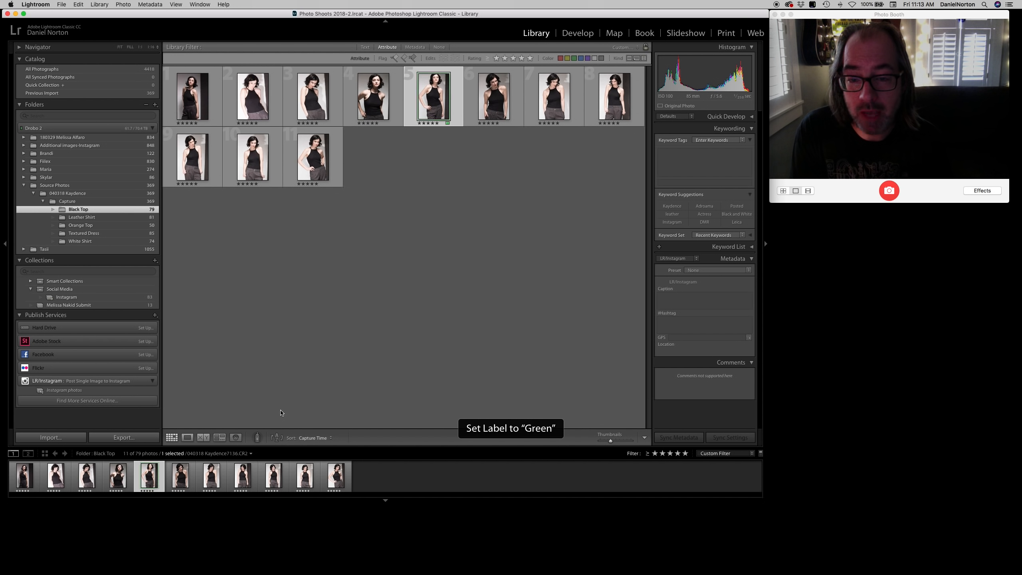
key("8")
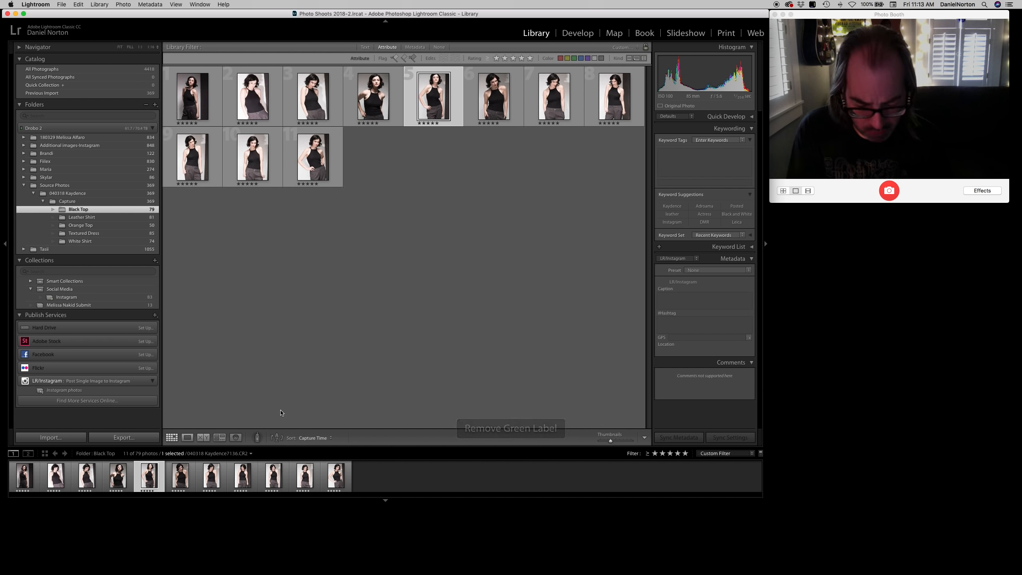
key("6")
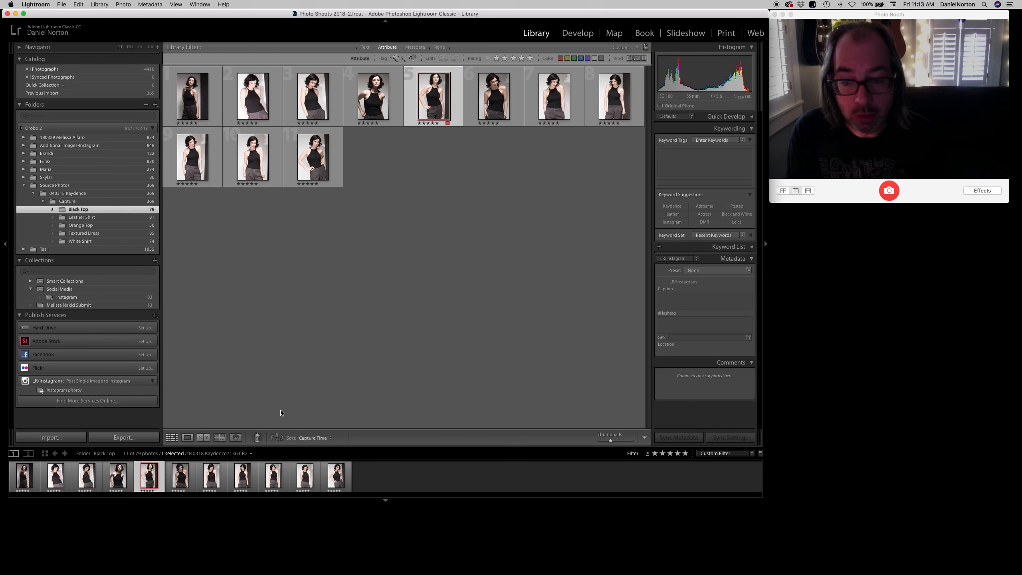
key("6")
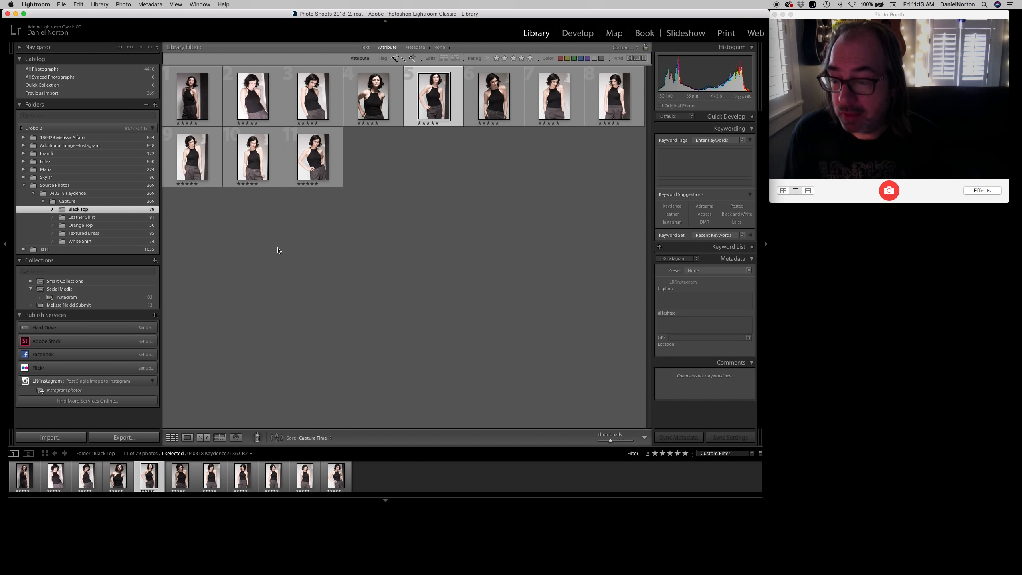
Clear the selection and show the five-star photos of the whole Capture folder
key("super+d")
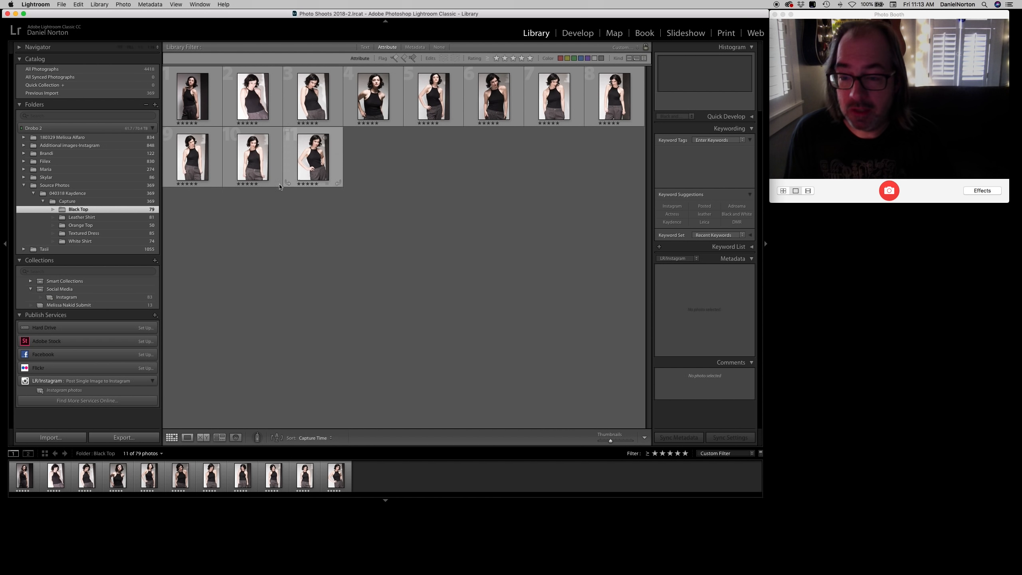
left_click(75, 202)
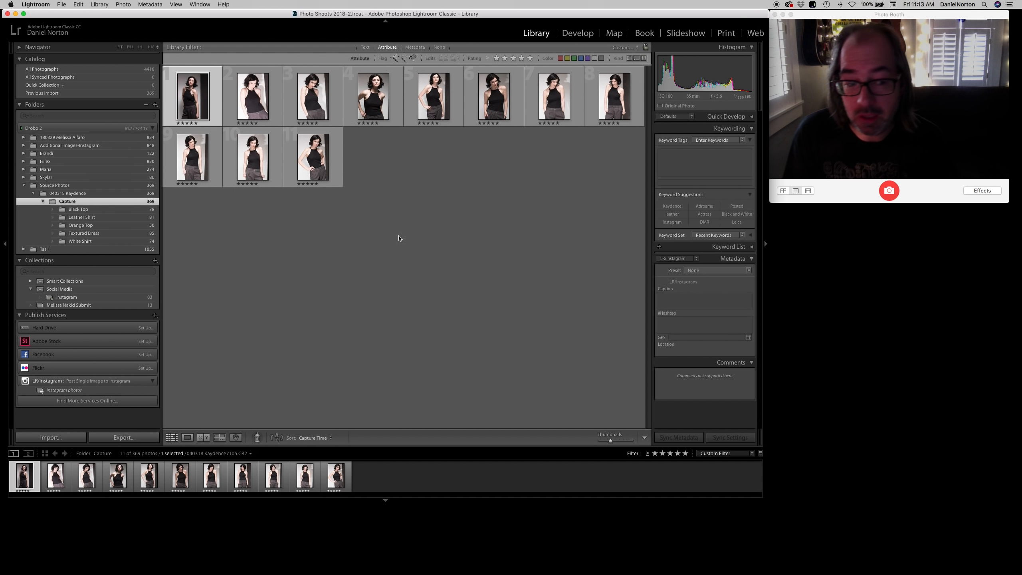
left_click_drag(499, 14, 507, 16)
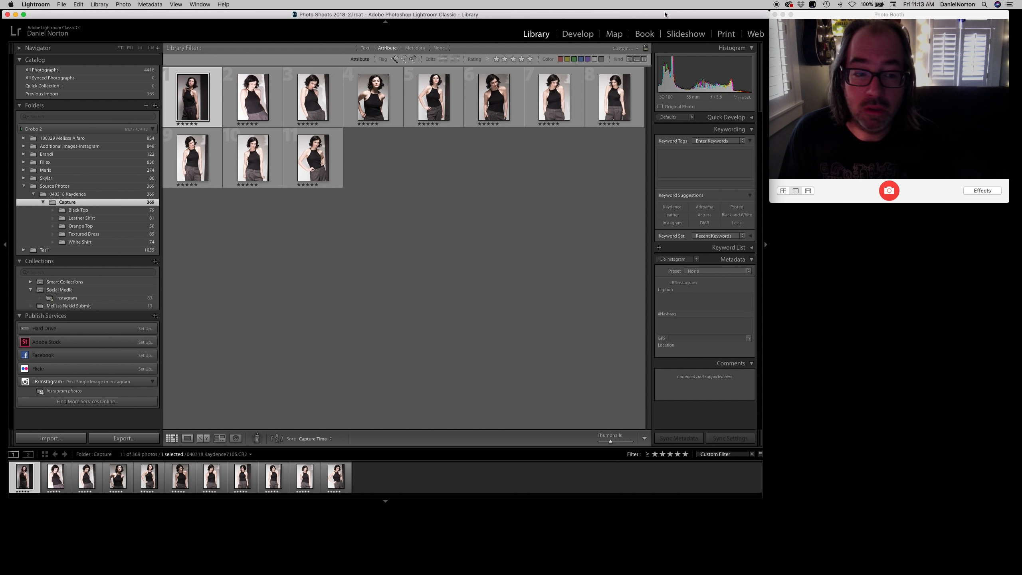